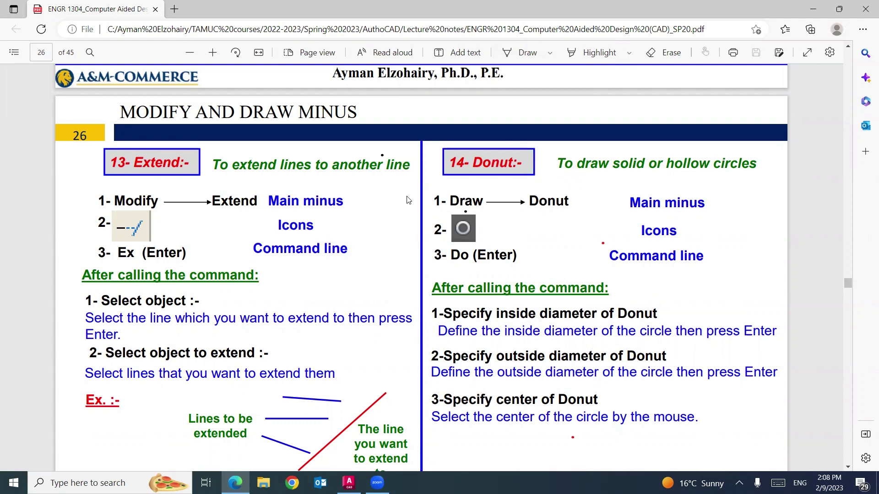
Step: Scroll to page 26 and turn on Draw with black ink
{"action": "scroll", "coordinate": [398, 203], "scroll_direction": "down", "scroll_amount": 4}
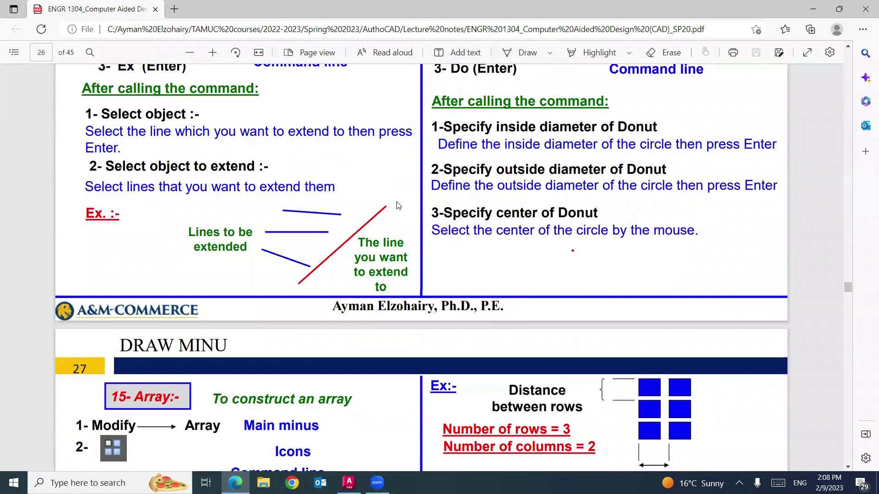
{"action": "scroll", "coordinate": [398, 205], "scroll_direction": "up", "scroll_amount": 4}
{"action": "scroll", "coordinate": [398, 205], "scroll_direction": "down", "scroll_amount": 1}
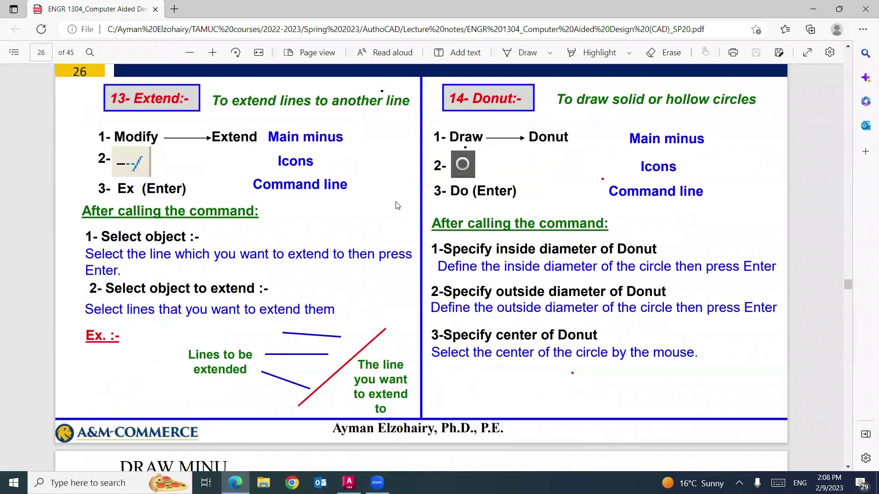
{"action": "left_click", "coordinate": [506, 53]}
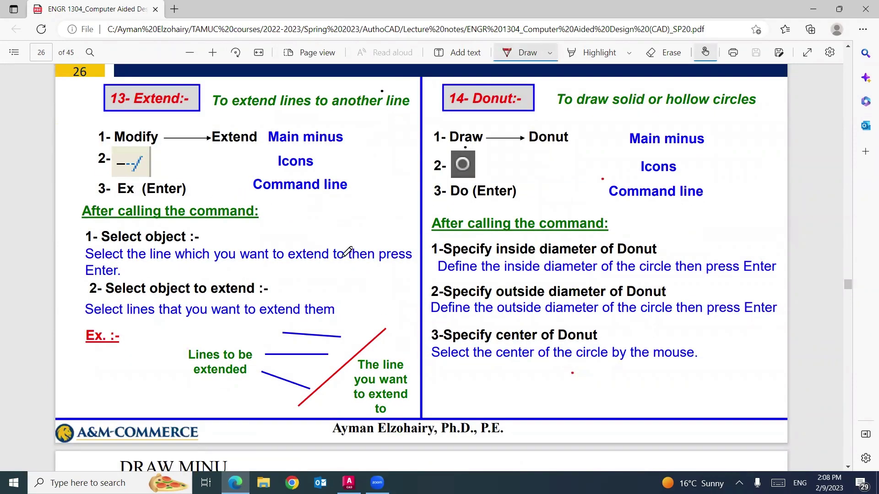
{"action": "left_click", "coordinate": [550, 53]}
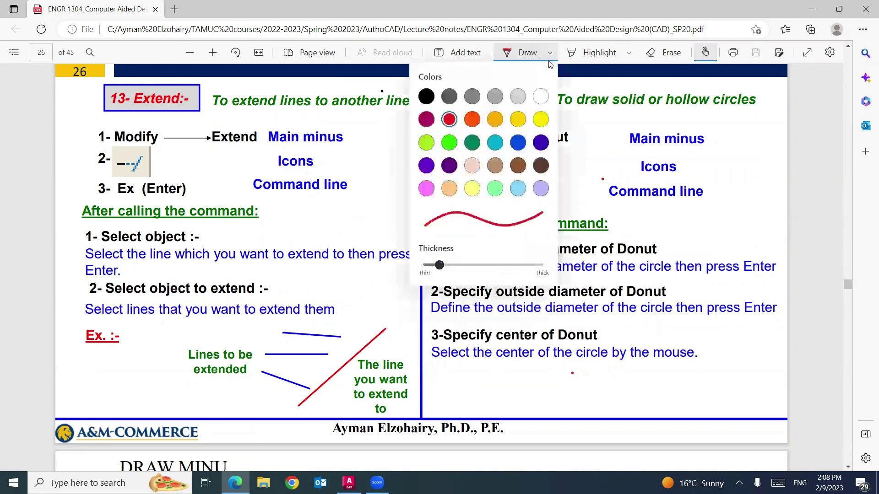
{"action": "left_click", "coordinate": [426, 96]}
{"action": "left_click", "coordinate": [378, 175]}
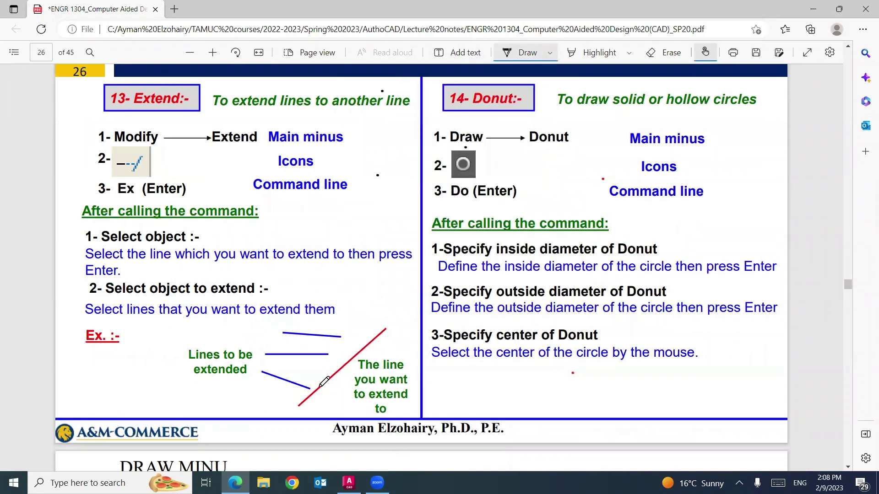
Step: Trace the Extend example lines in black, tick the Extend icon and circle Ex
{"action": "left_click_drag", "start_coordinate": [300, 405], "coordinate": [393, 321]}
{"action": "left_click_drag", "start_coordinate": [283, 331], "coordinate": [346, 335]}
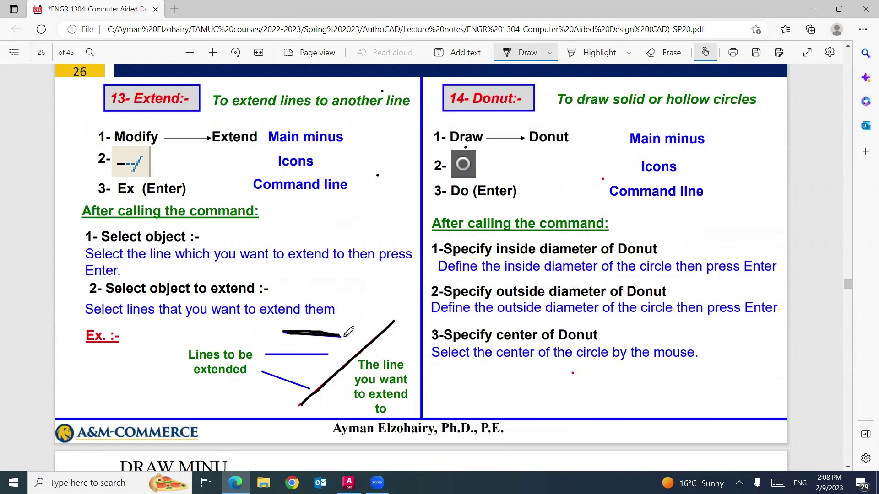
{"action": "left_click", "coordinate": [346, 337]}
{"action": "mouse_move", "coordinate": [157, 160]}
{"action": "left_mouse_down"}
{"action": "mouse_move", "coordinate": [161, 166]}
{"action": "mouse_move", "coordinate": [170, 155]}
{"action": "left_mouse_up"}
{"action": "mouse_move", "coordinate": [132, 195]}
{"action": "left_mouse_down"}
{"action": "mouse_move", "coordinate": [112, 180]}
{"action": "mouse_move", "coordinate": [135, 178]}
{"action": "mouse_move", "coordinate": [134, 196]}
{"action": "left_mouse_up"}
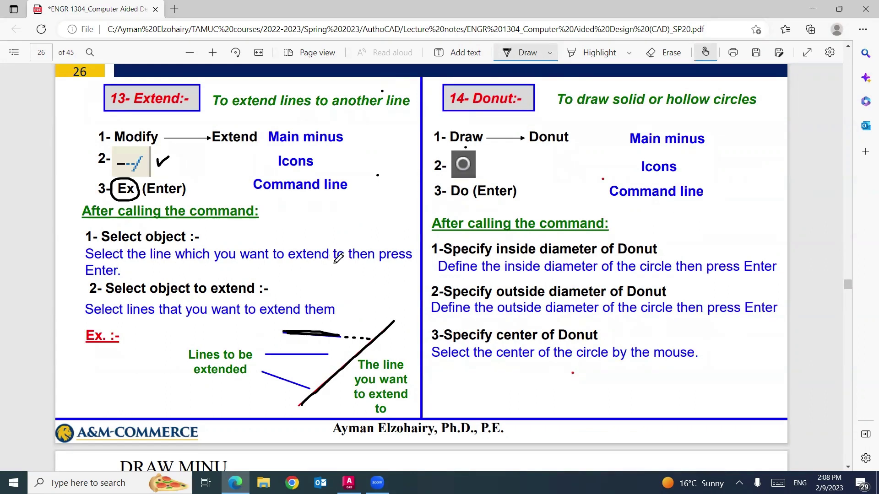
Step: Underline 'extend to', circle Enter, and tick the diagonal and thickened top lines
{"action": "left_click_drag", "start_coordinate": [284, 264], "coordinate": [346, 265]}
{"action": "left_click_drag", "start_coordinate": [393, 311], "coordinate": [412, 302]}
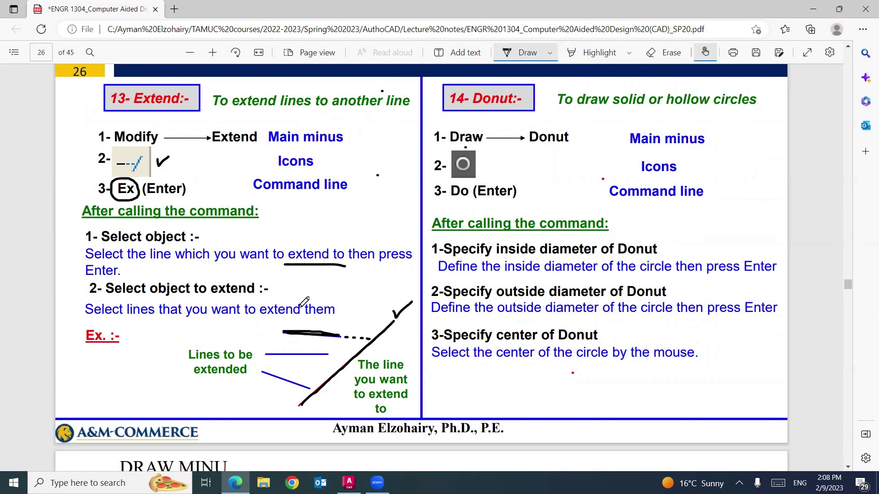
{"action": "mouse_move", "coordinate": [86, 280]}
{"action": "left_mouse_down"}
{"action": "mouse_move", "coordinate": [124, 266]}
{"action": "mouse_move", "coordinate": [81, 260]}
{"action": "mouse_move", "coordinate": [85, 279]}
{"action": "left_mouse_up"}
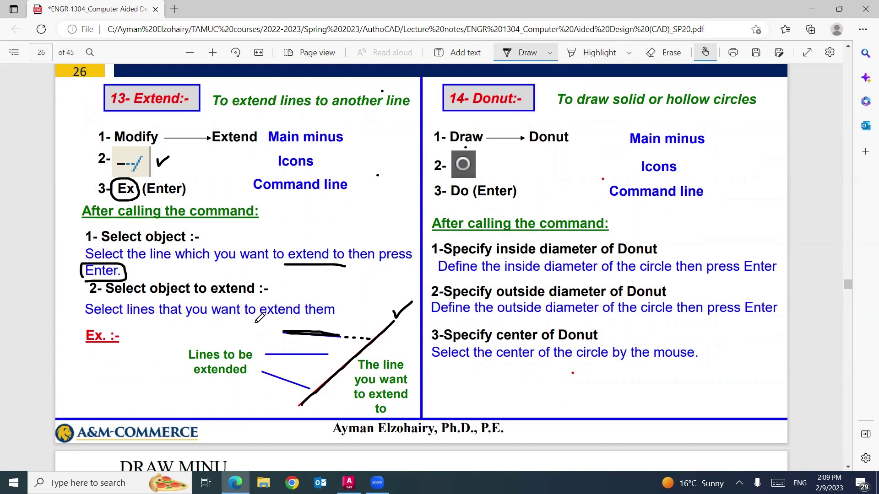
{"action": "mouse_move", "coordinate": [308, 335]}
{"action": "left_mouse_down"}
{"action": "mouse_move", "coordinate": [311, 342]}
{"action": "mouse_move", "coordinate": [323, 325]}
{"action": "left_mouse_up"}
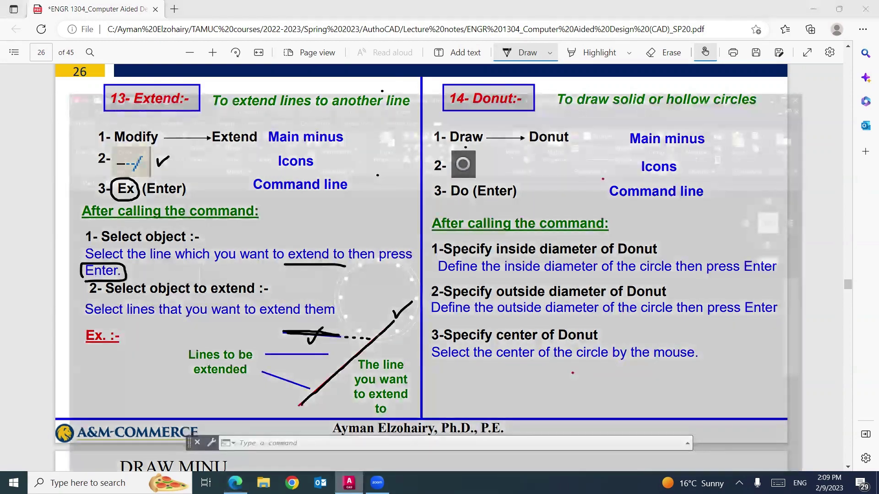
{"action": "left_click", "coordinate": [348, 482]}
Step: Erase the old donut and dots, then draw a long diagonal line with L
{"action": "left_click_drag", "start_coordinate": [488, 166], "coordinate": [269, 359]}
{"action": "key", "text": "Delete"}
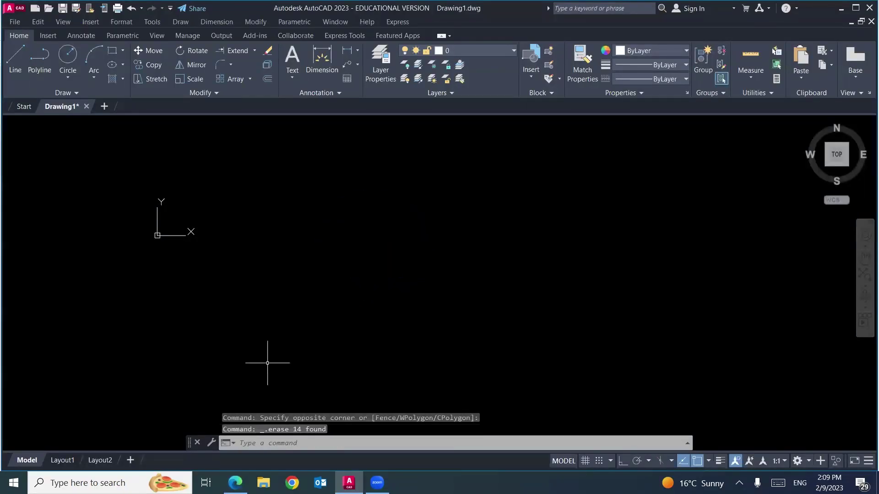
{"action": "type", "text": "l"}
{"action": "key", "text": "Return"}
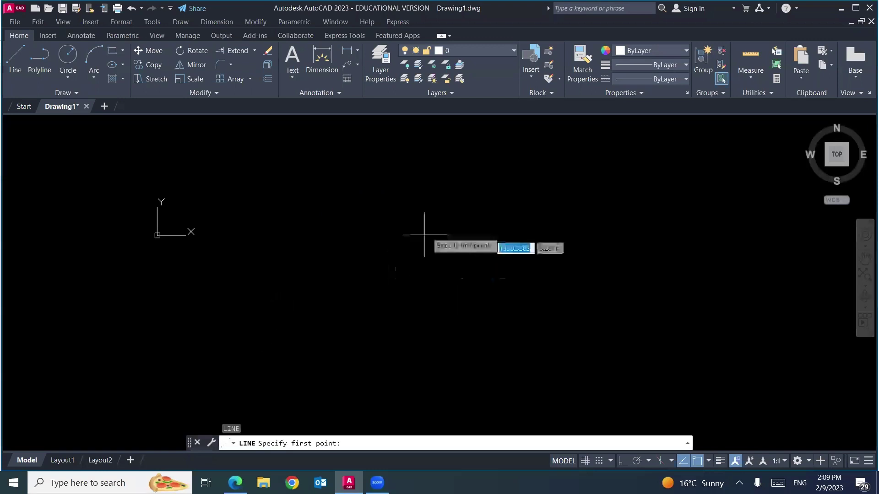
{"action": "left_click", "coordinate": [443, 204]}
{"action": "left_click", "coordinate": [355, 301]}
{"action": "key", "text": "Return"}
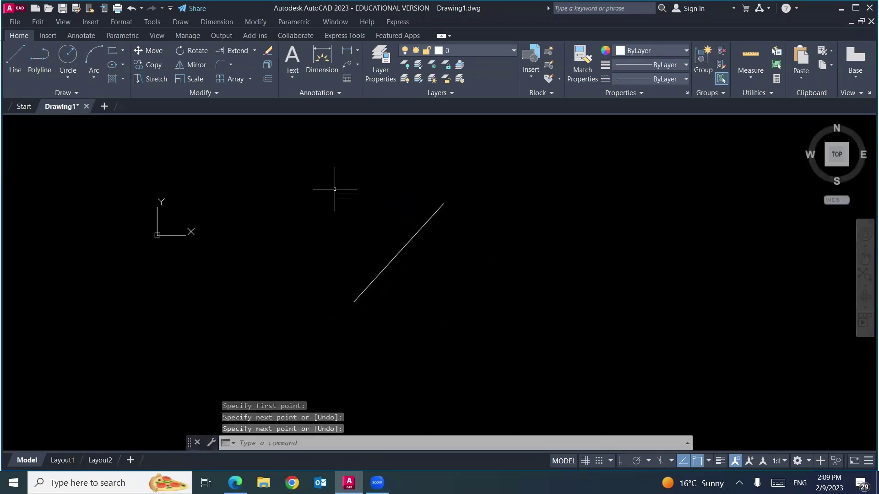
Step: Draw a short separate line above-left of the diagonal
{"action": "key", "text": "Return"}
{"action": "left_click", "coordinate": [314, 192]}
{"action": "left_click", "coordinate": [367, 225]}
{"action": "key", "text": "Return"}
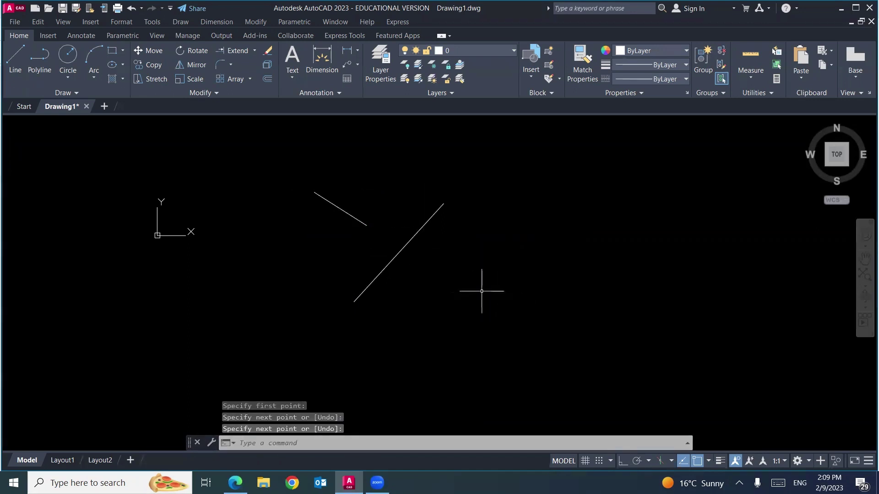
Step: Try Extend from the Modify menu and ribbon Trim/Extend dropdown, then start it with EX
{"action": "left_click", "coordinate": [255, 22]}
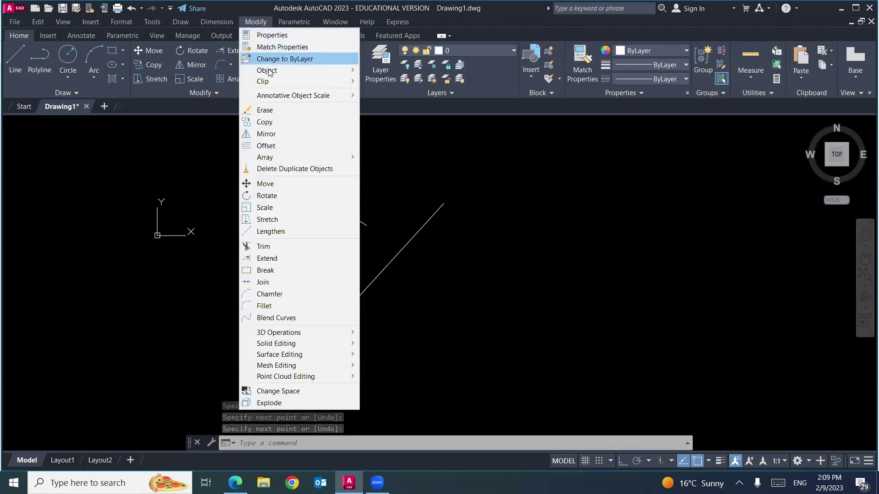
{"action": "left_click", "coordinate": [285, 258]}
{"action": "left_click", "coordinate": [276, 249]}
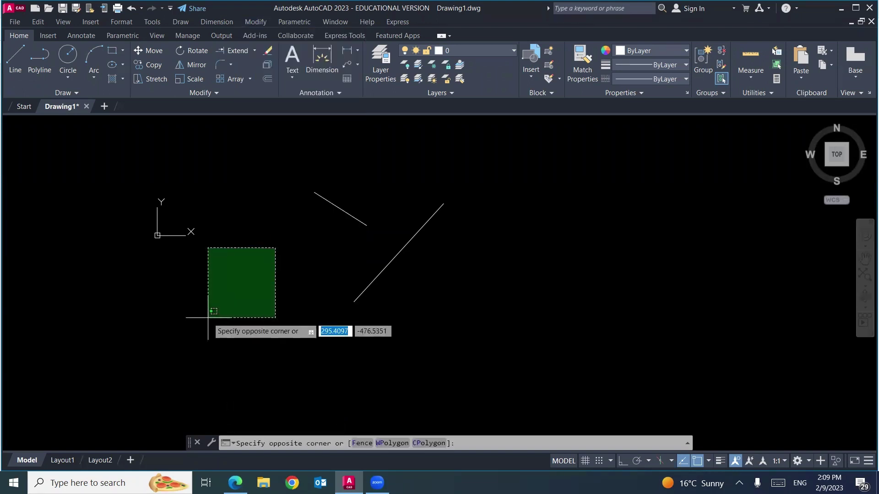
{"action": "left_click", "coordinate": [220, 294]}
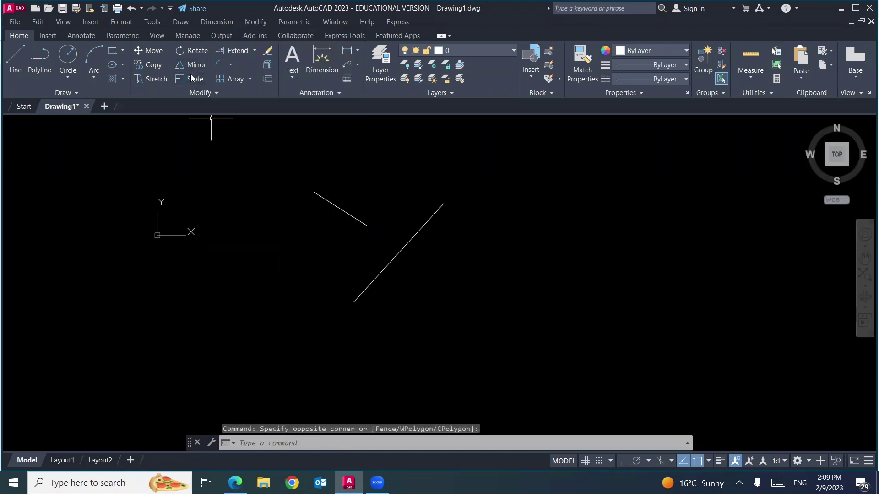
{"action": "left_click", "coordinate": [254, 51]}
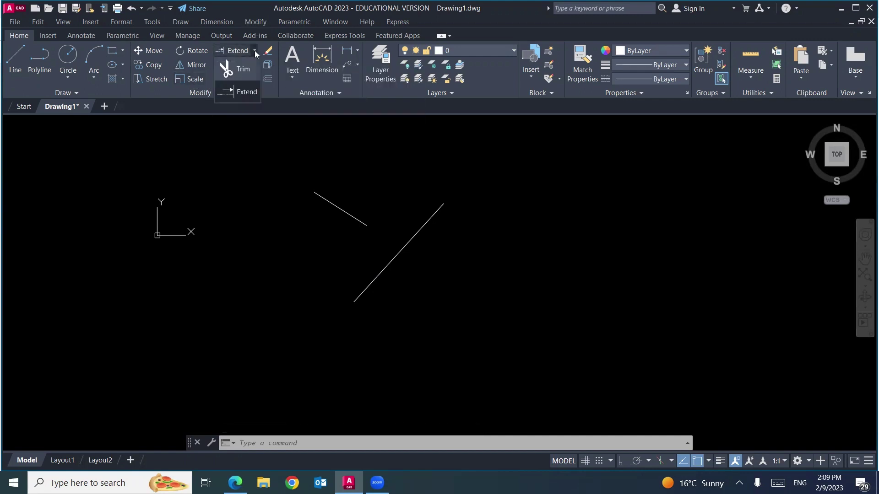
{"action": "left_click", "coordinate": [245, 93]}
{"action": "left_click", "coordinate": [206, 226]}
{"action": "key", "text": "Escape"}
{"action": "key", "text": "Escape"}
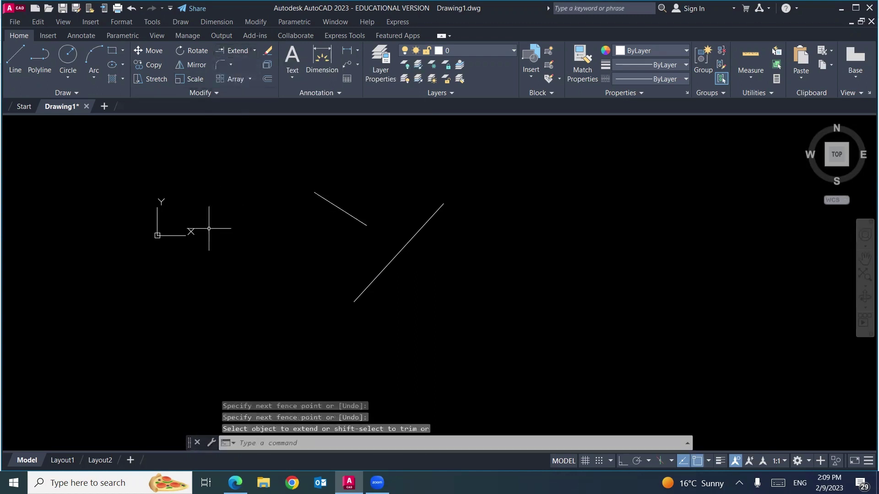
{"action": "type", "text": "ex"}
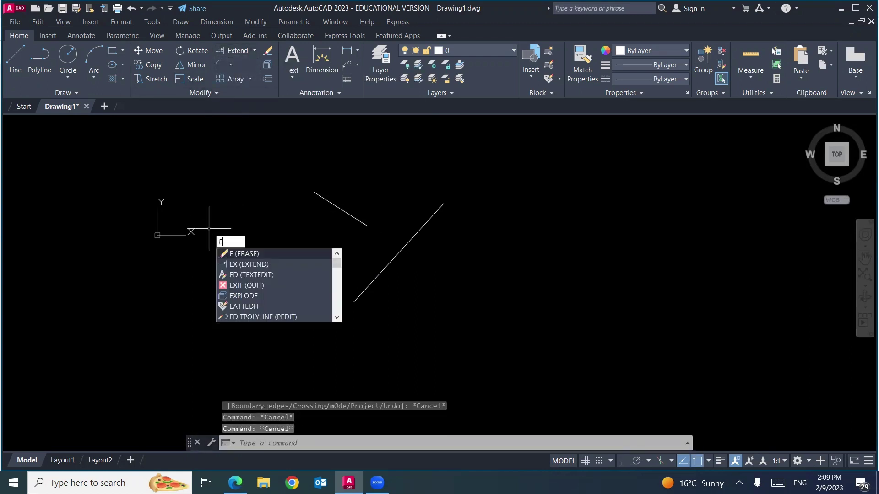
{"action": "key", "text": "Return"}
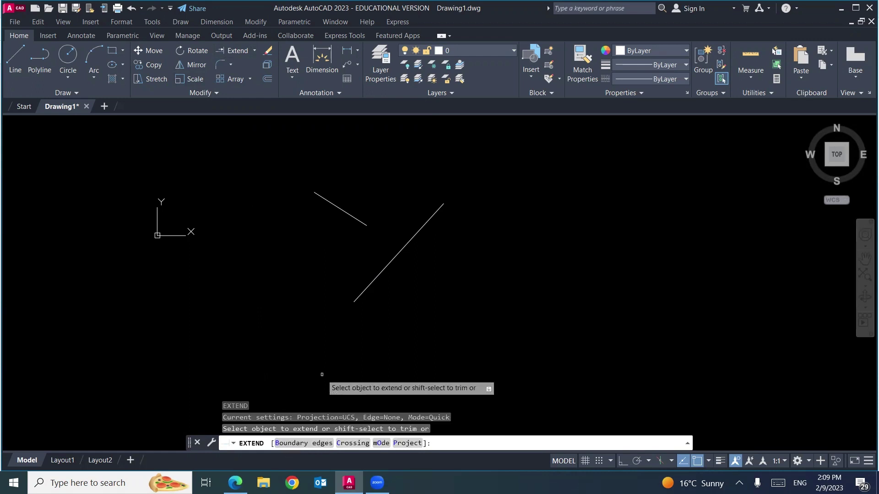
Step: Extend the short line to the diagonal boundary, then window-select both lines
{"action": "type", "text": "b"}
{"action": "key", "text": "Return"}
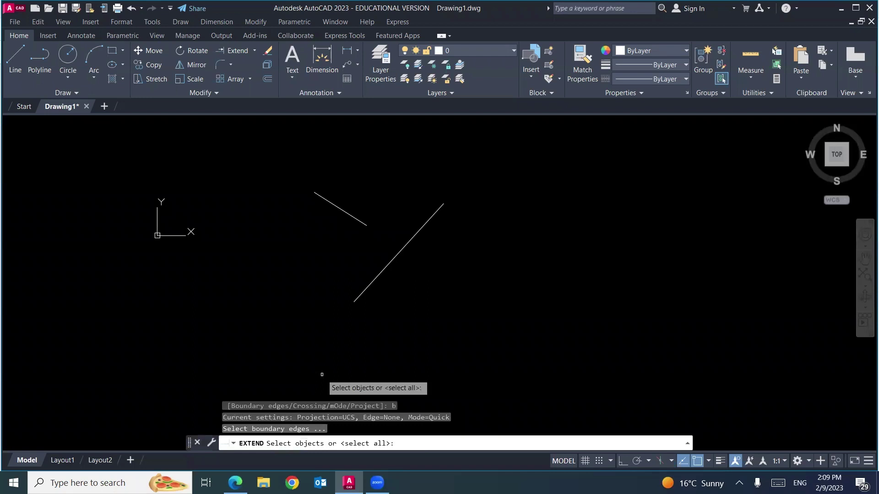
{"action": "left_click", "coordinate": [370, 283]}
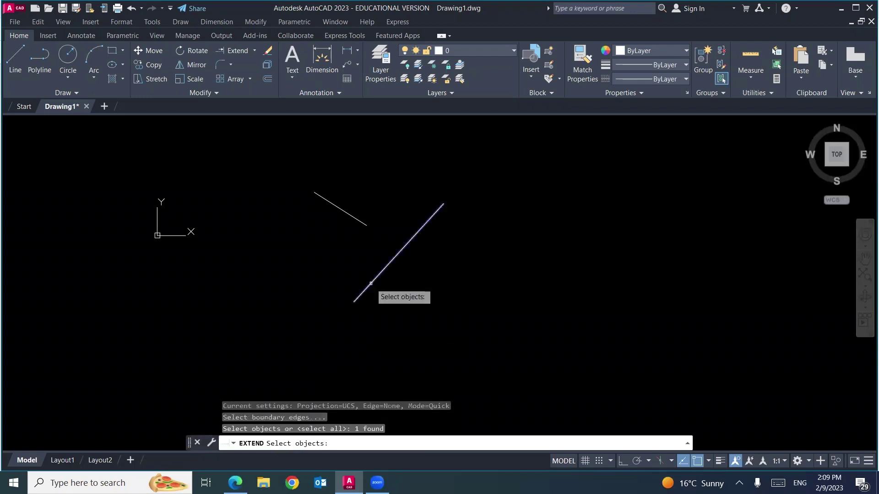
{"action": "key", "text": "Return"}
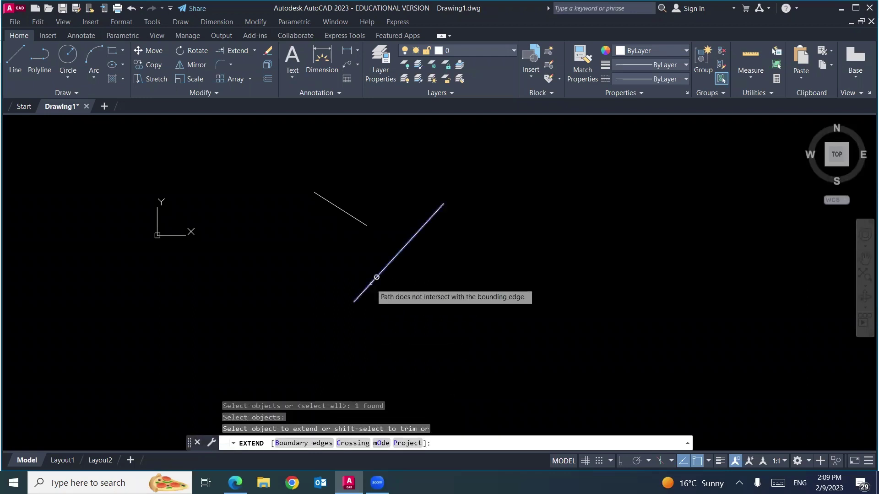
{"action": "left_click", "coordinate": [361, 222]}
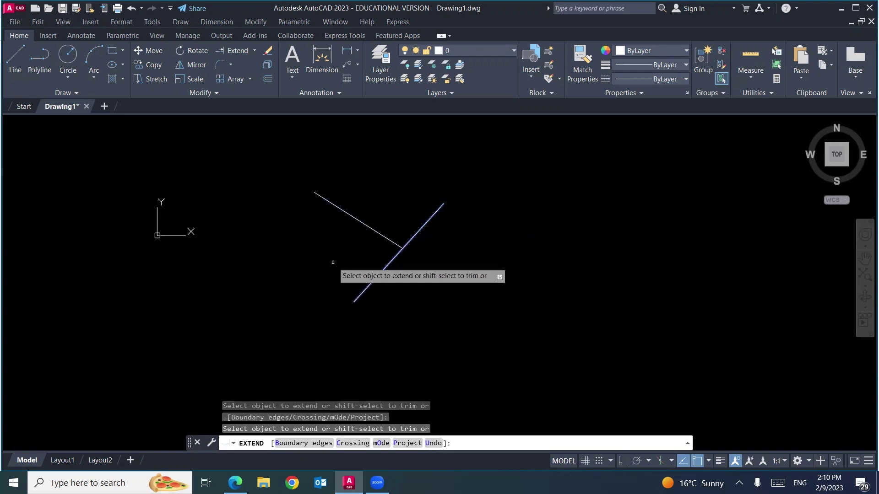
{"action": "key", "text": "Escape"}
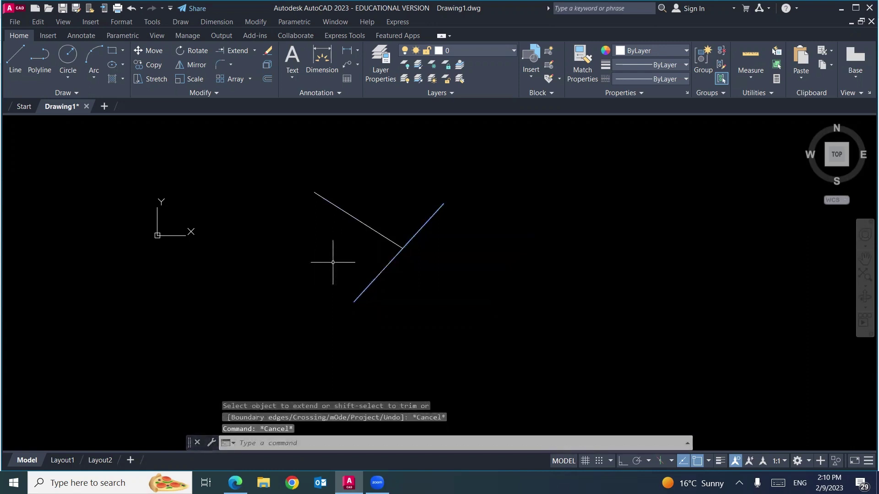
{"action": "left_click", "coordinate": [493, 181]}
{"action": "left_click", "coordinate": [316, 306]}
Step: Erase both lines and draw a new long diagonal line
{"action": "key", "text": "Delete"}
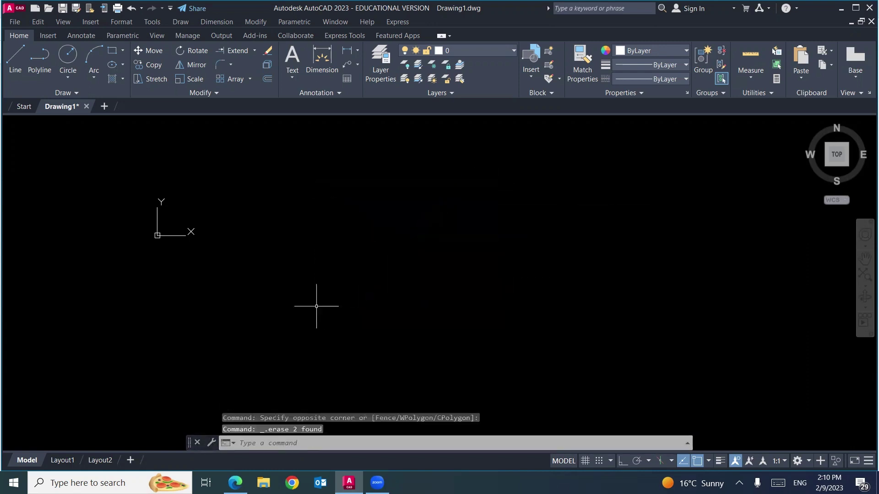
{"action": "type", "text": "l"}
{"action": "key", "text": "Return"}
{"action": "left_click", "coordinate": [481, 191]}
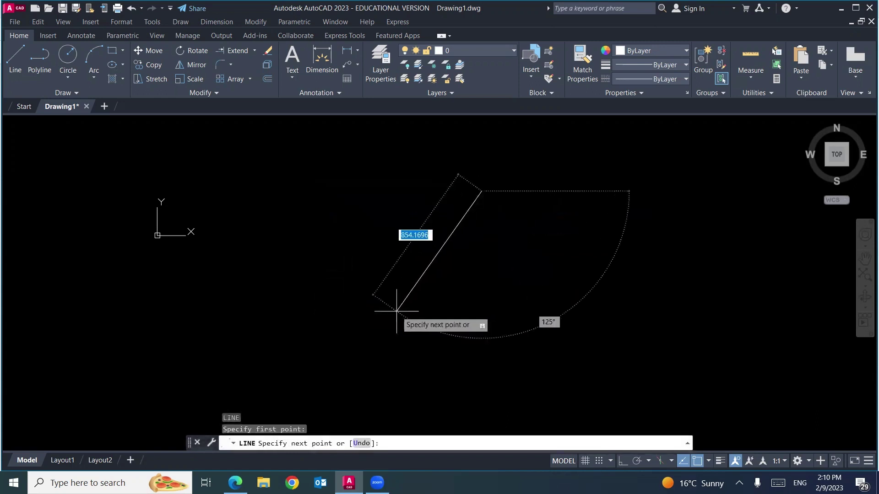
{"action": "left_click", "coordinate": [348, 363]}
{"action": "key", "text": "Return"}
{"action": "key", "text": "Return"}
Step: Draw the upper and middle short lines to the left of the diagonal
{"action": "left_click", "coordinate": [420, 211]}
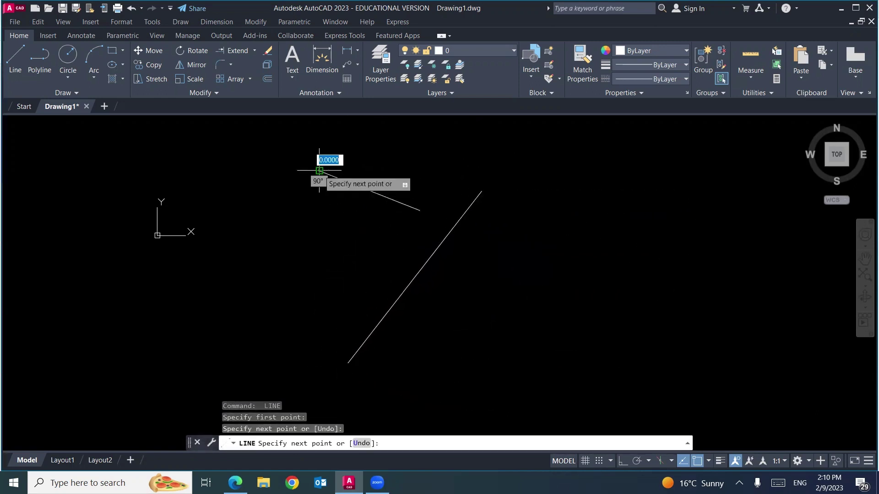
{"action": "left_click", "coordinate": [319, 170]}
{"action": "key", "text": "Return"}
{"action": "key", "text": "Return"}
{"action": "left_click", "coordinate": [273, 192]}
{"action": "left_click", "coordinate": [360, 249]}
{"action": "key", "text": "Return"}
{"action": "key", "text": "Return"}
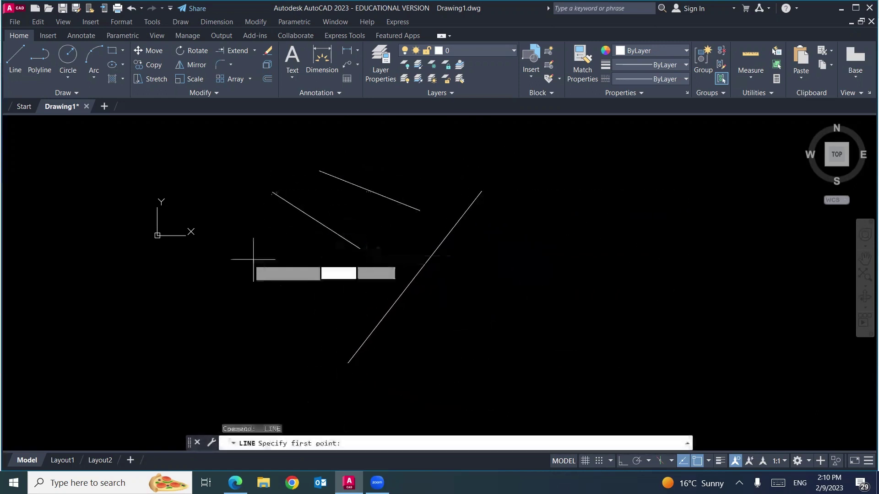
{"action": "left_click", "coordinate": [241, 252]}
{"action": "left_click", "coordinate": [328, 294]}
Step: Draw the lowest short line and a horizontal line near the top
{"action": "key", "text": "Return"}
{"action": "key", "text": "Return"}
{"action": "left_click", "coordinate": [212, 329]}
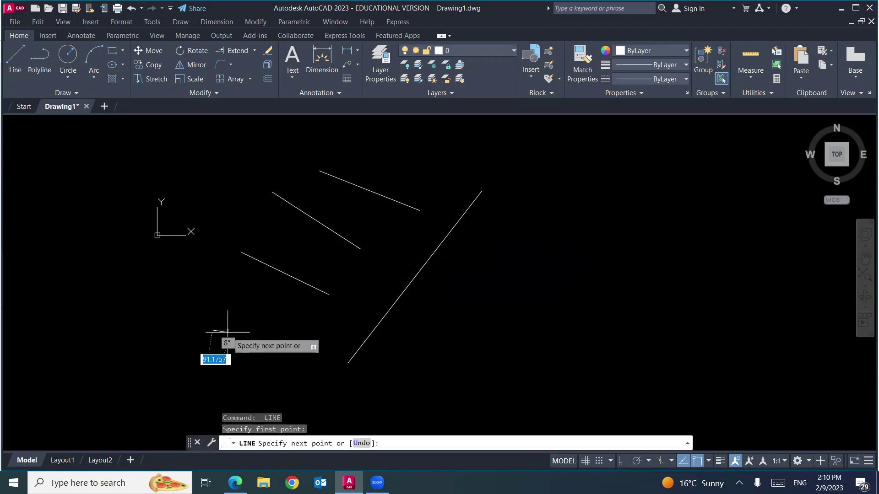
{"action": "left_click", "coordinate": [319, 335]}
{"action": "key", "text": "Return"}
{"action": "key", "text": "Return"}
{"action": "left_click", "coordinate": [389, 154]}
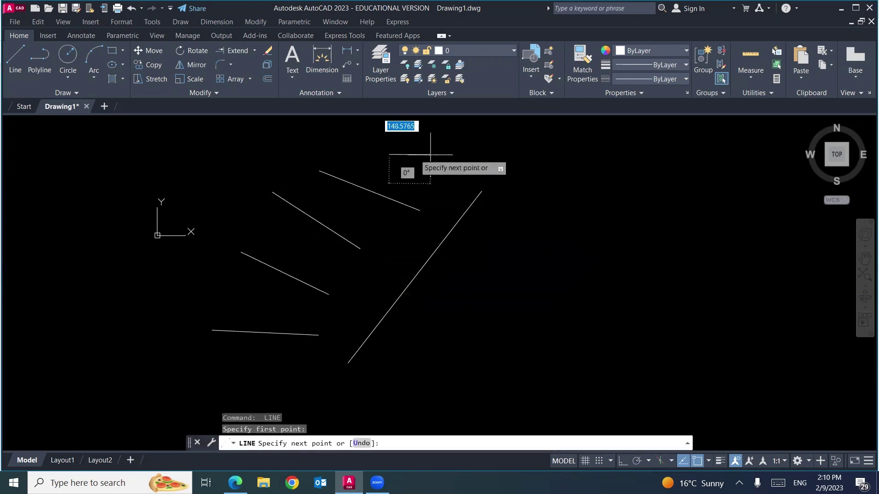
{"action": "left_click", "coordinate": [501, 154]}
{"action": "key", "text": "Return"}
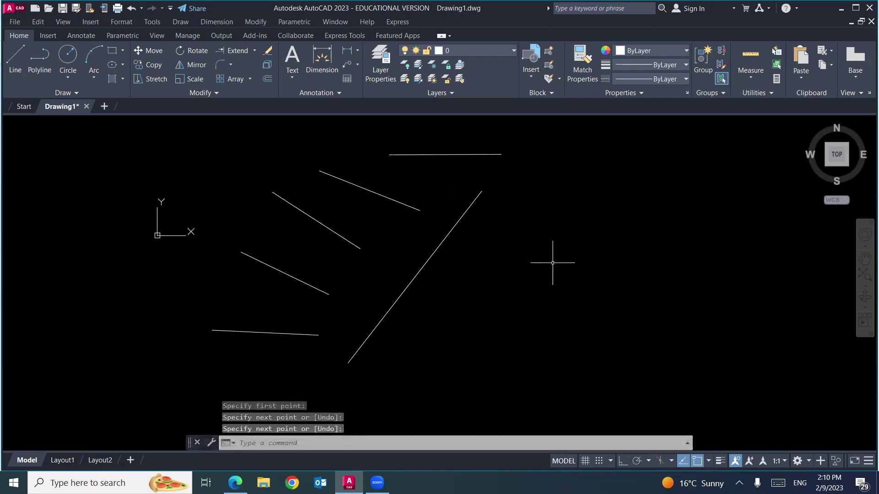
{"action": "type", "text": "ex"}
{"action": "key", "text": "Return"}
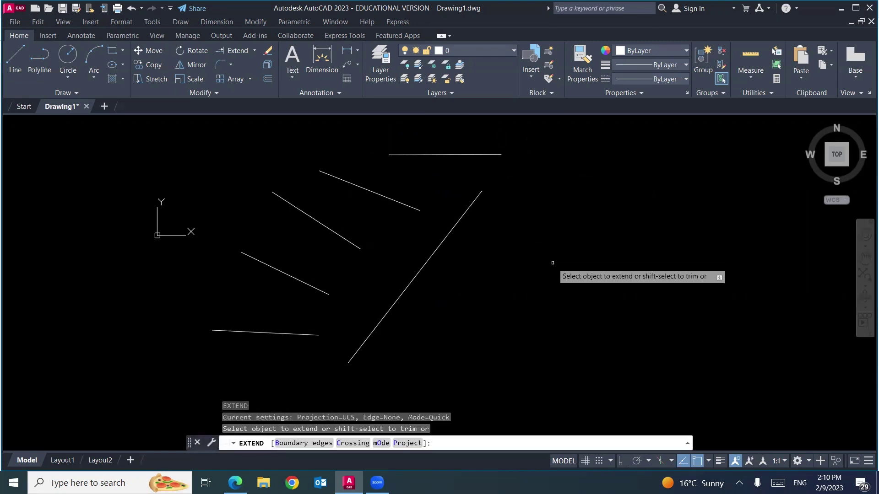
Step: Extend the four short slanted lines to the long diagonal boundary
{"action": "type", "text": "b"}
{"action": "key", "text": "Return"}
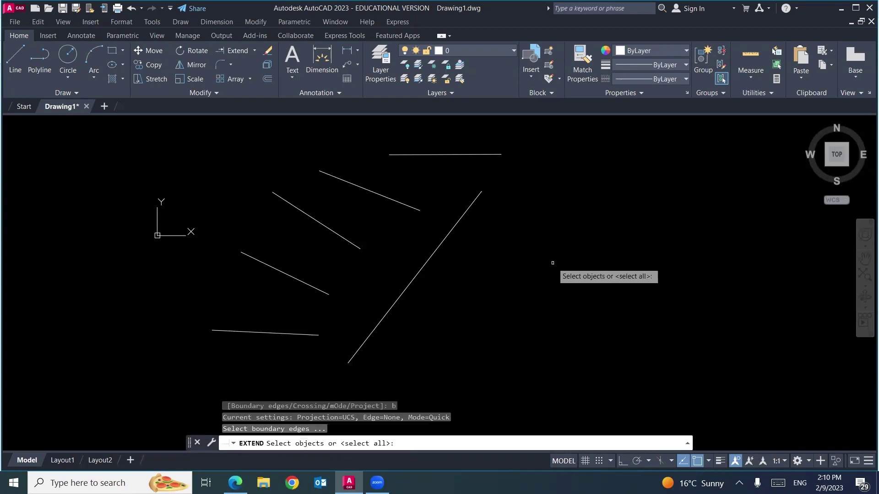
{"action": "left_click", "coordinate": [422, 267]}
{"action": "key", "text": "Return"}
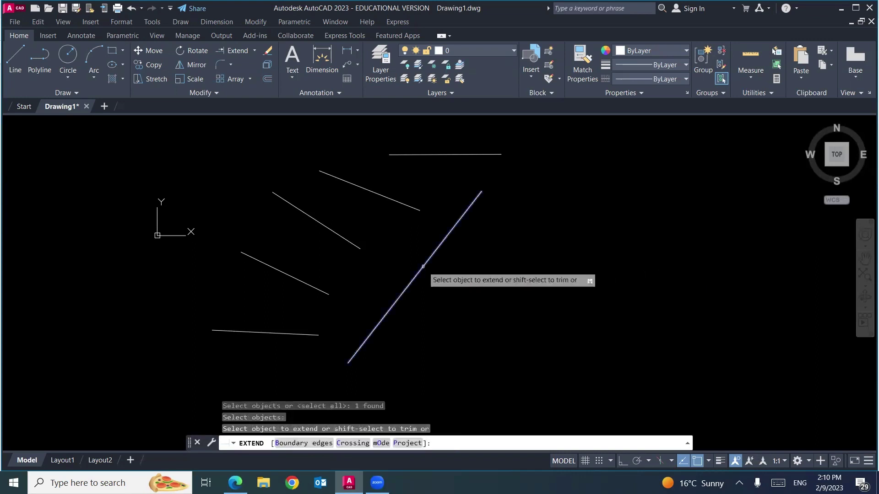
{"action": "left_click", "coordinate": [316, 335]}
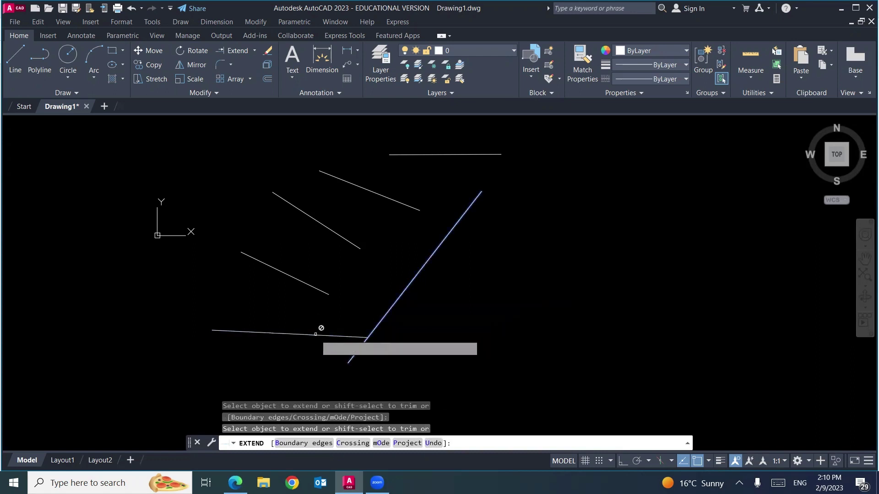
{"action": "left_click", "coordinate": [325, 291]}
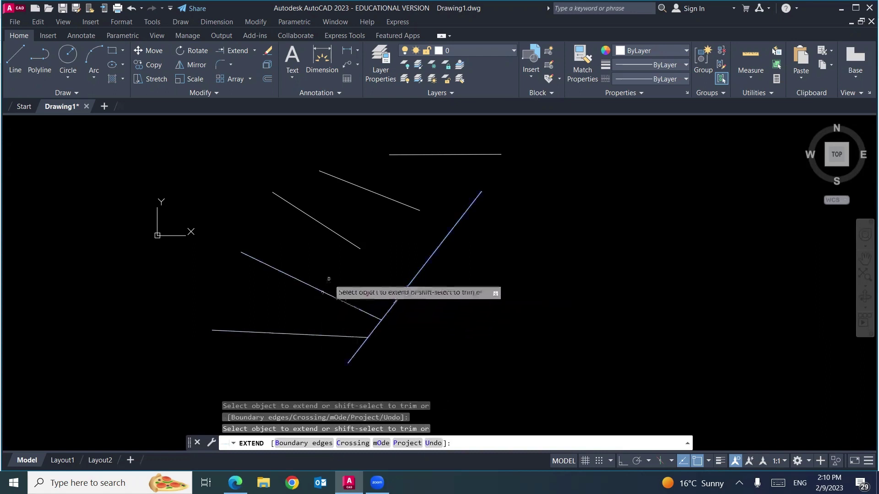
{"action": "left_click", "coordinate": [346, 238]}
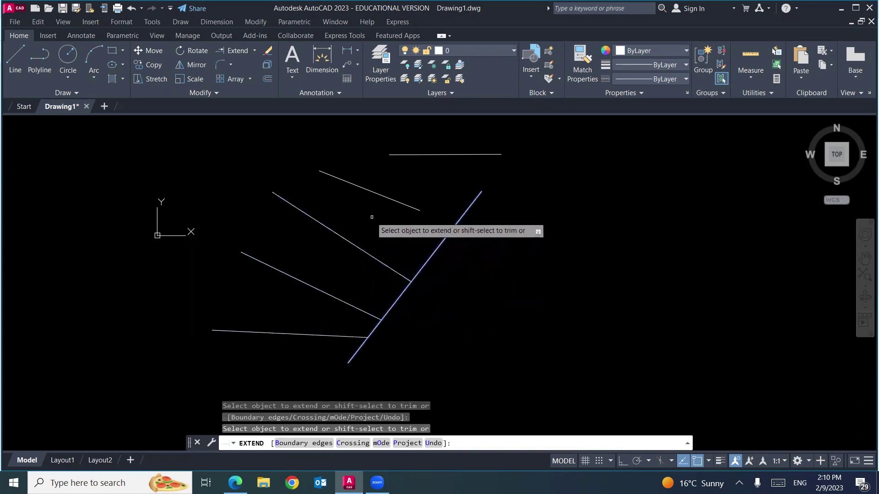
{"action": "left_click", "coordinate": [386, 202]}
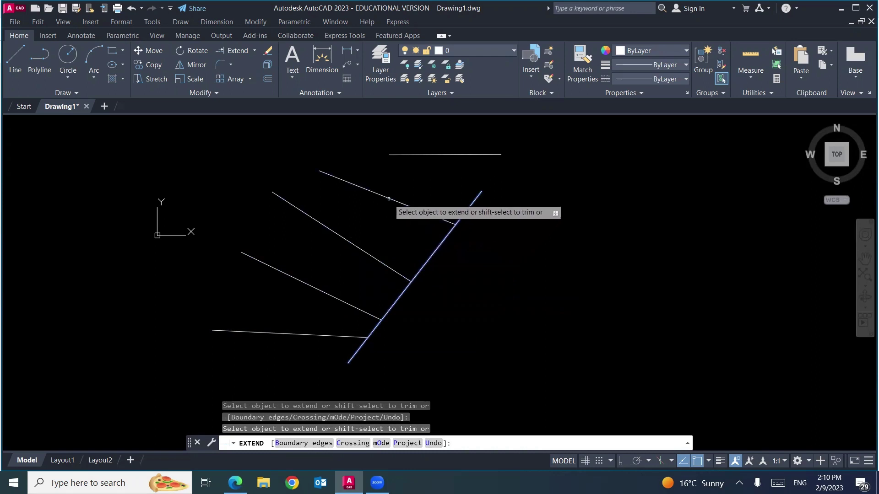
Step: Try extending the top horizontal line, then select it with the diagonal and clear
{"action": "left_click", "coordinate": [482, 154]}
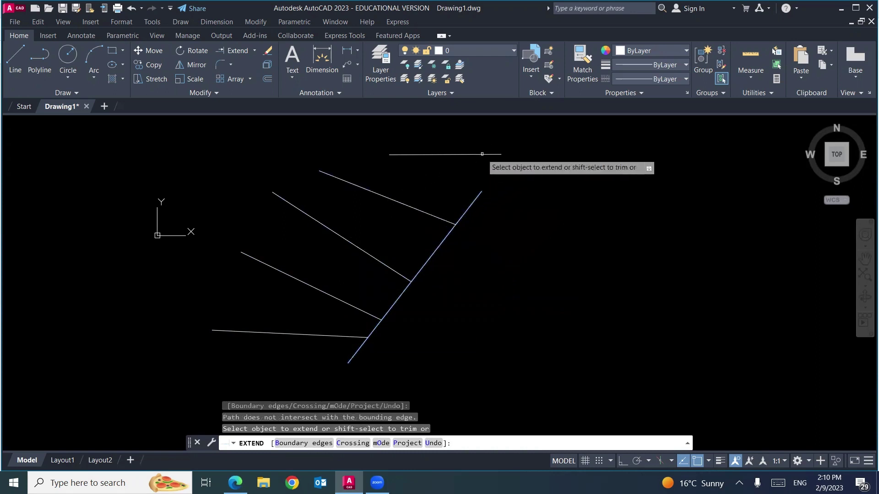
{"action": "key", "text": "Escape"}
{"action": "key", "text": "Escape"}
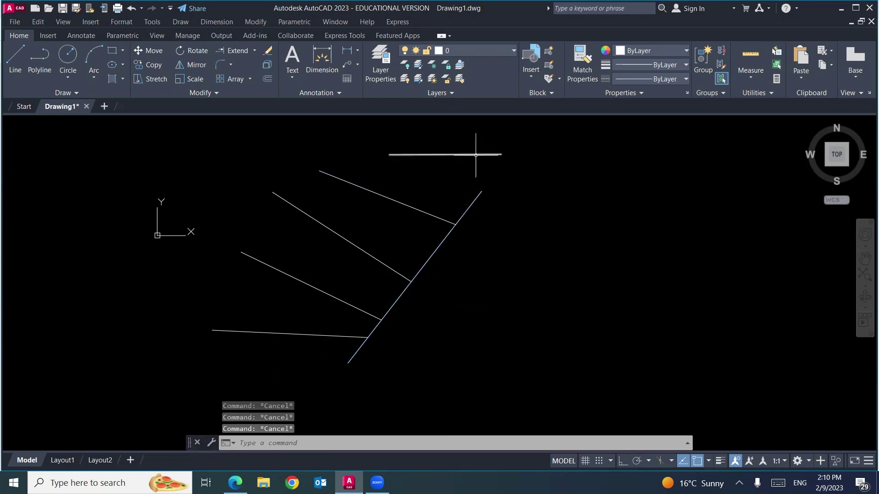
{"action": "left_click", "coordinate": [475, 155]}
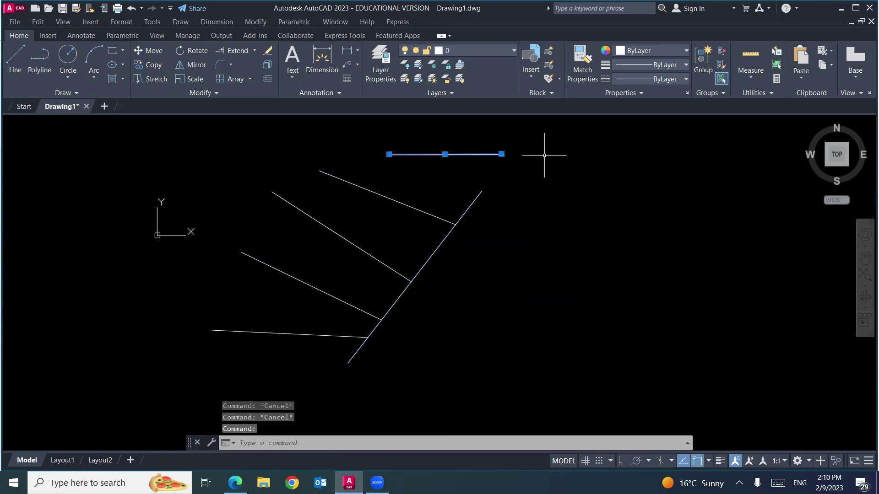
{"action": "left_click", "coordinate": [471, 204]}
{"action": "key", "text": "Escape"}
{"action": "key", "text": "Escape"}
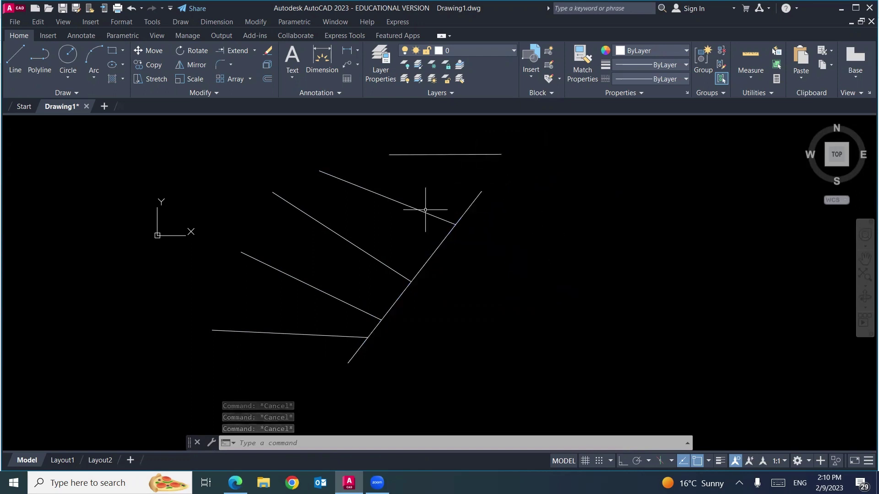
Step: Start Chamfer and set both chamfer distances to 0
{"action": "left_click", "coordinate": [232, 64]}
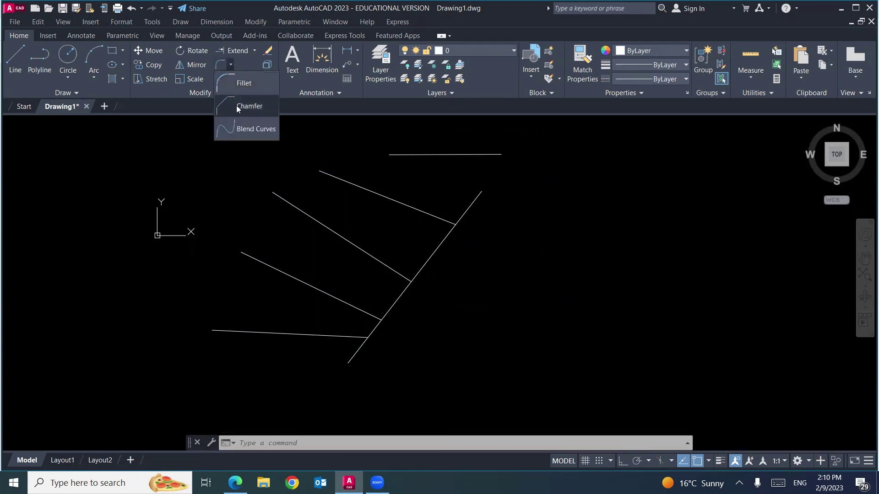
{"action": "left_click", "coordinate": [240, 128]}
{"action": "left_click", "coordinate": [433, 443]}
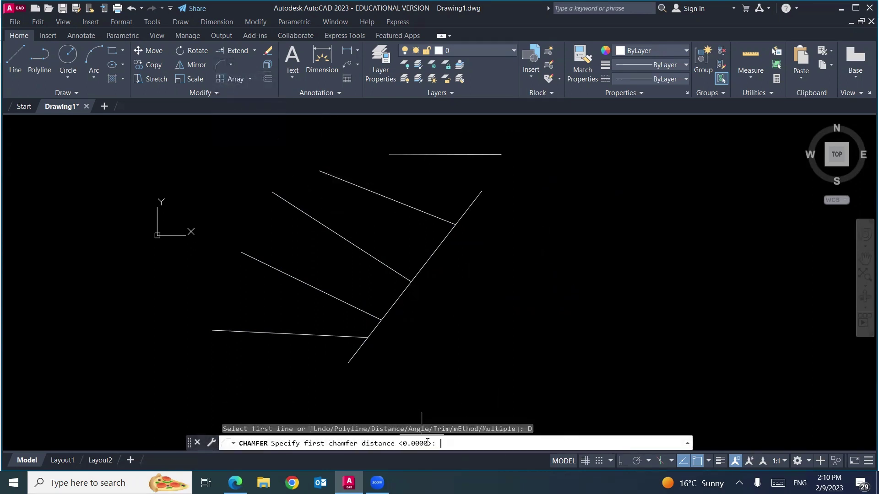
{"action": "type", "text": "0"}
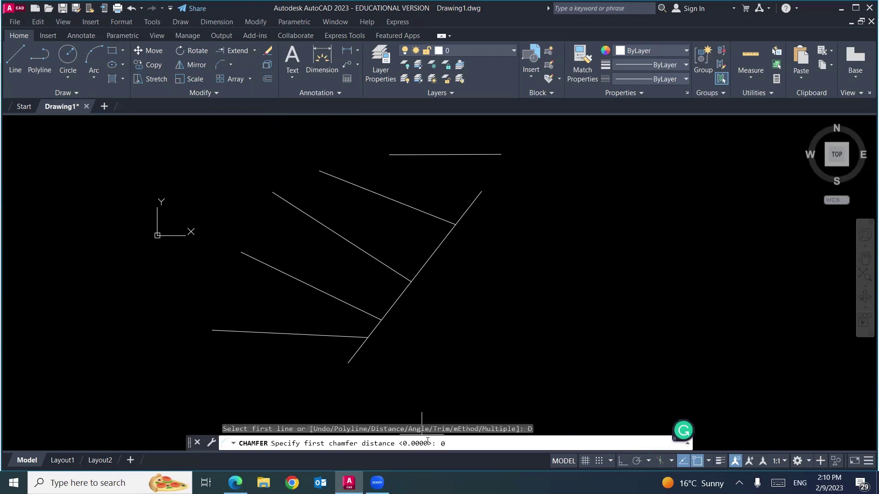
{"action": "key", "text": "Return"}
{"action": "type", "text": "0"}
{"action": "key", "text": "Return"}
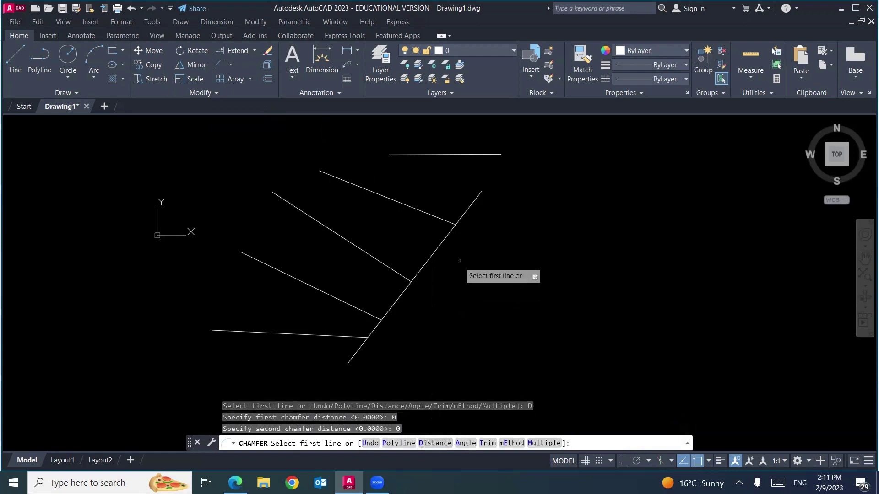
Step: Join the diagonal and top line into a sharp corner, then undo it
{"action": "left_click", "coordinate": [464, 213]}
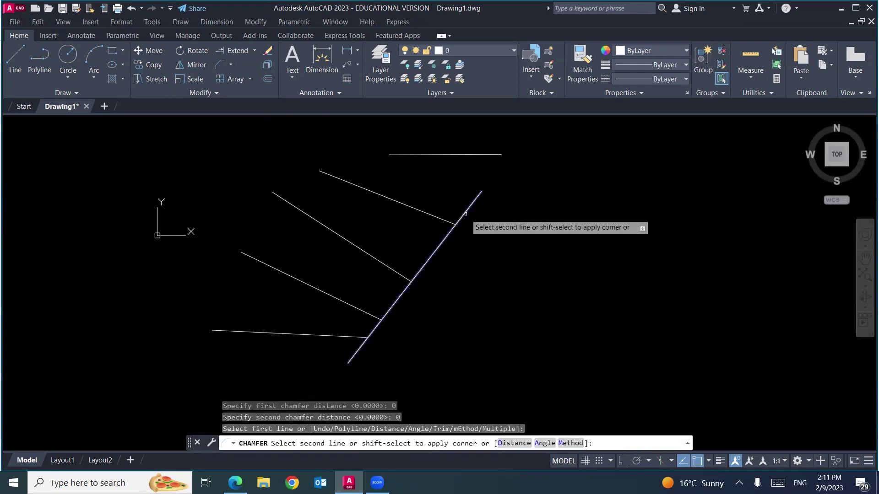
{"action": "left_click", "coordinate": [459, 155]}
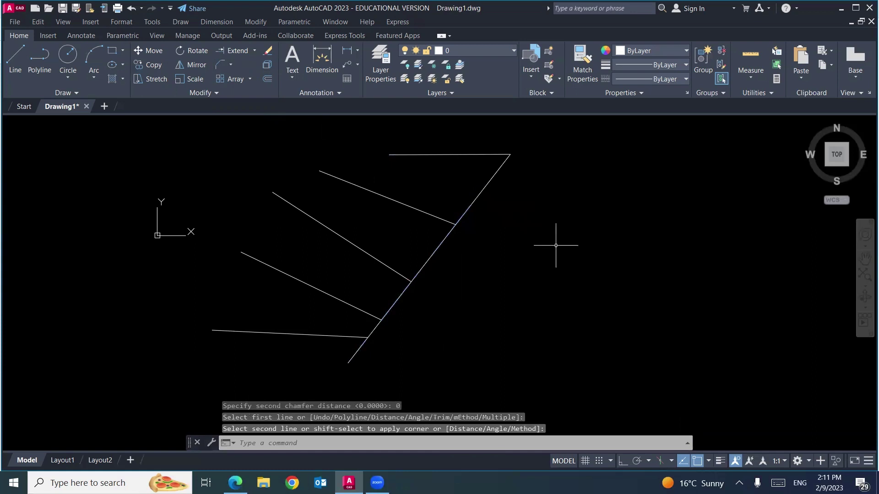
{"action": "key", "text": "ctrl+z"}
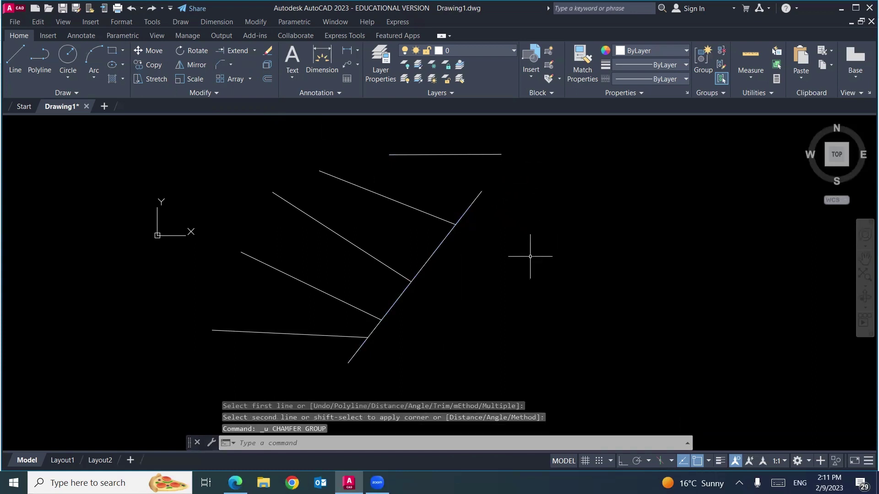
Step: Crossing-select all six lines and delete them, returning to the PDF notes
{"action": "left_click", "coordinate": [530, 138]}
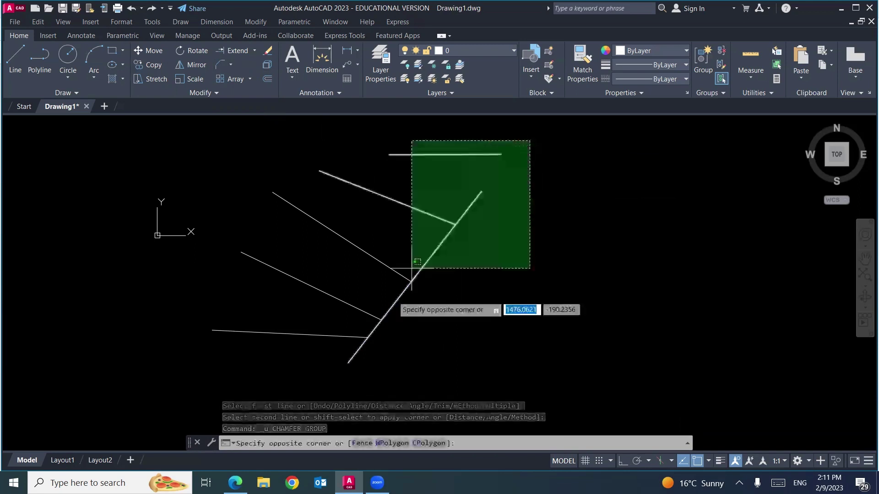
{"action": "left_click", "coordinate": [254, 390]}
{"action": "key", "text": "Delete"}
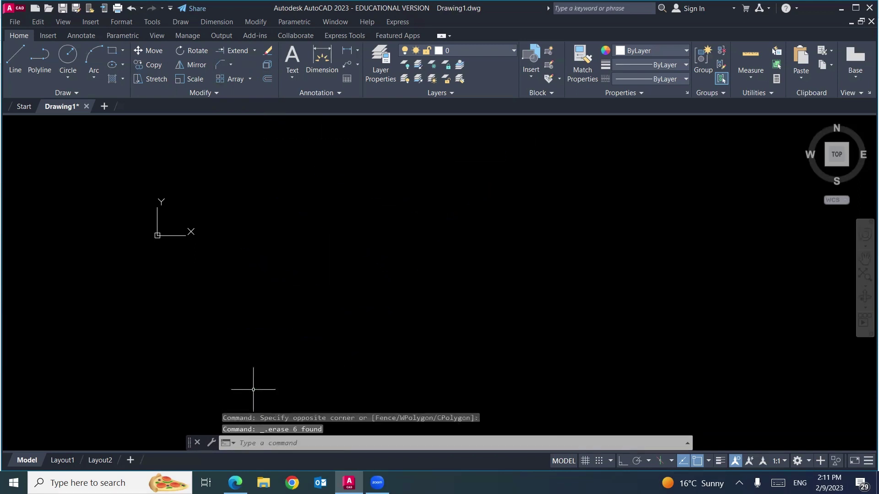
{"action": "left_click", "coordinate": [235, 483]}
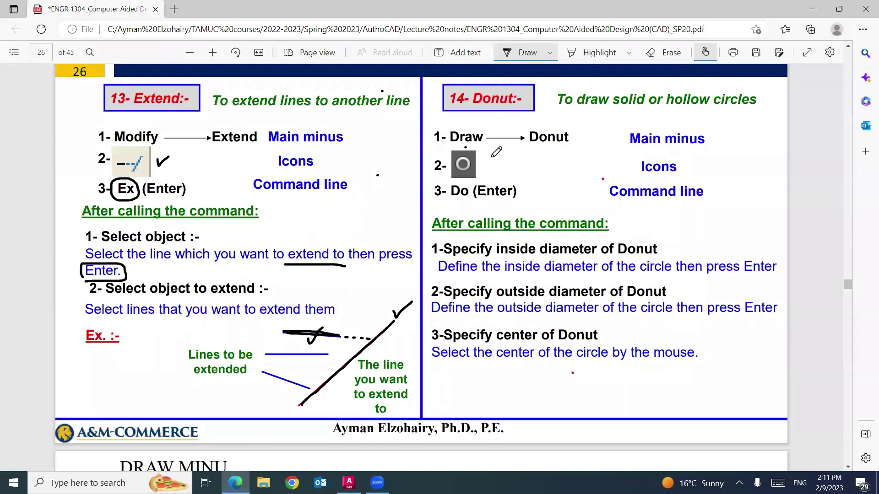
Step: Tick the Donut heading, underline 'solid' and sketch a solid donut in ink
{"action": "left_click_drag", "start_coordinate": [509, 113], "coordinate": [523, 106]}
{"action": "left_click_drag", "start_coordinate": [618, 111], "coordinate": [706, 111]}
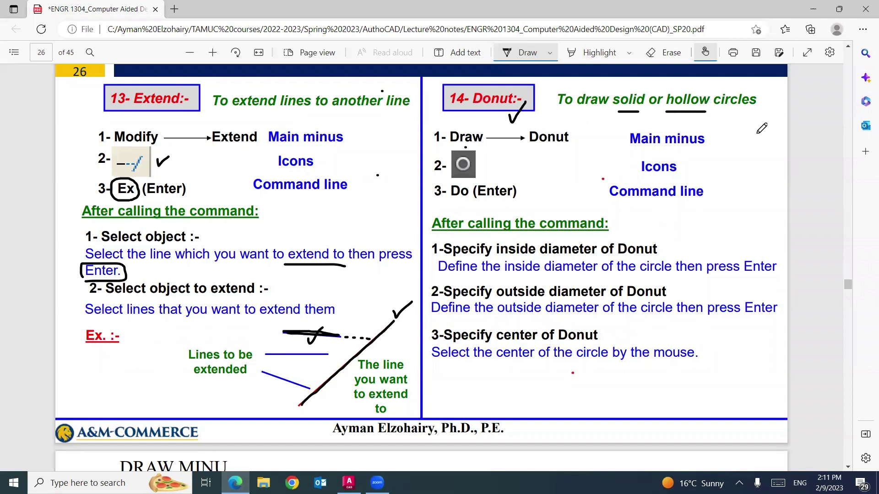
{"action": "mouse_move", "coordinate": [757, 133]}
{"action": "left_mouse_down"}
{"action": "mouse_move", "coordinate": [730, 138]}
{"action": "mouse_move", "coordinate": [752, 149]}
{"action": "mouse_move", "coordinate": [760, 134]}
{"action": "mouse_move", "coordinate": [739, 131]}
{"action": "mouse_move", "coordinate": [754, 129]}
{"action": "mouse_move", "coordinate": [747, 148]}
{"action": "mouse_move", "coordinate": [739, 125]}
{"action": "mouse_move", "coordinate": [759, 142]}
{"action": "mouse_move", "coordinate": [754, 131]}
{"action": "mouse_move", "coordinate": [734, 134]}
{"action": "mouse_move", "coordinate": [759, 139]}
{"action": "mouse_move", "coordinate": [746, 172]}
{"action": "mouse_move", "coordinate": [759, 177]}
{"action": "mouse_move", "coordinate": [766, 196]}
{"action": "mouse_move", "coordinate": [755, 211]}
{"action": "mouse_move", "coordinate": [739, 212]}
{"action": "mouse_move", "coordinate": [731, 200]}
{"action": "mouse_move", "coordinate": [738, 176]}
{"action": "mouse_move", "coordinate": [758, 192]}
{"action": "mouse_move", "coordinate": [752, 199]}
{"action": "mouse_move", "coordinate": [742, 193]}
{"action": "mouse_move", "coordinate": [752, 181]}
{"action": "mouse_move", "coordinate": [740, 183]}
{"action": "mouse_move", "coordinate": [740, 201]}
{"action": "mouse_move", "coordinate": [761, 200]}
{"action": "mouse_move", "coordinate": [762, 185]}
{"action": "mouse_move", "coordinate": [746, 173]}
{"action": "mouse_move", "coordinate": [737, 204]}
{"action": "mouse_move", "coordinate": [740, 188]}
{"action": "left_mouse_up"}
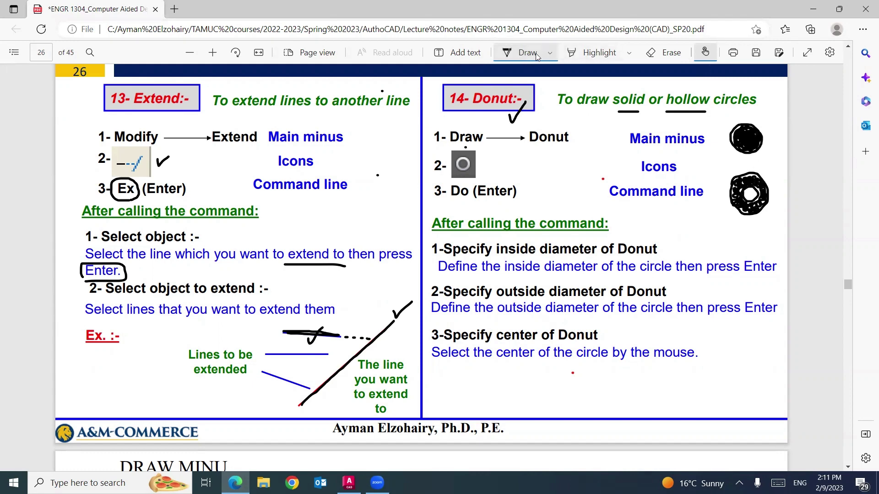
Step: Switch to red ink, tick the inside diameter step and underline 'inside'
{"action": "left_click", "coordinate": [549, 54]}
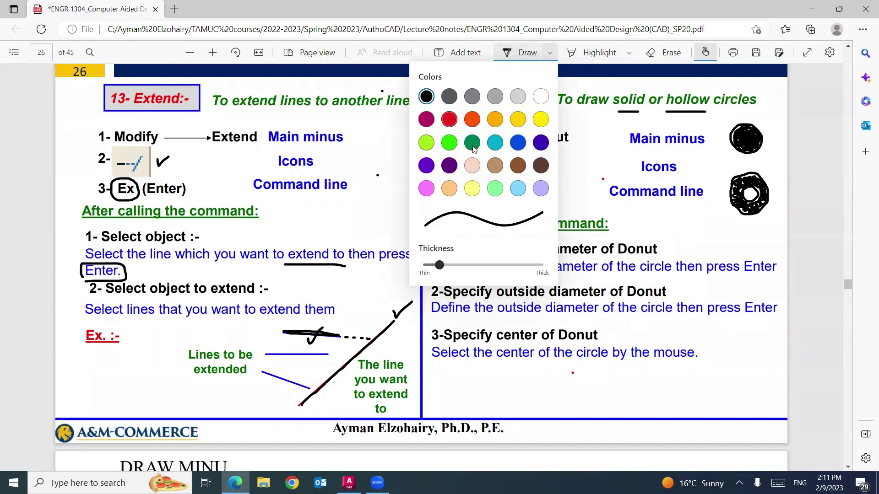
{"action": "left_click", "coordinate": [449, 119]}
{"action": "left_click", "coordinate": [610, 205]}
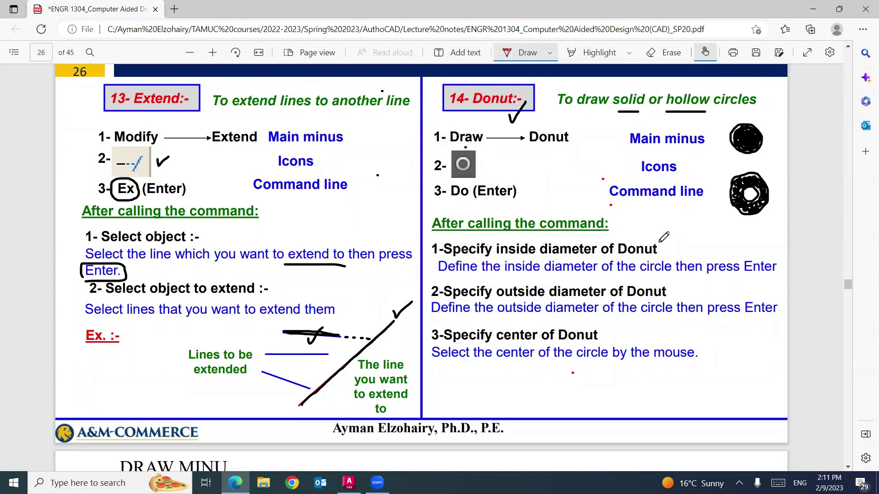
{"action": "left_click_drag", "start_coordinate": [663, 245], "coordinate": [676, 237]}
{"action": "mouse_move", "coordinate": [534, 258]}
{"action": "left_mouse_down"}
{"action": "mouse_move", "coordinate": [491, 256]}
{"action": "mouse_move", "coordinate": [502, 242]}
{"action": "mouse_move", "coordinate": [537, 238]}
{"action": "mouse_move", "coordinate": [536, 257]}
{"action": "left_mouse_up"}
{"action": "mouse_move", "coordinate": [751, 188]}
{"action": "left_mouse_down"}
{"action": "mouse_move", "coordinate": [749, 202]}
{"action": "mouse_move", "coordinate": [754, 183]}
{"action": "left_mouse_up"}
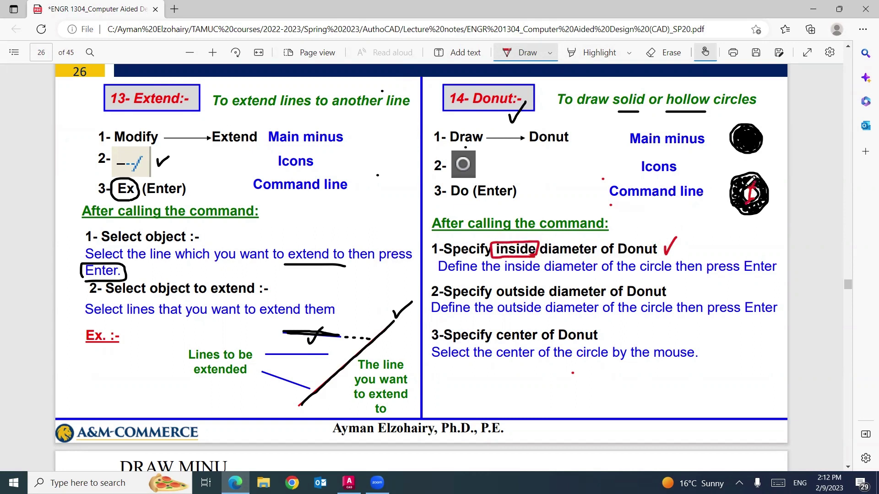
Step: Underline 'outside diameter', bracket the hollow donut and tick step 3 in red
{"action": "left_click_drag", "start_coordinate": [499, 302], "coordinate": [604, 303]}
{"action": "left_click_drag", "start_coordinate": [759, 169], "coordinate": [773, 173]}
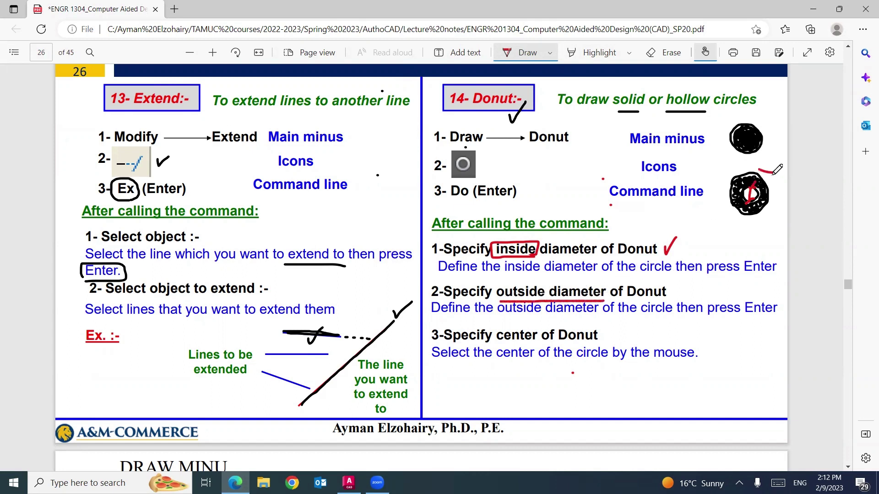
{"action": "left_click_drag", "start_coordinate": [752, 219], "coordinate": [770, 218]}
{"action": "mouse_move", "coordinate": [780, 169]}
{"action": "left_mouse_down"}
{"action": "mouse_move", "coordinate": [775, 221]}
{"action": "mouse_move", "coordinate": [780, 214]}
{"action": "mouse_move", "coordinate": [771, 223]}
{"action": "mouse_move", "coordinate": [777, 173]}
{"action": "left_mouse_up"}
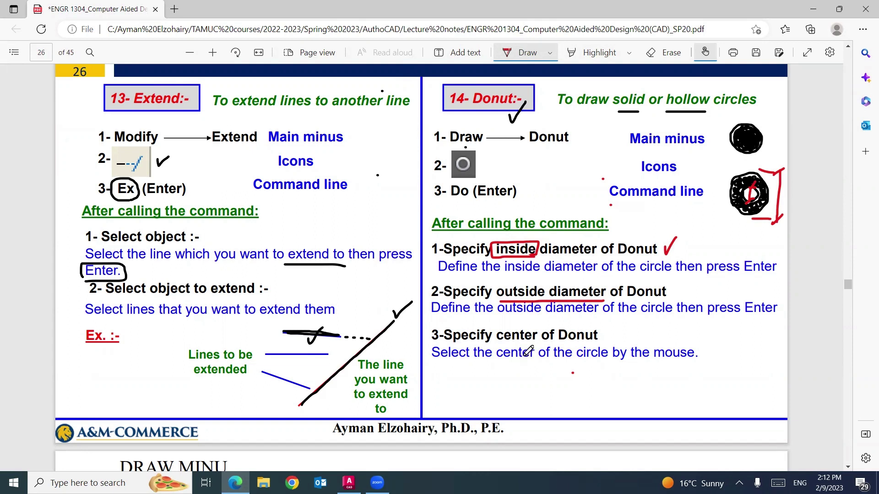
{"action": "left_click_drag", "start_coordinate": [518, 366], "coordinate": [548, 354]}
Step: Switch to AutoCAD and browse the Draw panel's commands and extra tools
{"action": "left_click", "coordinate": [349, 482]}
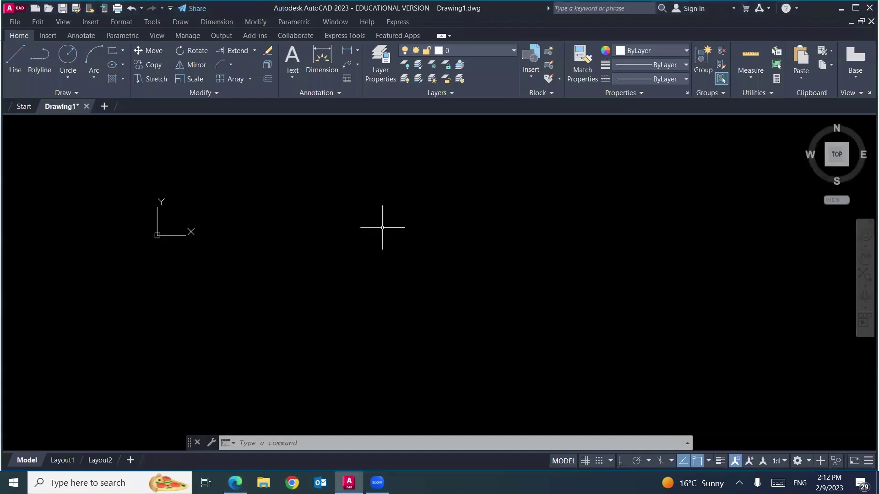
{"action": "left_click", "coordinate": [180, 22]}
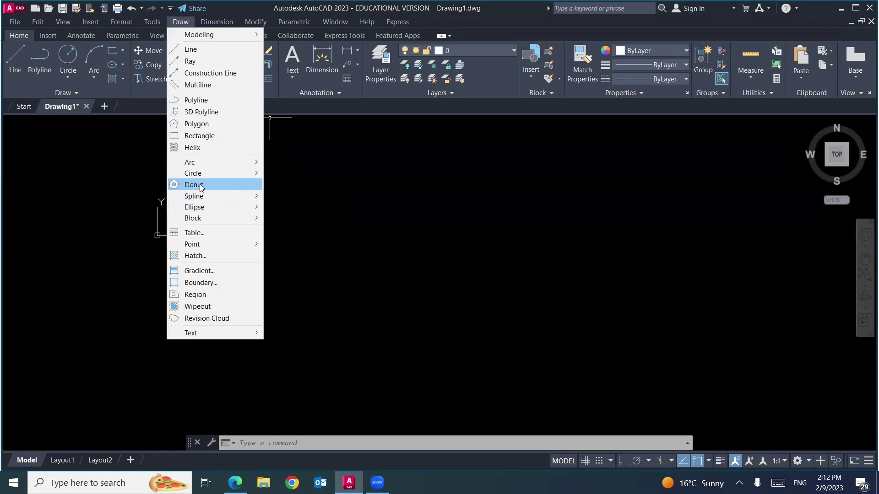
{"action": "left_click", "coordinate": [96, 177]}
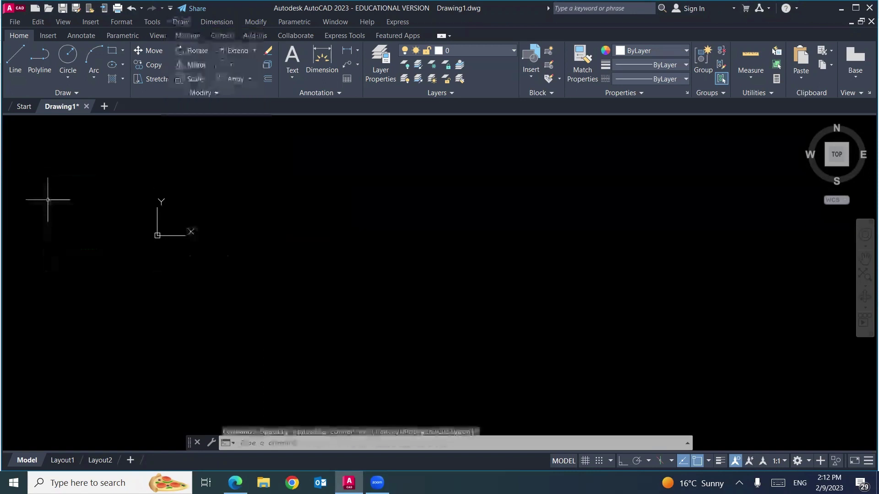
{"action": "left_click", "coordinate": [76, 93]}
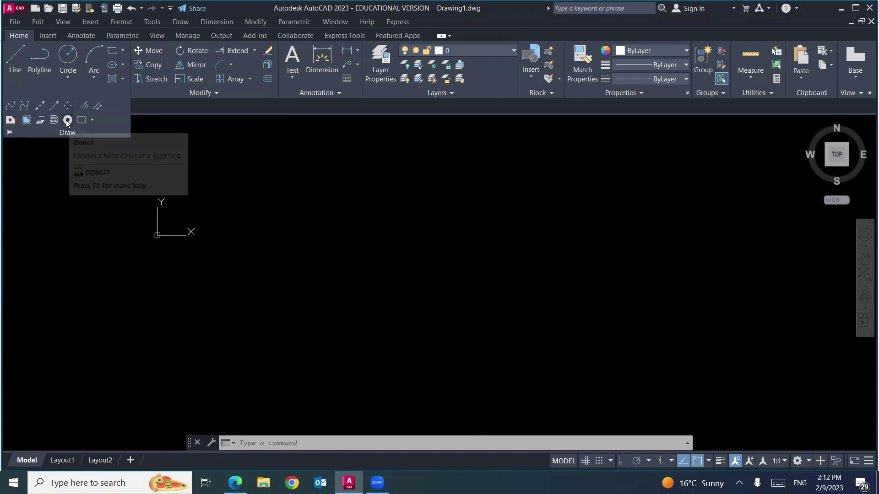
{"action": "left_click", "coordinate": [353, 217]}
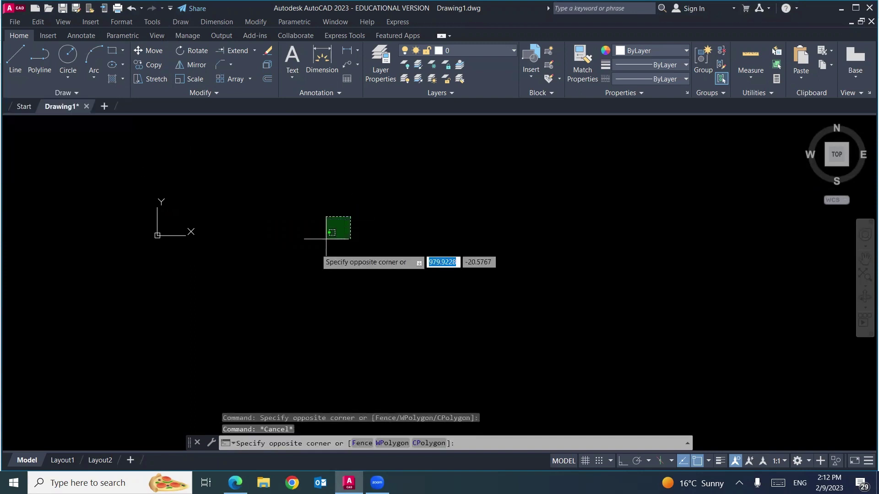
{"action": "left_click", "coordinate": [323, 244]}
Step: Start DO (Donut) with inside diameter 0.5 and outside diameter 1
{"action": "type", "text": "do"}
{"action": "key", "text": "Return"}
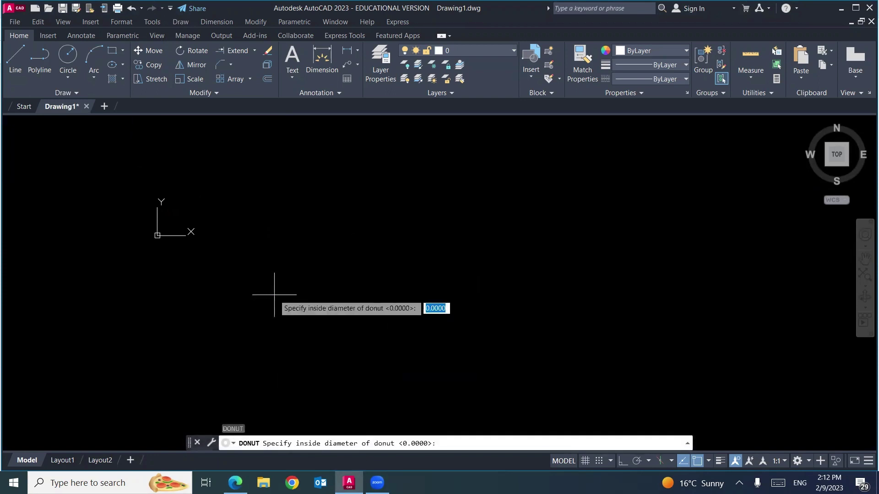
{"action": "type", "text": ".5"}
{"action": "key", "text": "Return"}
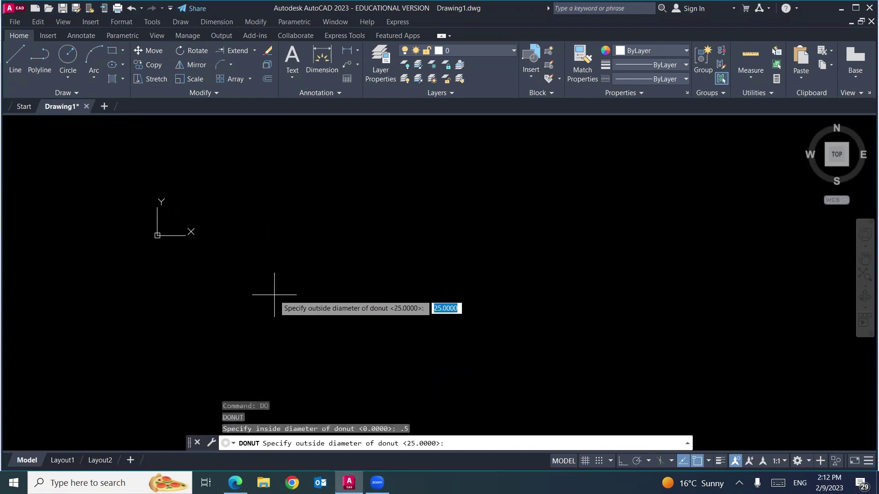
{"action": "type", "text": "1"}
{"action": "key", "text": "Return"}
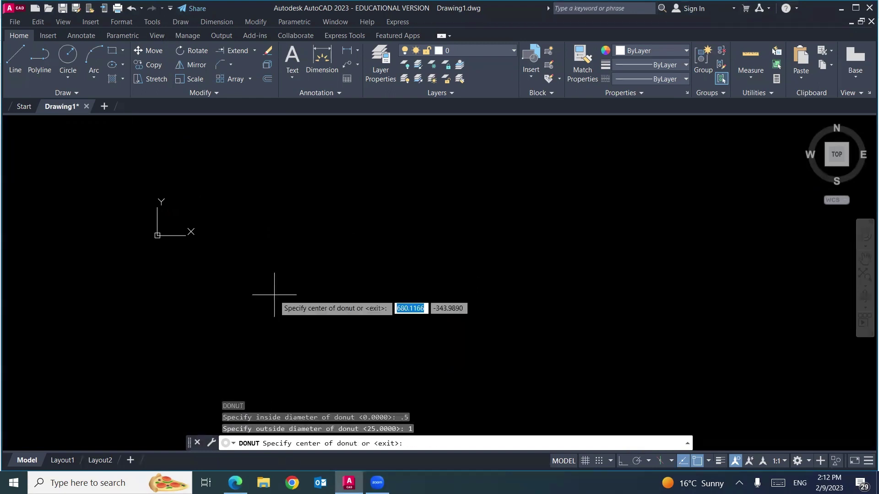
Step: Place nine hollow donuts across the drawing, then window-select them
{"action": "scroll", "coordinate": [274, 295], "scroll_direction": "down", "scroll_amount": 3}
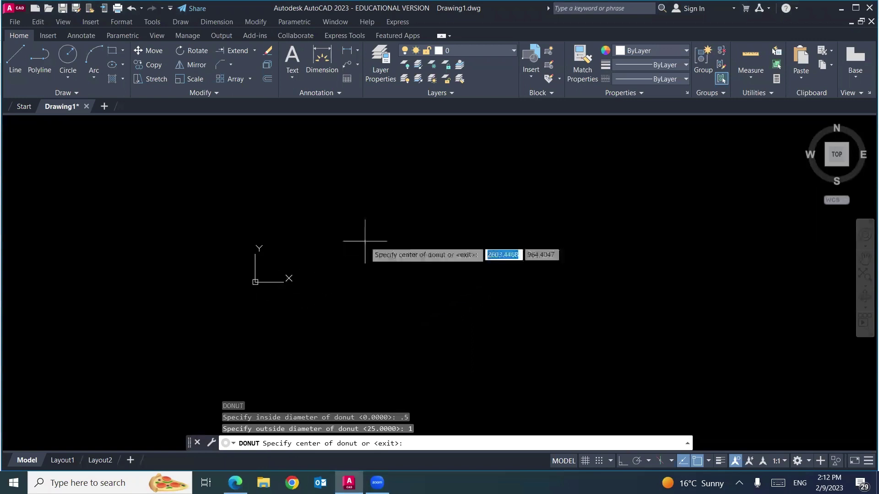
{"action": "scroll", "coordinate": [350, 280], "scroll_direction": "up", "scroll_amount": 5}
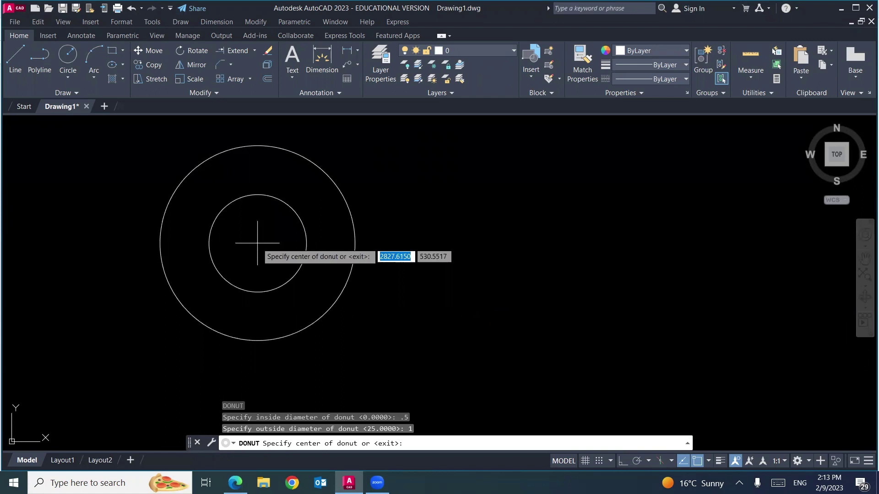
{"action": "left_click", "coordinate": [257, 243]}
{"action": "scroll", "coordinate": [430, 270], "scroll_direction": "down", "scroll_amount": 5}
{"action": "left_click", "coordinate": [477, 229]}
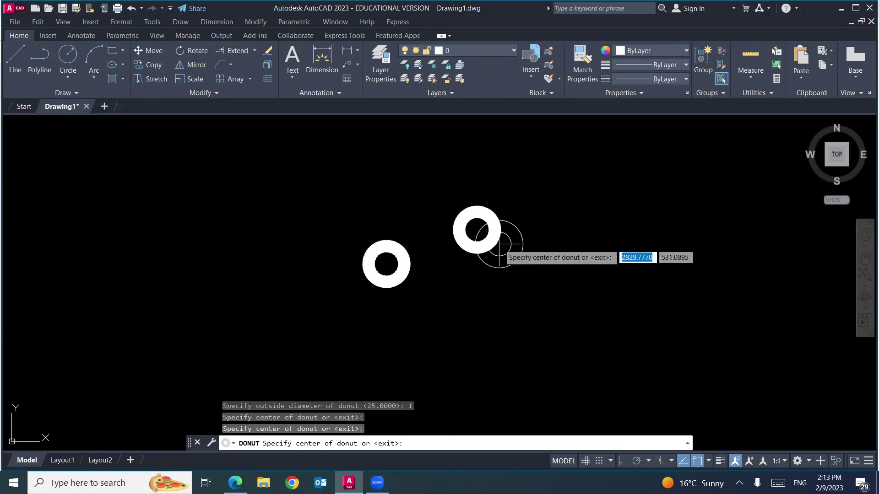
{"action": "left_click", "coordinate": [562, 309]}
{"action": "left_click", "coordinate": [407, 353]}
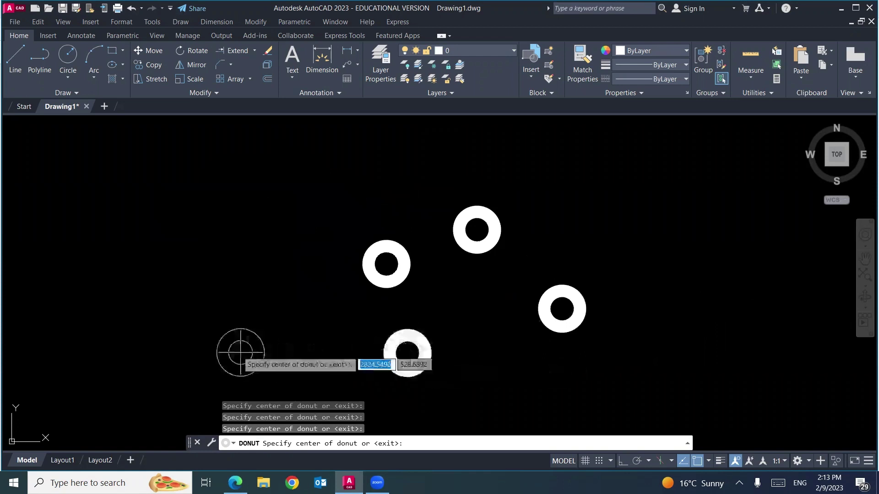
{"action": "left_click", "coordinate": [203, 340]}
{"action": "left_click", "coordinate": [205, 198]}
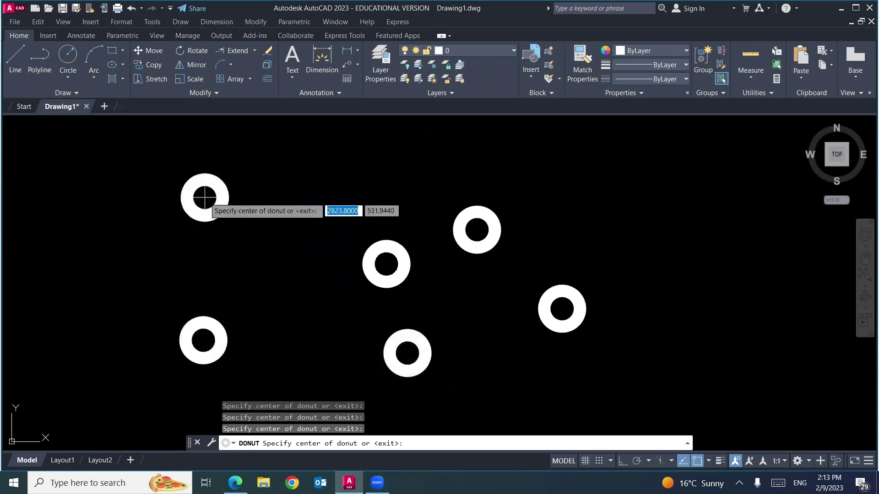
{"action": "left_click", "coordinate": [330, 197]}
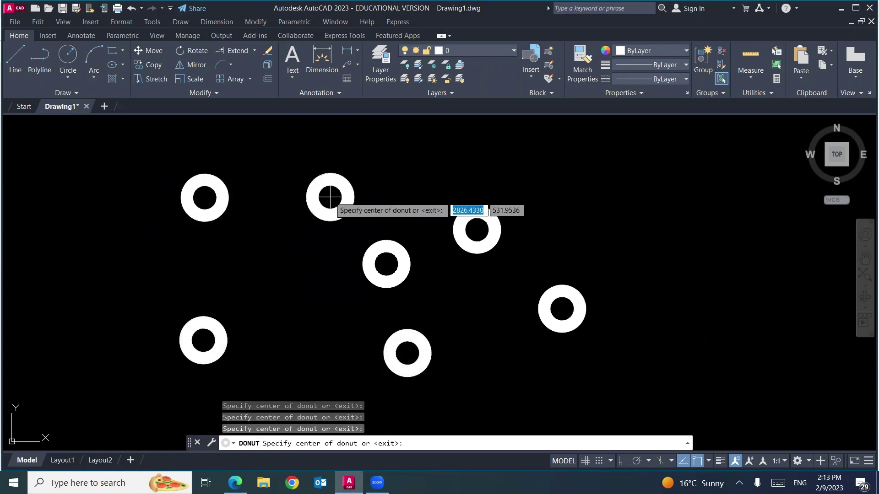
{"action": "left_click", "coordinate": [284, 281]}
{"action": "left_click", "coordinate": [103, 281]}
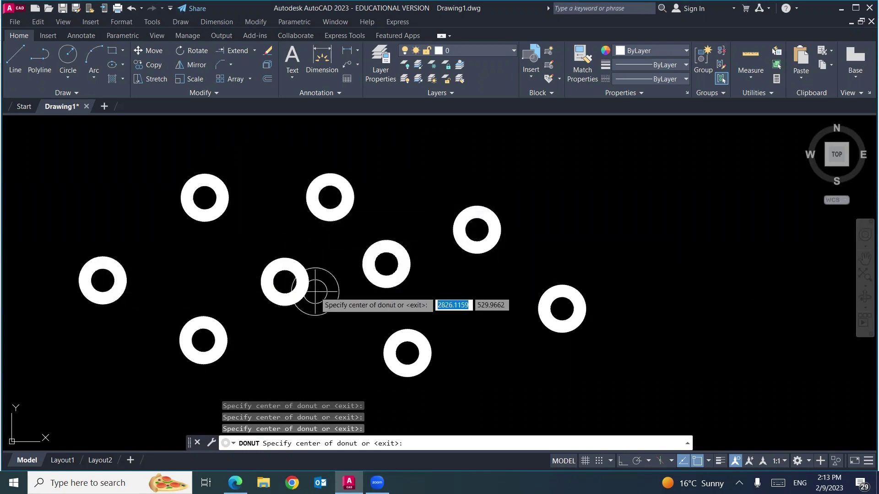
{"action": "key", "text": "Escape"}
{"action": "left_click", "coordinate": [601, 159]}
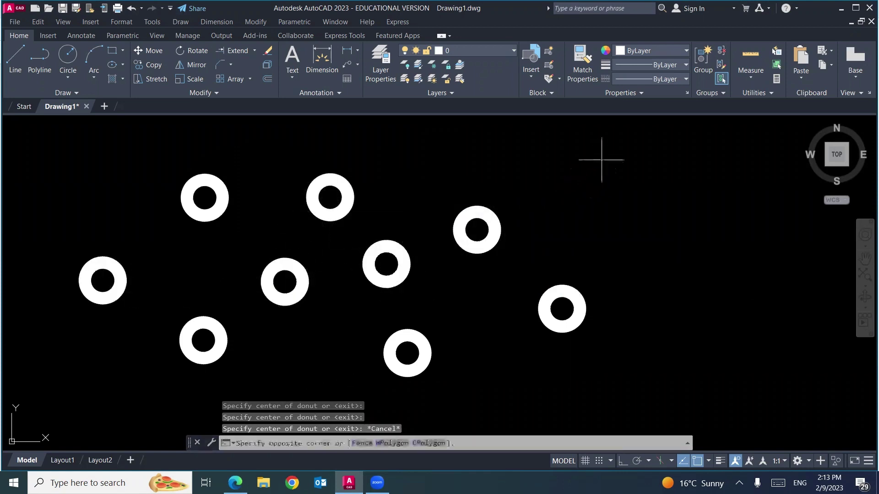
{"action": "left_click", "coordinate": [84, 388]}
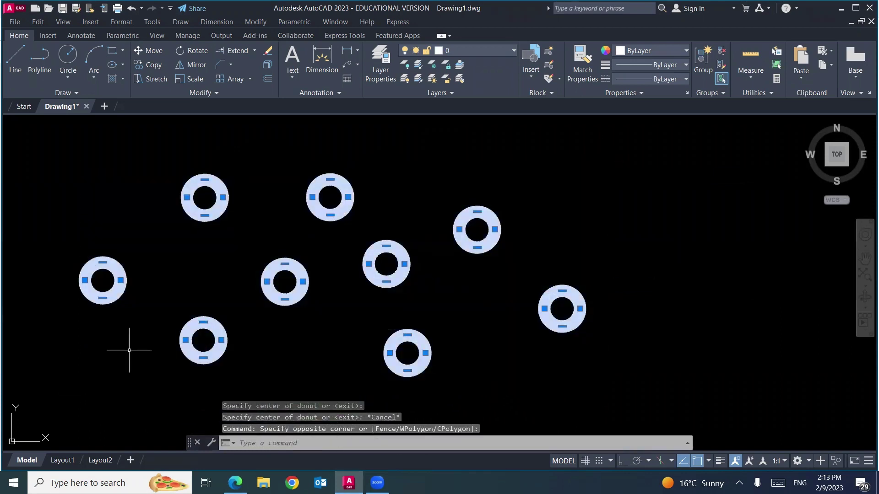
Step: Erase the hollow donuts and start DONUT with inside diameter 0 and outside diameter 0.5
{"action": "key", "text": "Delete"}
{"action": "type", "text": "do"}
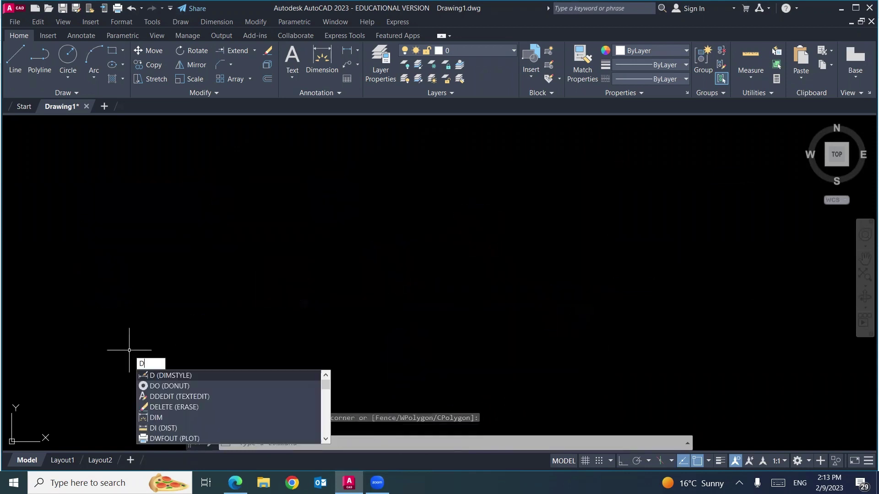
{"action": "key", "text": "Return"}
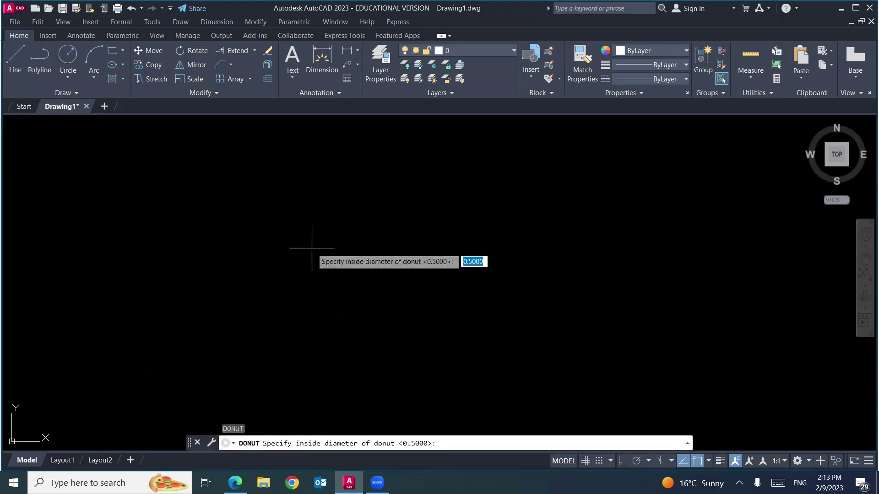
{"action": "type", "text": "0"}
{"action": "key", "text": "Return"}
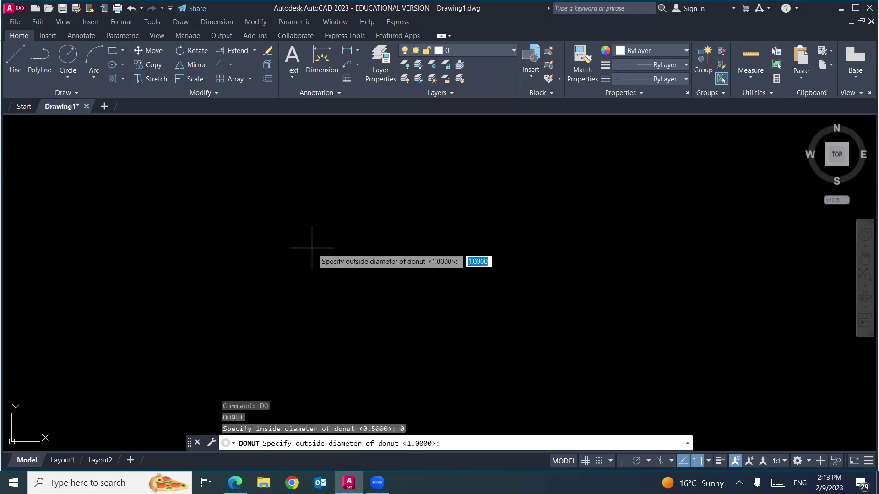
{"action": "type", "text": ".5"}
{"action": "key", "text": "Return"}
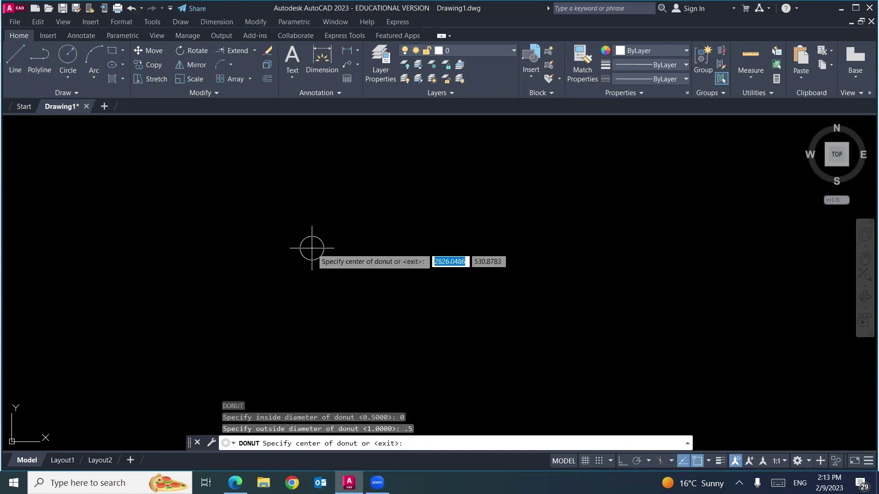
Step: Place eight solid donuts at scattered points across the drawing, then end the command
{"action": "left_click", "coordinate": [312, 248]}
{"action": "scroll", "coordinate": [375, 249], "scroll_direction": "up", "scroll_amount": 5}
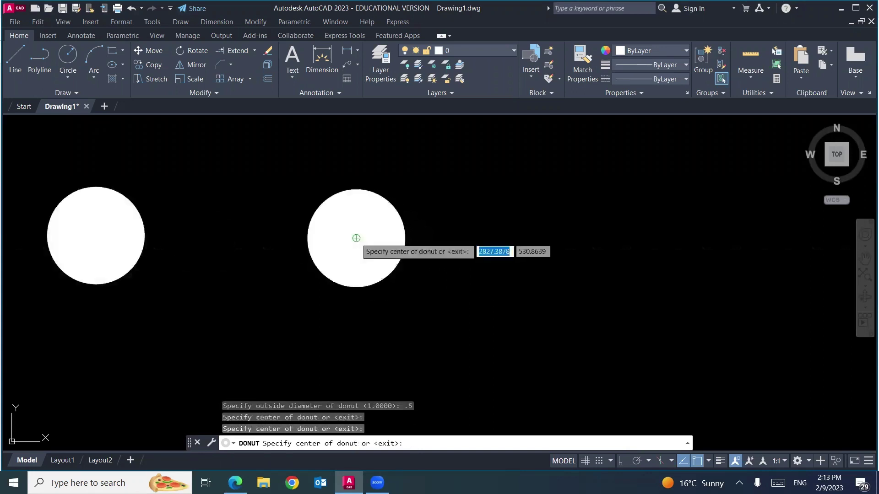
{"action": "left_click", "coordinate": [356, 238]}
{"action": "left_click", "coordinate": [516, 284]}
{"action": "left_click", "coordinate": [302, 357]}
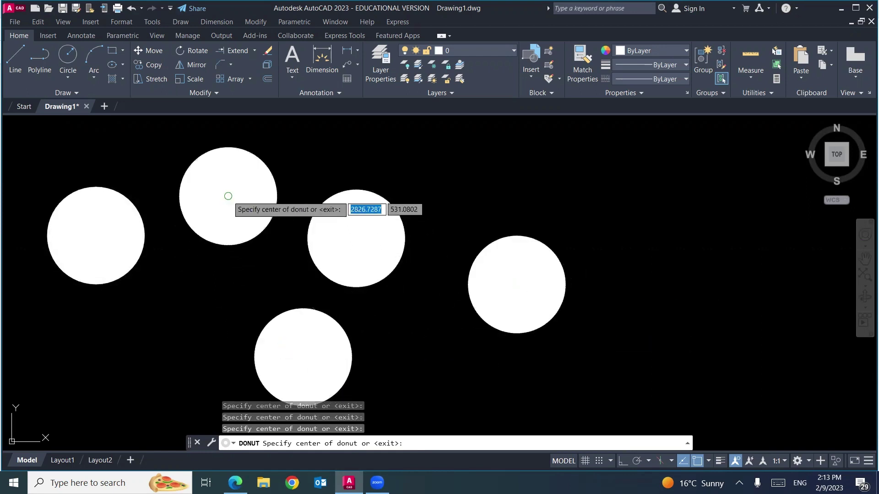
{"action": "left_click", "coordinate": [228, 196]}
{"action": "left_click", "coordinate": [522, 177]}
{"action": "left_click", "coordinate": [667, 211]}
{"action": "left_click", "coordinate": [665, 333]}
{"action": "scroll", "coordinate": [545, 277], "scroll_direction": "down", "scroll_amount": 8}
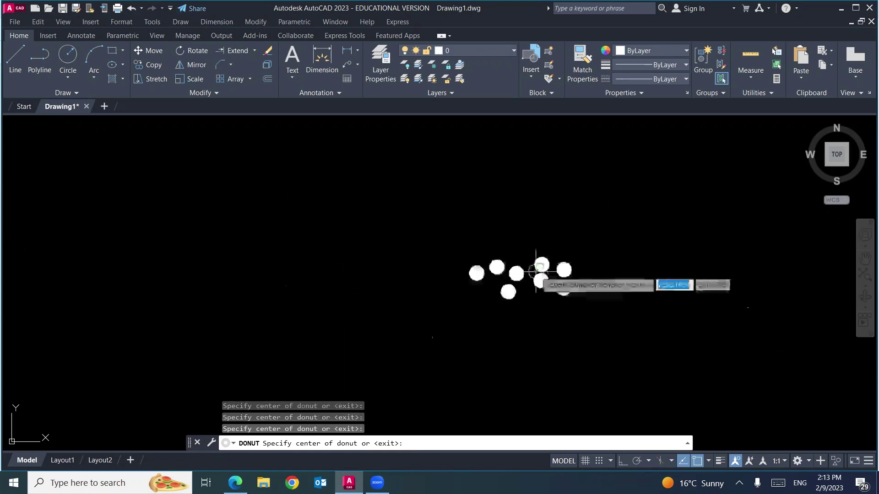
{"action": "middle_click_drag", "start_coordinate": [595, 314], "coordinate": [435, 314]}
{"action": "key", "text": "Escape"}
{"action": "key", "text": "Escape"}
{"action": "key", "text": "Escape"}
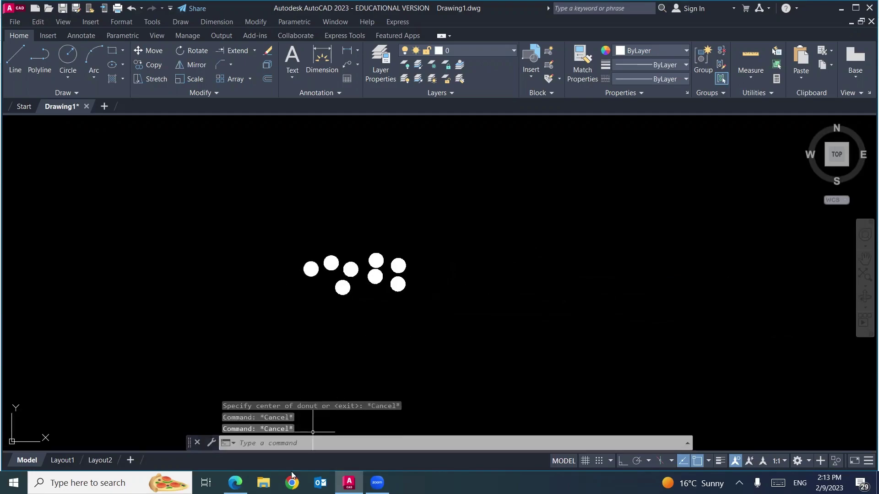
Step: Back in the lecture notes PDF, write a red note beside the solid donut example
{"action": "left_click", "coordinate": [235, 483]}
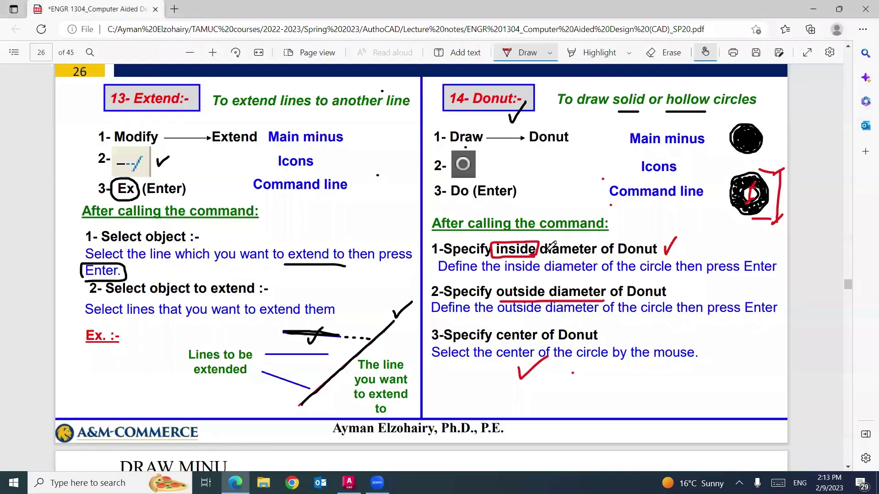
{"action": "left_click", "coordinate": [544, 238]}
{"action": "mouse_move", "coordinate": [764, 110]}
{"action": "left_mouse_down"}
{"action": "mouse_move", "coordinate": [761, 123]}
{"action": "mouse_move", "coordinate": [783, 125]}
{"action": "left_mouse_up"}
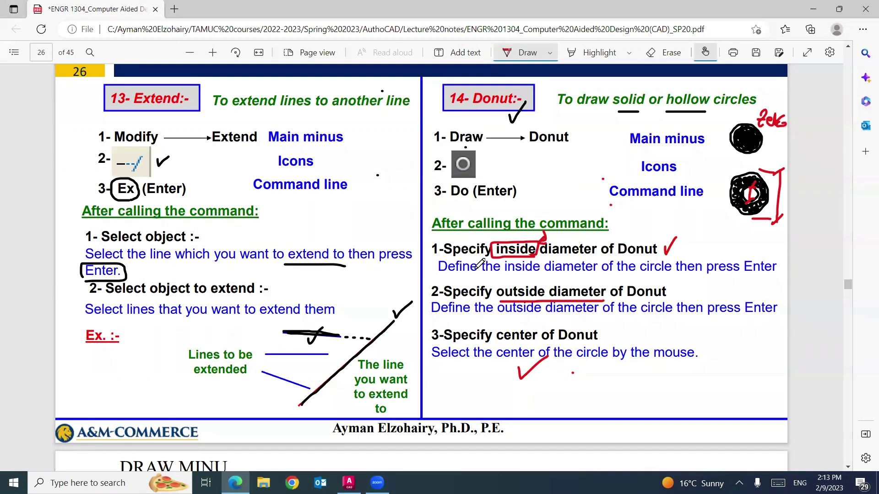
Step: Scroll down the notes toward the Array page
{"action": "scroll", "coordinate": [478, 259], "scroll_direction": "down", "scroll_amount": 1}
{"action": "scroll", "coordinate": [479, 258], "scroll_direction": "down", "scroll_amount": 6}
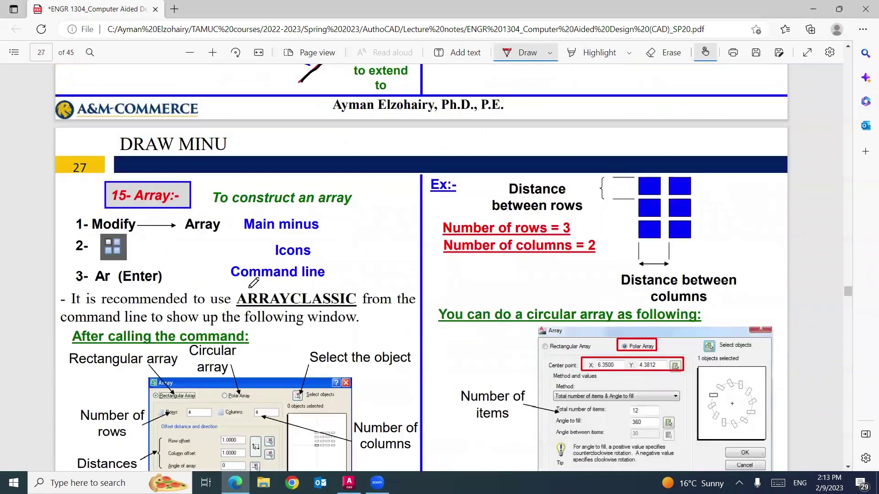
{"action": "scroll", "coordinate": [262, 285], "scroll_direction": "down", "scroll_amount": 8}
Step: Draw a red tick beside the EXERCISE-10 drawings on page 28
{"action": "mouse_move", "coordinate": [103, 352]}
{"action": "left_mouse_down"}
{"action": "mouse_move", "coordinate": [104, 368]}
{"action": "mouse_move", "coordinate": [132, 344]}
{"action": "left_mouse_up"}
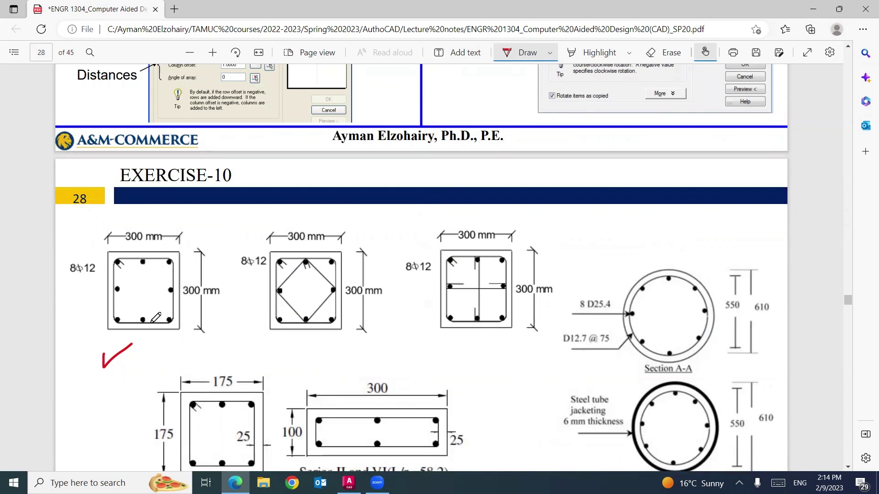
Step: Draw a red tick under the first column's bottom bars and write '20-30 mm' beside it
{"action": "mouse_move", "coordinate": [156, 319]}
{"action": "left_mouse_down"}
{"action": "mouse_move", "coordinate": [156, 338]}
{"action": "mouse_move", "coordinate": [160, 327]}
{"action": "left_mouse_up"}
{"action": "mouse_move", "coordinate": [162, 340]}
{"action": "left_mouse_down"}
{"action": "mouse_move", "coordinate": [192, 351]}
{"action": "mouse_move", "coordinate": [203, 341]}
{"action": "left_mouse_up"}
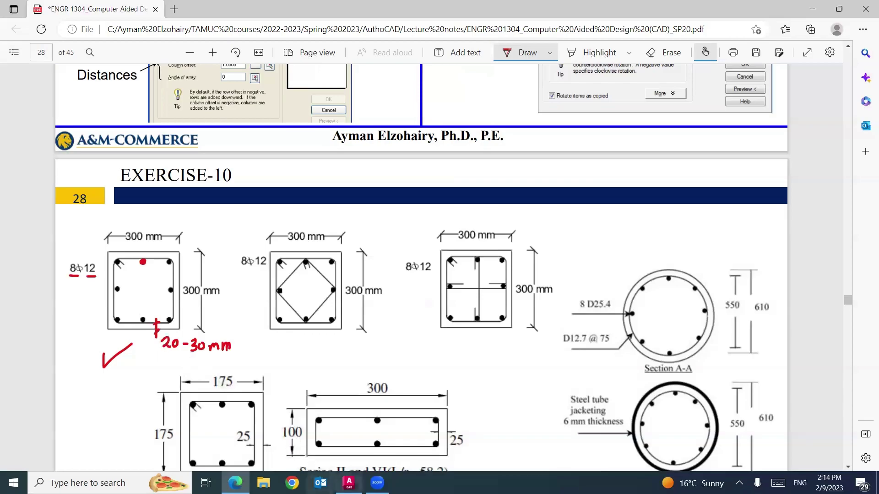
Step: In AutoCAD, erase all eight old circles with a crossing window
{"action": "left_click", "coordinate": [349, 482]}
{"action": "left_click", "coordinate": [439, 214]}
{"action": "left_click", "coordinate": [240, 383]}
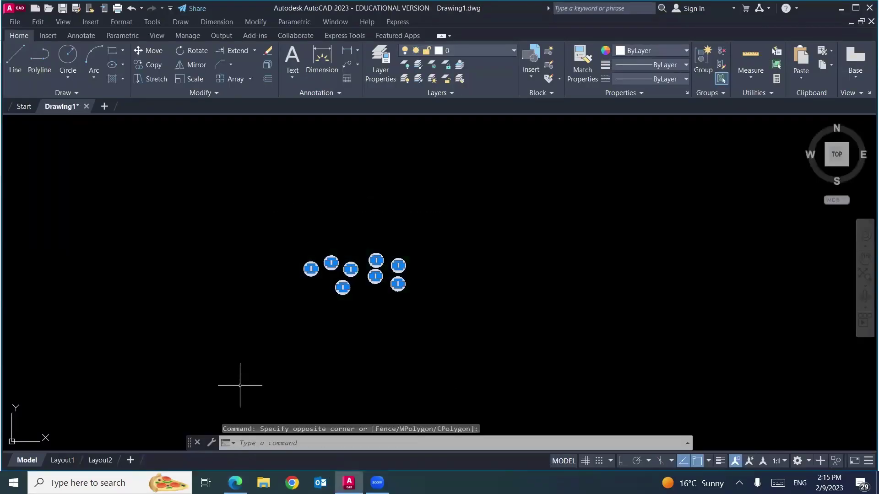
{"action": "key", "text": "Delete"}
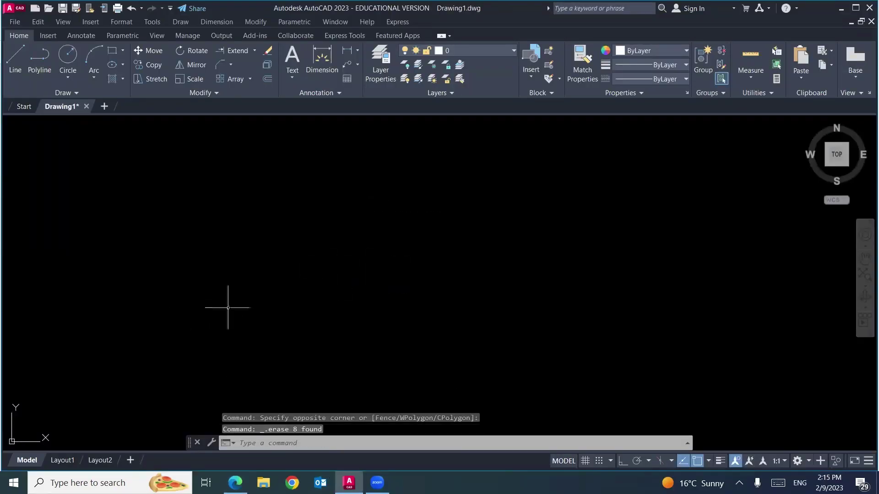
{"action": "type", "text": "rec"}
{"action": "key", "text": "Return"}
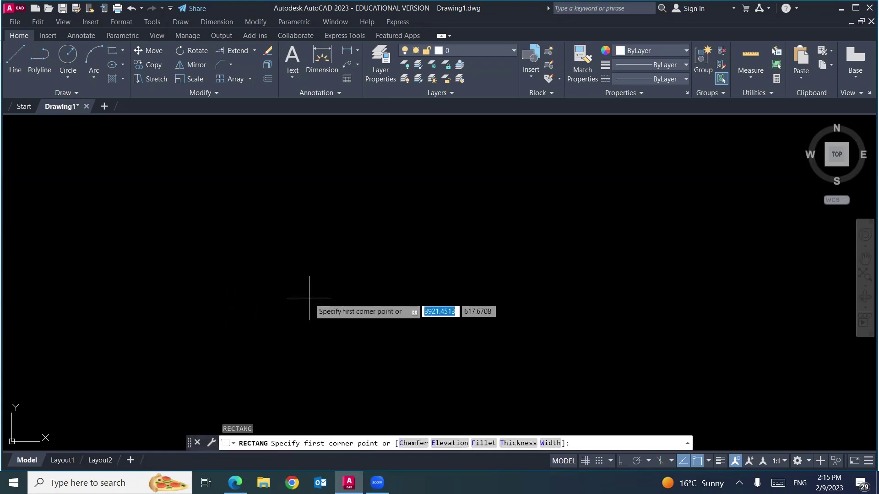
{"action": "key", "text": "Escape"}
{"action": "key", "text": "Escape"}
{"action": "key", "text": "Escape"}
{"action": "left_click", "coordinate": [113, 54]}
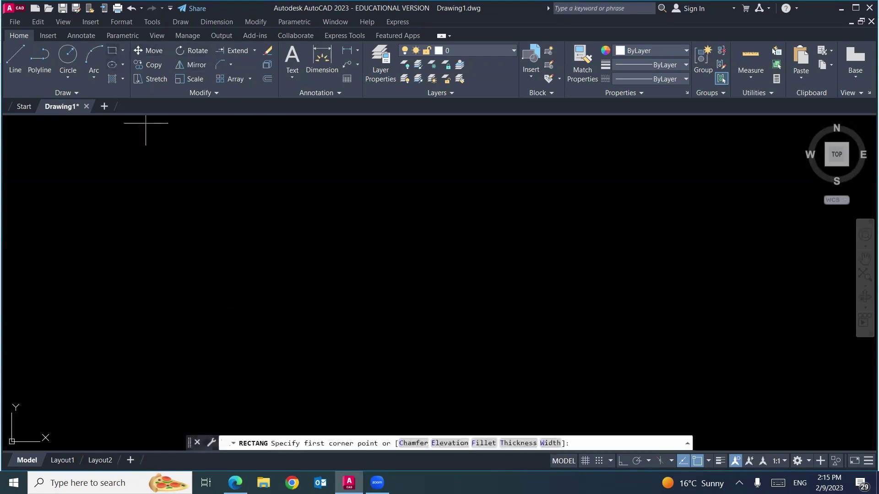
{"action": "left_click", "coordinate": [247, 364]}
{"action": "type", "text": "@300,300"}
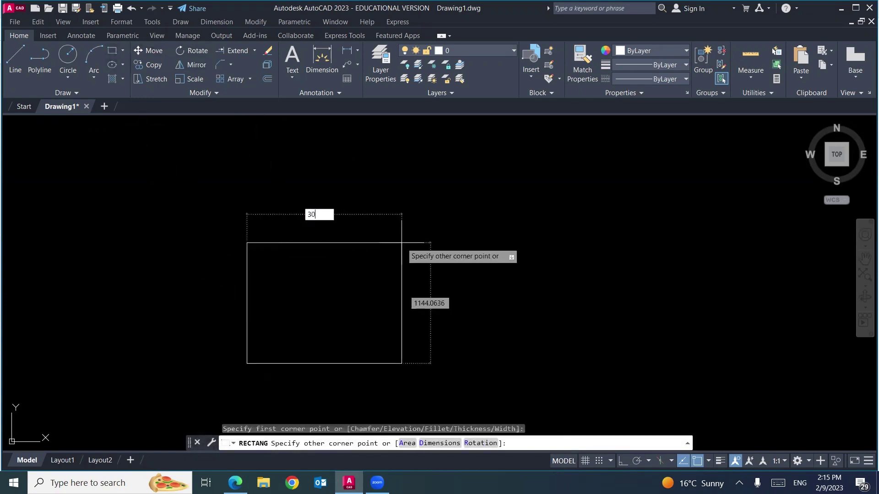
{"action": "key", "text": "Return"}
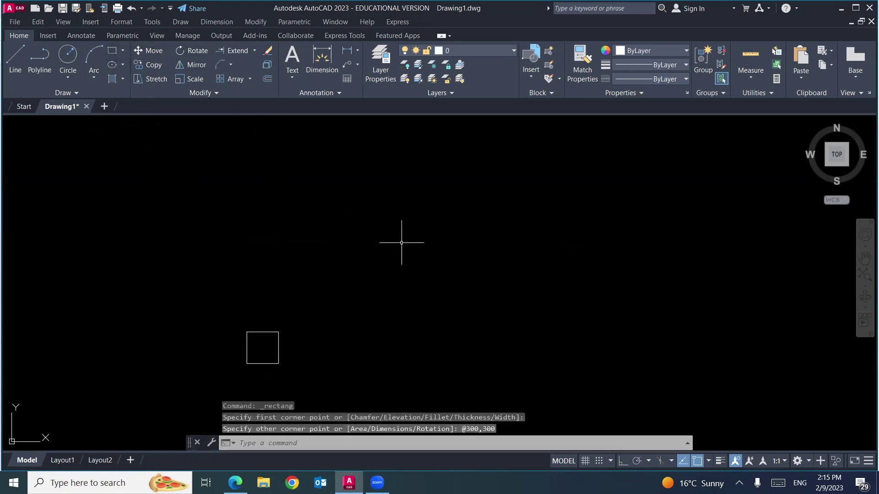
{"action": "scroll", "coordinate": [261, 363], "scroll_direction": "up", "scroll_amount": 6}
{"action": "middle_click_drag", "start_coordinate": [251, 263], "coordinate": [291, 309]}
Step: Offset the square 25 inward to make the inner copy, then return to the lecture PDF
{"action": "type", "text": "o"}
{"action": "key", "text": "Return"}
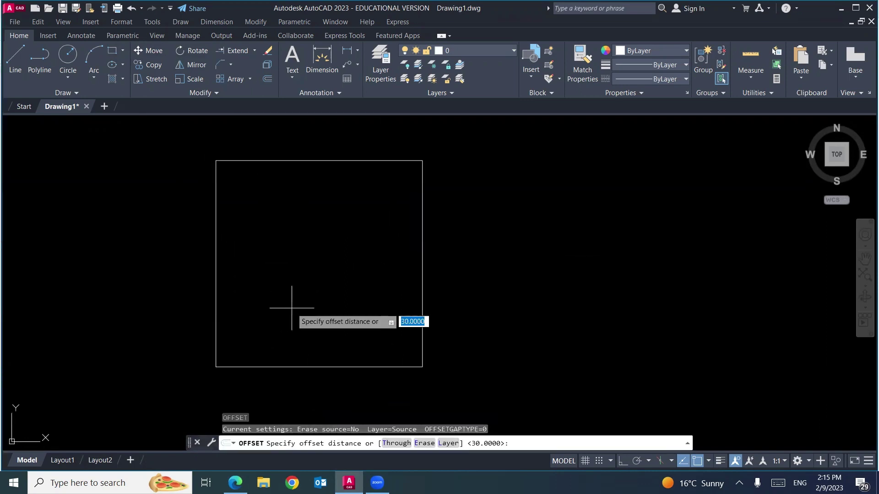
{"action": "type", "text": "25"}
{"action": "key", "text": "Return"}
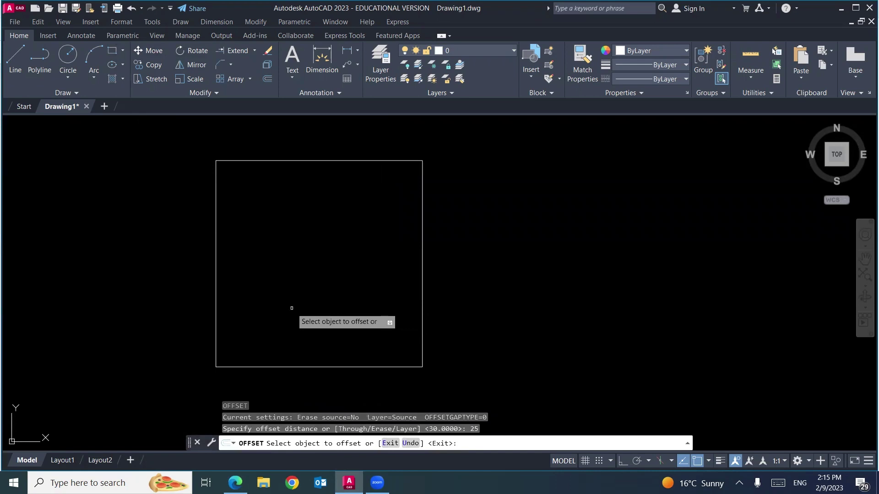
{"action": "left_click", "coordinate": [421, 296]}
{"action": "left_click", "coordinate": [375, 310]}
{"action": "key", "text": "Escape"}
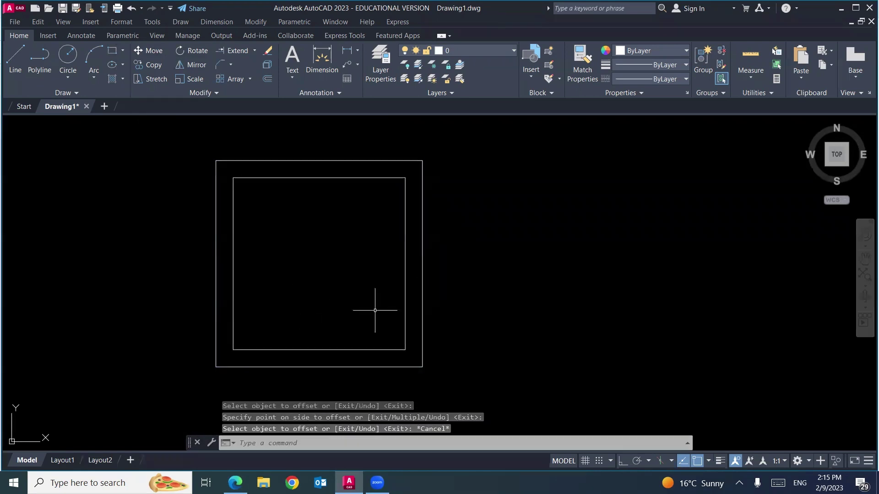
{"action": "key", "text": "Escape"}
{"action": "key", "text": "Escape"}
{"action": "left_click", "coordinate": [235, 483]}
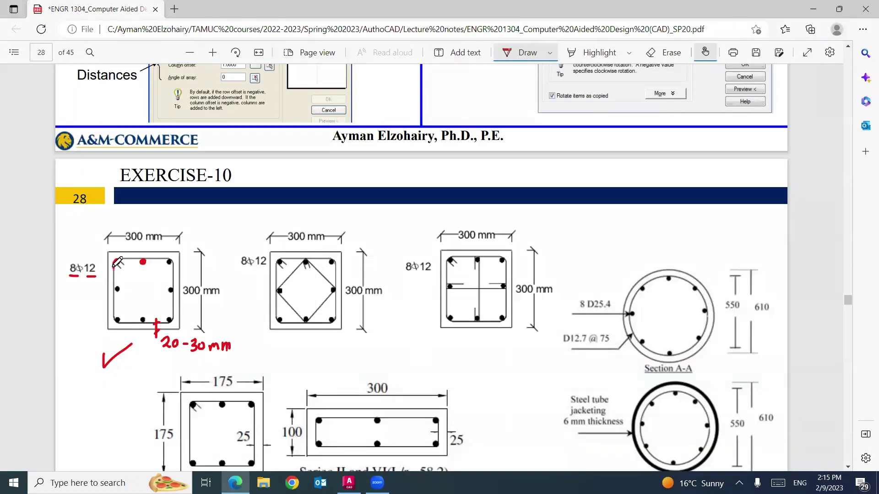
Step: Annotate the first column in red with an R=6 bend note and a circled 12, then return to AutoCAD
{"action": "left_click_drag", "start_coordinate": [70, 307], "coordinate": [69, 317]}
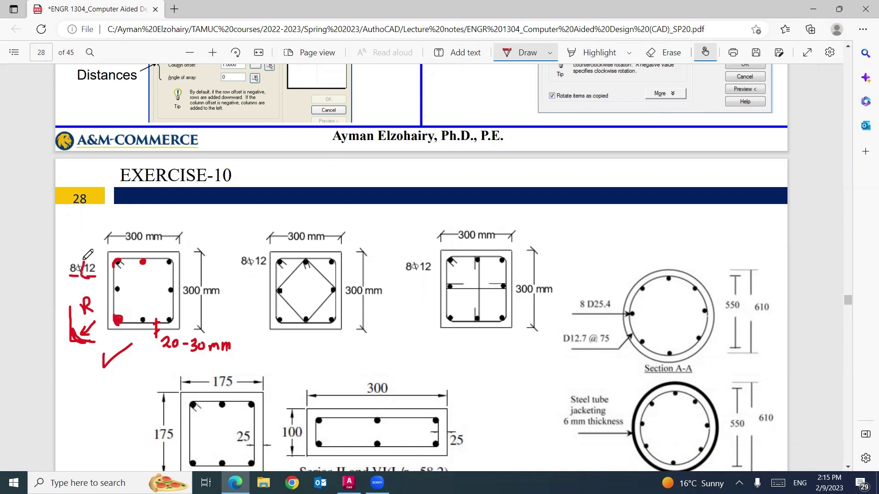
{"action": "left_click_drag", "start_coordinate": [95, 273], "coordinate": [100, 265]}
{"action": "left_click", "coordinate": [349, 483]}
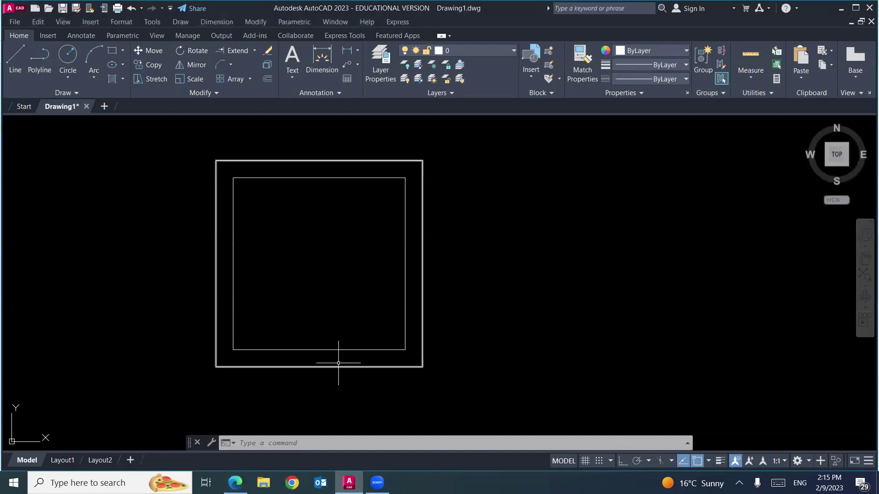
Step: Fillet the inner square's bottom-right corner with radius 6
{"action": "left_click", "coordinate": [232, 67]}
{"action": "left_click", "coordinate": [240, 83]}
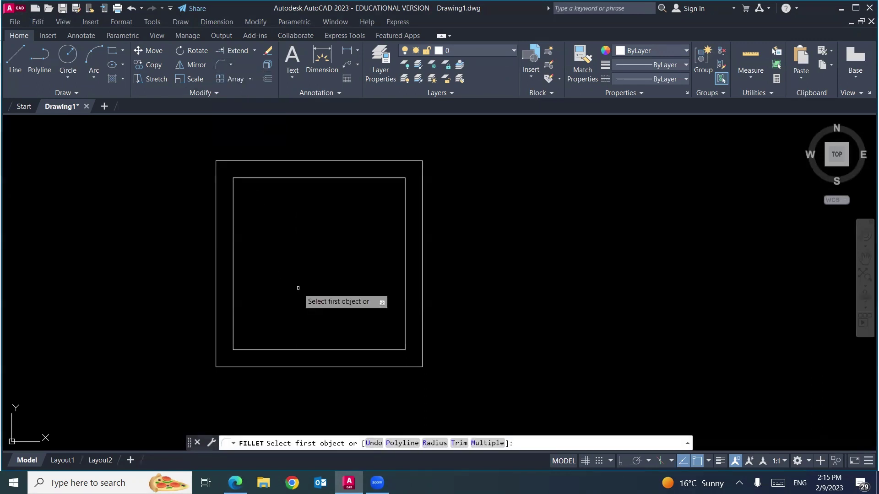
{"action": "left_click", "coordinate": [433, 443]}
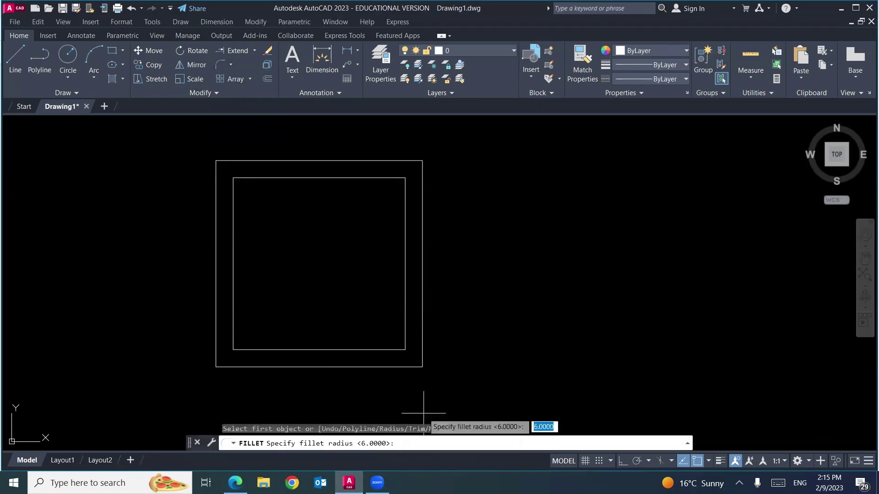
{"action": "type", "text": "6"}
{"action": "key", "text": "Return"}
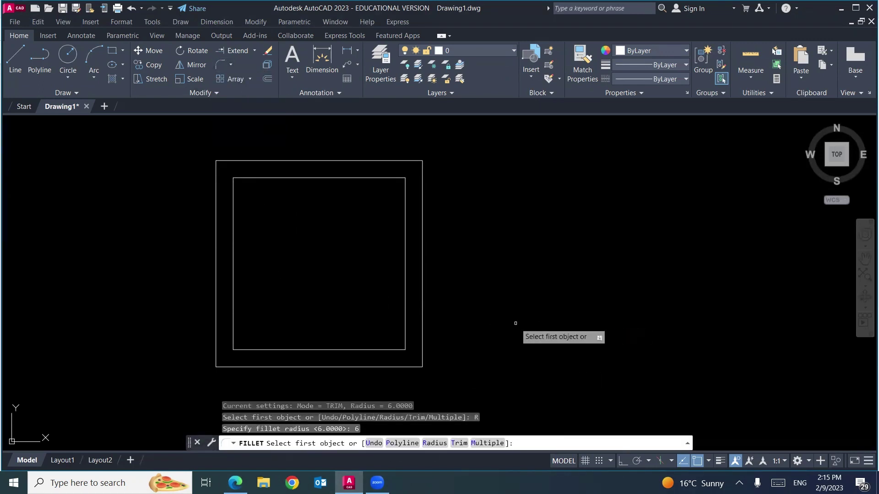
{"action": "left_click", "coordinate": [405, 332]}
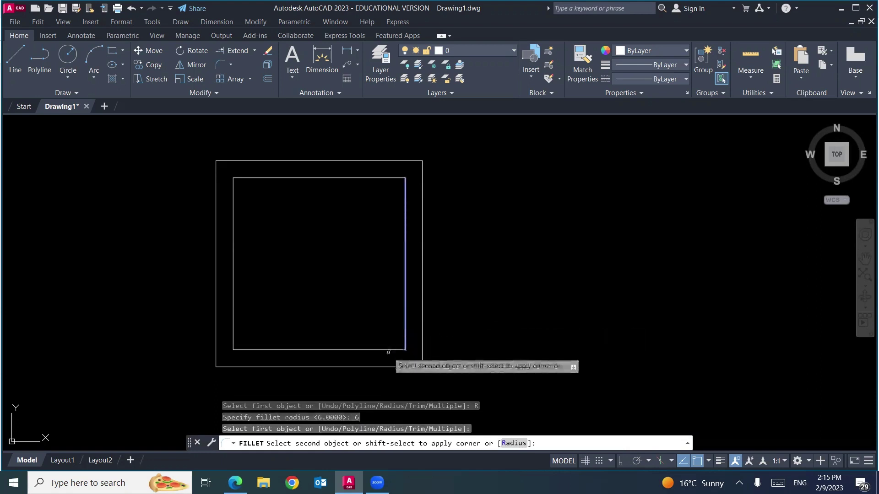
{"action": "left_click", "coordinate": [389, 350]}
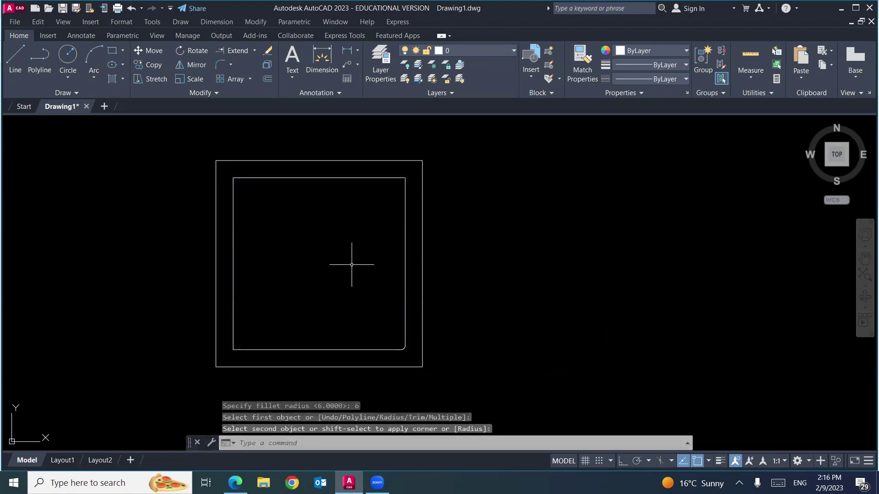
Step: Round the inner square's top-right, top-left and bottom-left corners with the same radius-6 fillet
{"action": "key", "text": "Return"}
{"action": "left_click", "coordinate": [406, 195]}
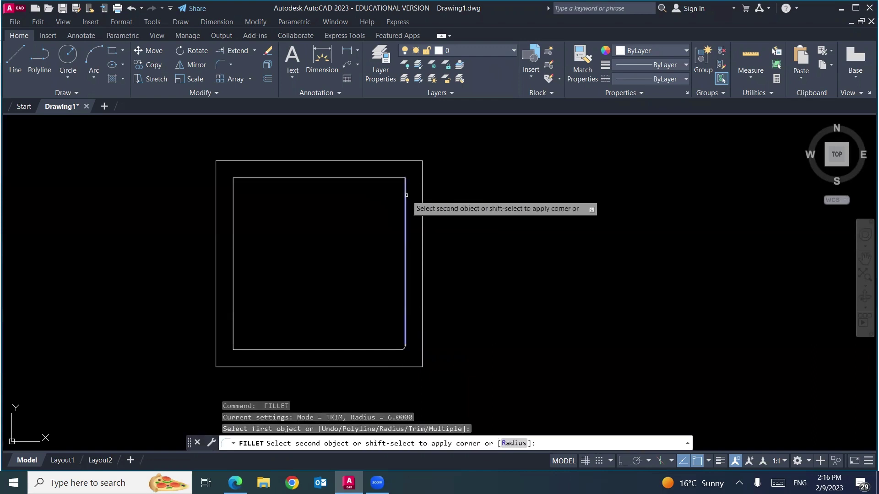
{"action": "left_click", "coordinate": [394, 179]}
{"action": "key", "text": "Return"}
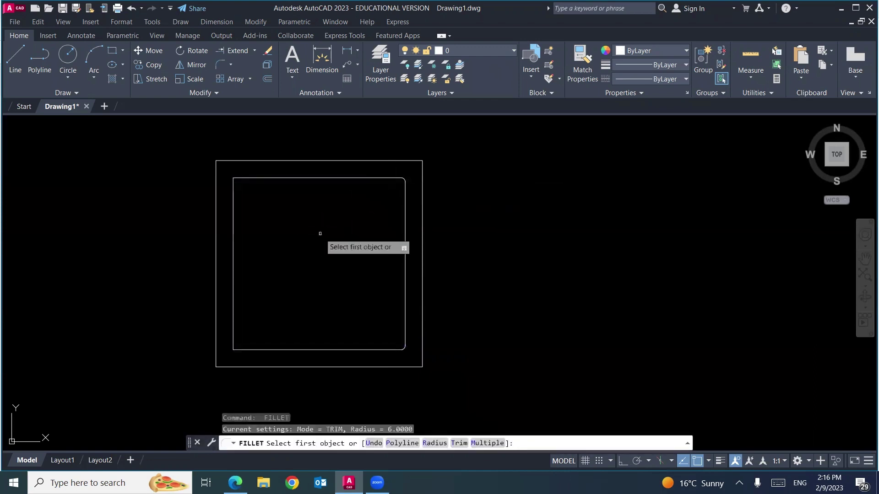
{"action": "left_click", "coordinate": [253, 178]}
{"action": "left_click", "coordinate": [233, 192]}
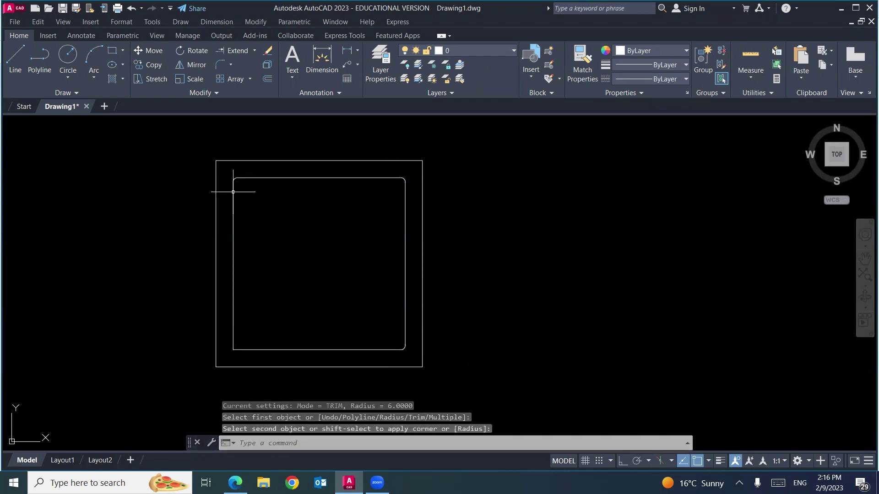
{"action": "key", "text": "Return"}
{"action": "left_click", "coordinate": [235, 338]}
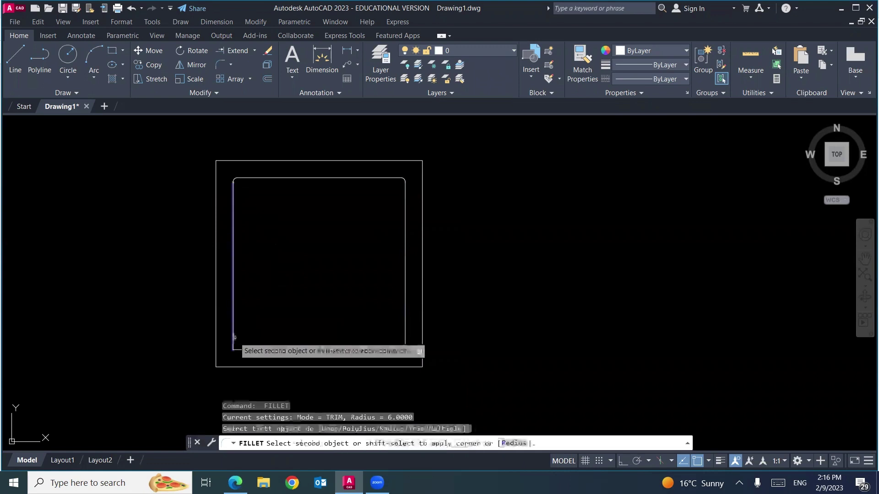
{"action": "left_click", "coordinate": [245, 350]}
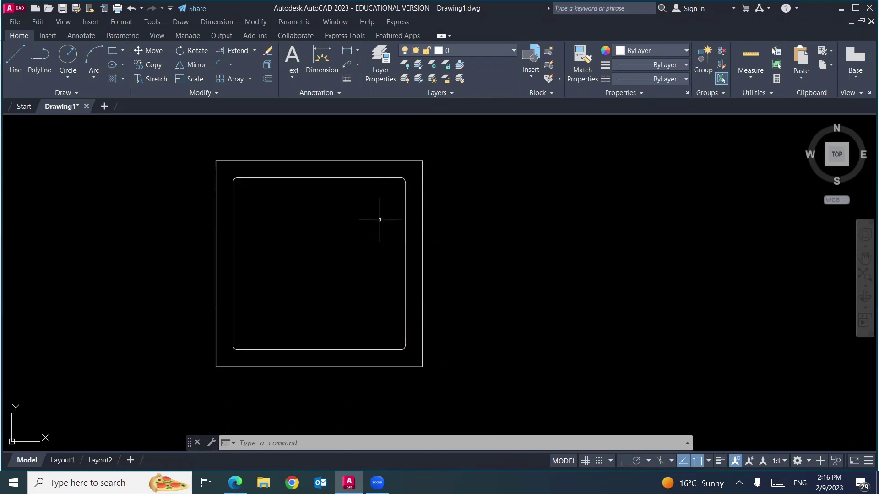
Step: Start DONUT with inside diameter 0 and outside diameter 12
{"action": "type", "text": "di"}
{"action": "key", "text": "Escape"}
{"action": "type", "text": "do"}
{"action": "key", "text": "Return"}
{"action": "type", "text": "0"}
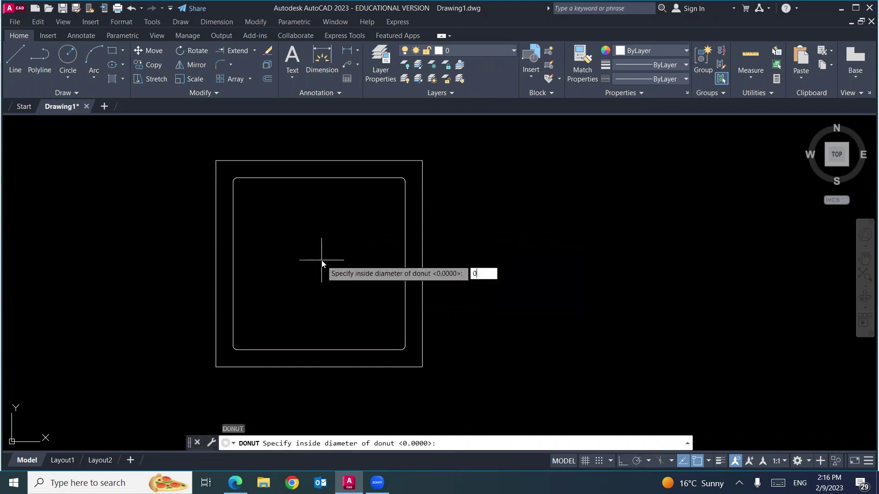
{"action": "key", "text": "Return"}
{"action": "type", "text": "12"}
{"action": "key", "text": "Return"}
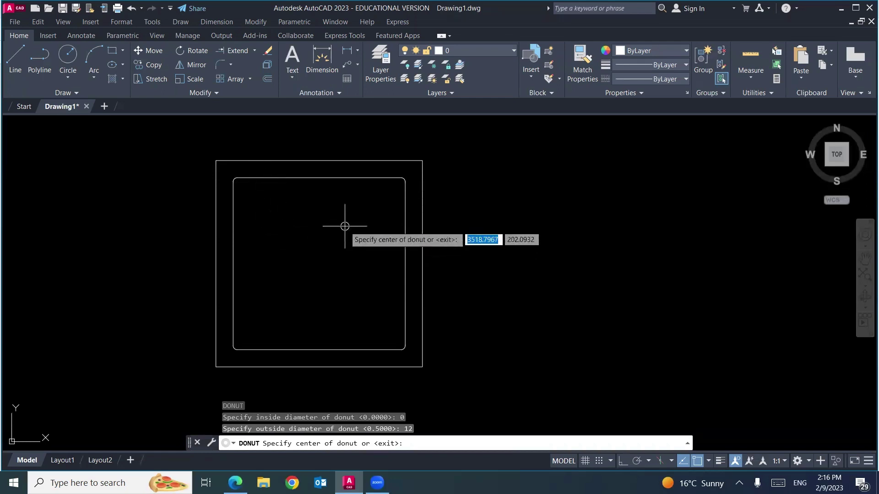
Step: Place the solid 12-unit dot at the inner square's top-left corner
{"action": "scroll", "coordinate": [236, 179], "scroll_direction": "up", "scroll_amount": 6}
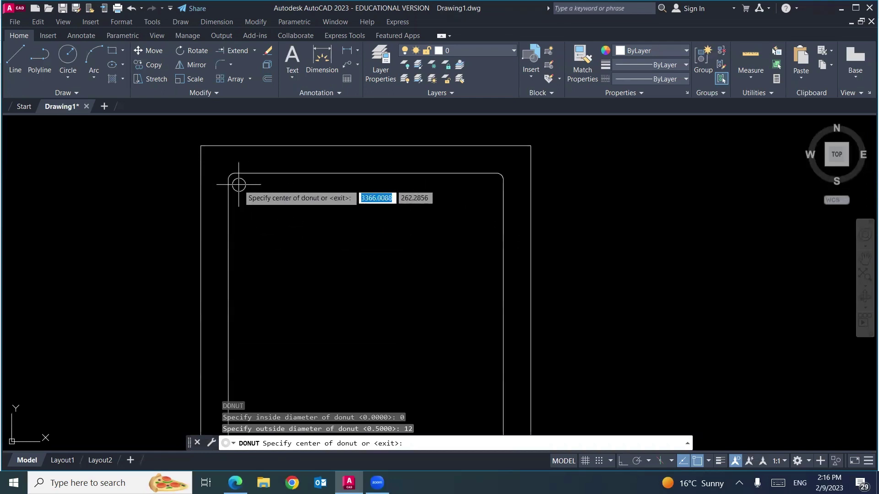
{"action": "scroll", "coordinate": [234, 178], "scroll_direction": "up", "scroll_amount": 4}
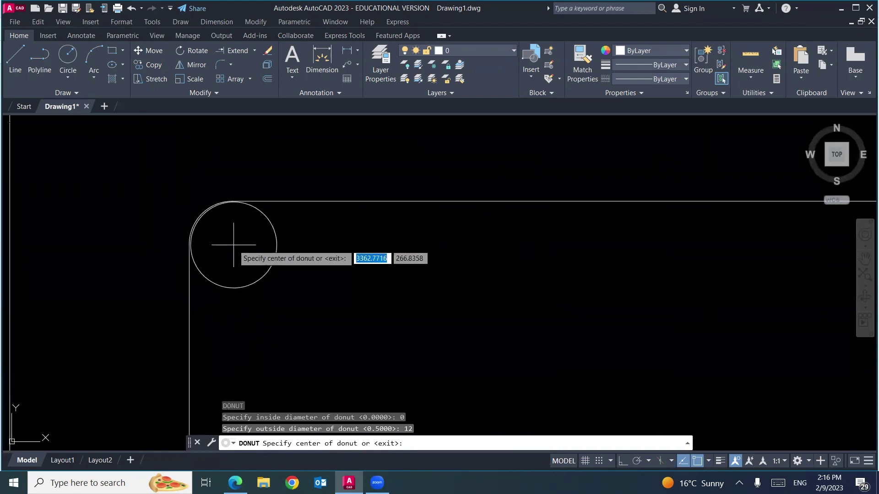
{"action": "left_click", "coordinate": [232, 244]}
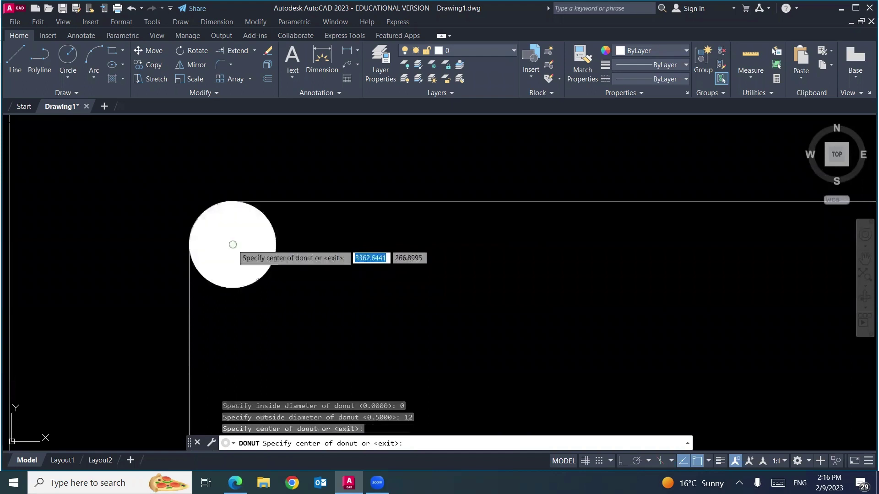
{"action": "key", "text": "Escape"}
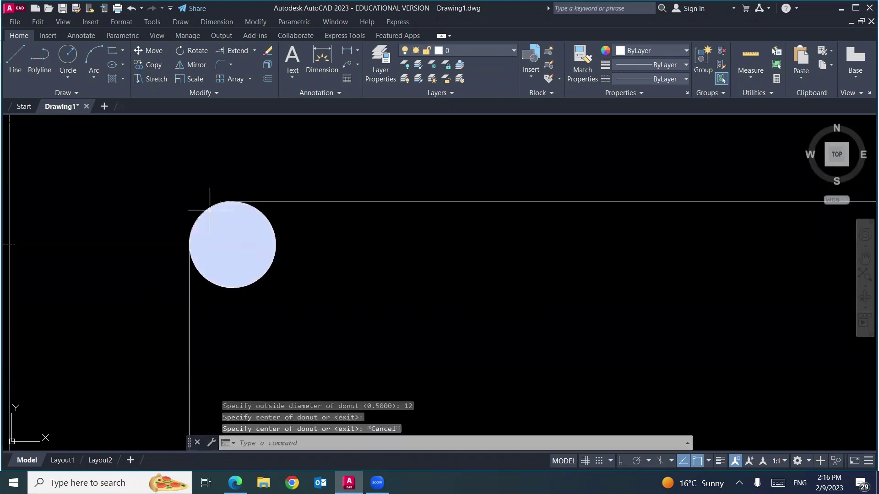
{"action": "scroll", "coordinate": [202, 198], "scroll_direction": "down", "scroll_amount": 10}
{"action": "scroll", "coordinate": [202, 213], "scroll_direction": "up", "scroll_amount": 2}
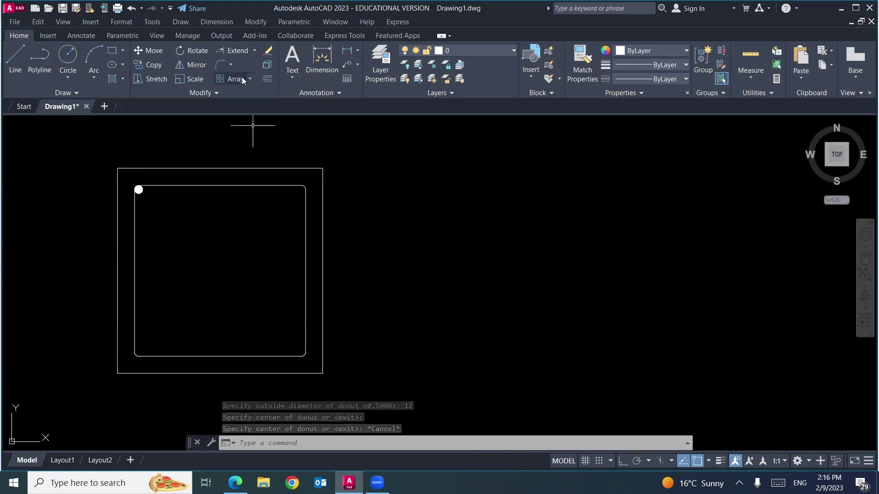
Step: Begin copying the top-left corner donut from its centre, with Ortho mode on
{"action": "left_click", "coordinate": [146, 64]}
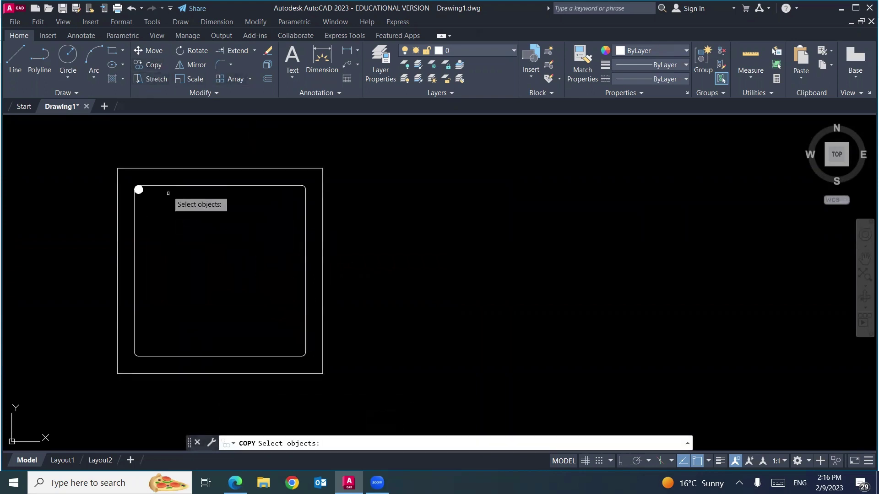
{"action": "left_click", "coordinate": [138, 190]}
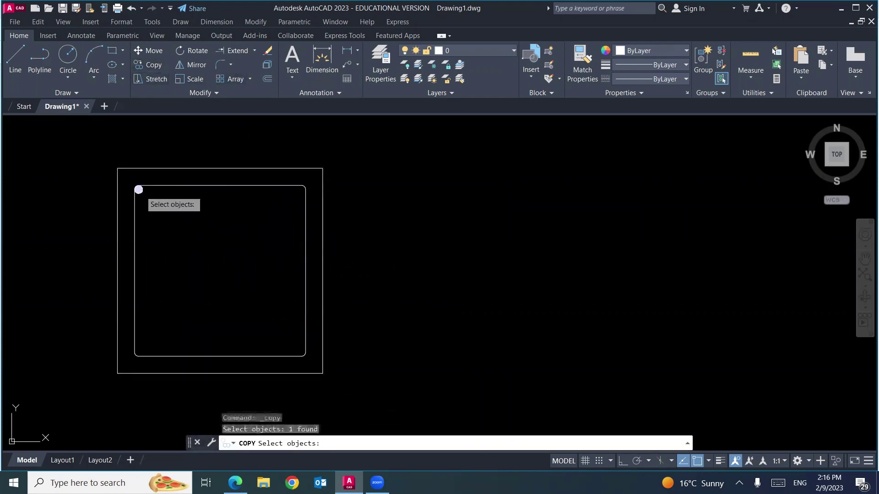
{"action": "key", "text": "Return"}
{"action": "scroll", "coordinate": [137, 189], "scroll_direction": "up", "scroll_amount": 4}
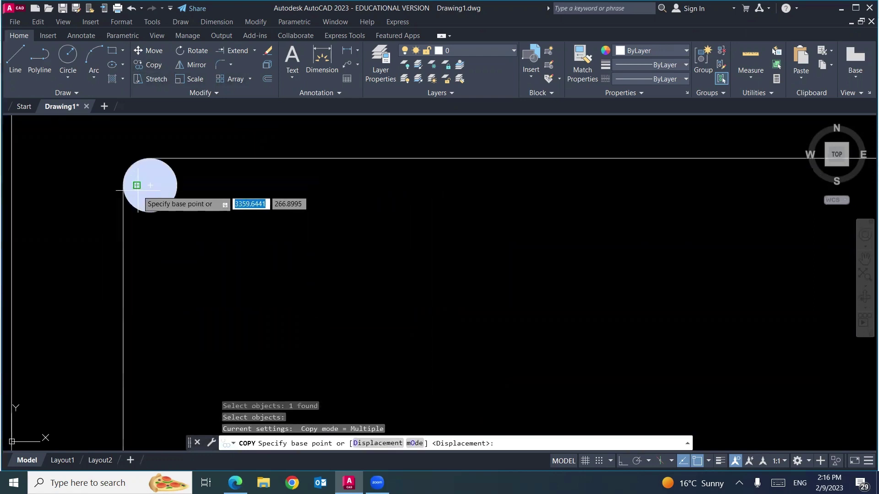
{"action": "left_click", "coordinate": [151, 185]}
{"action": "scroll", "coordinate": [150, 187], "scroll_direction": "down", "scroll_amount": 4}
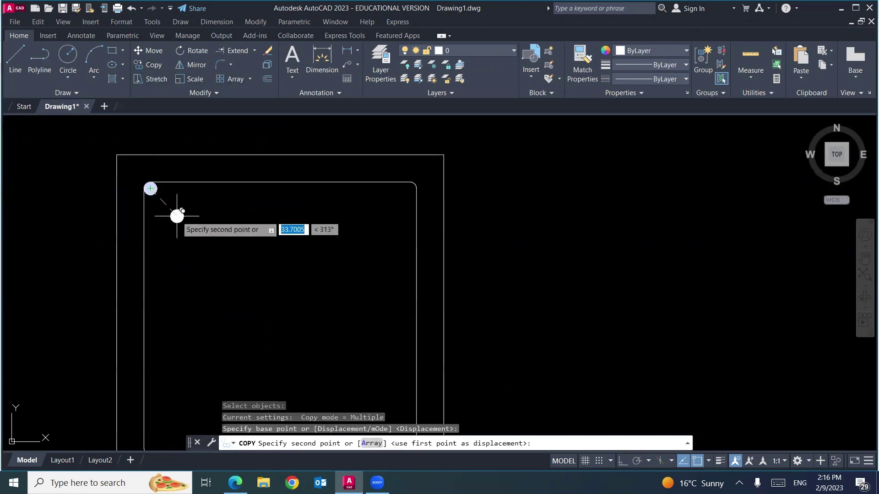
{"action": "left_click", "coordinate": [622, 462]}
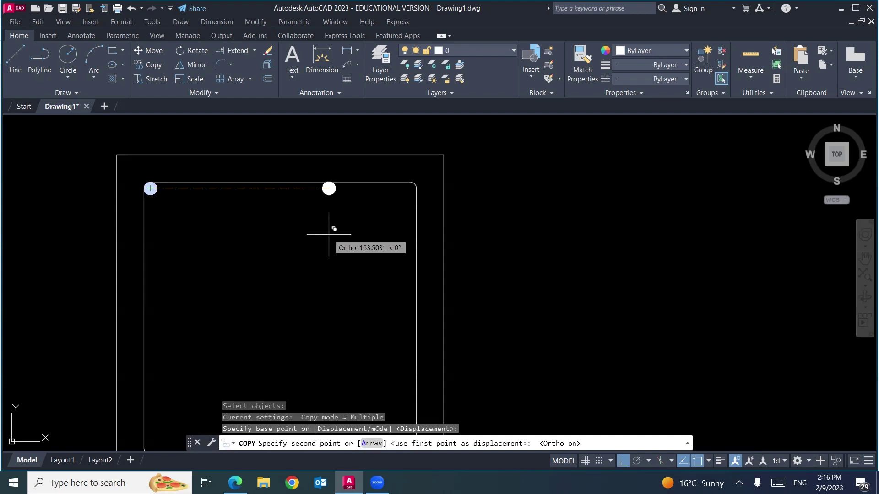
Step: Place donut copies at the inner square's top-right corner and top-edge midpoint
{"action": "scroll", "coordinate": [400, 183], "scroll_direction": "up", "scroll_amount": 5}
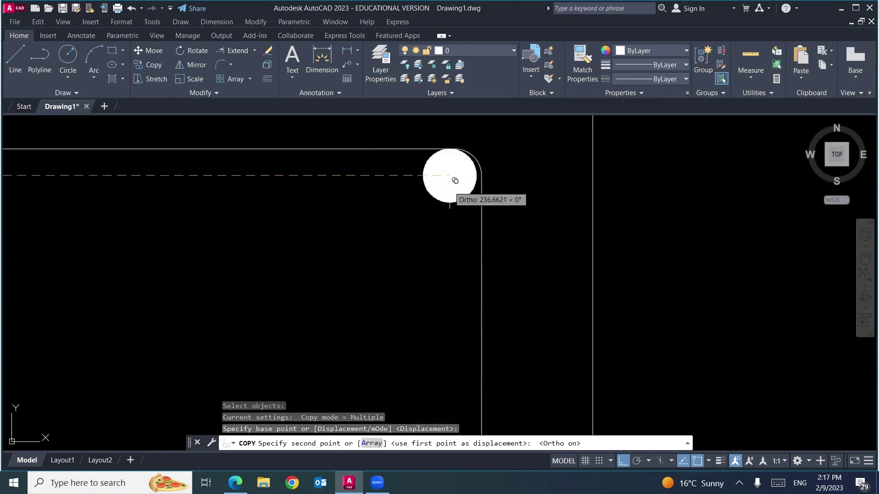
{"action": "scroll", "coordinate": [455, 181], "scroll_direction": "up", "scroll_amount": 2}
{"action": "middle_click_drag", "start_coordinate": [458, 181], "coordinate": [434, 253]}
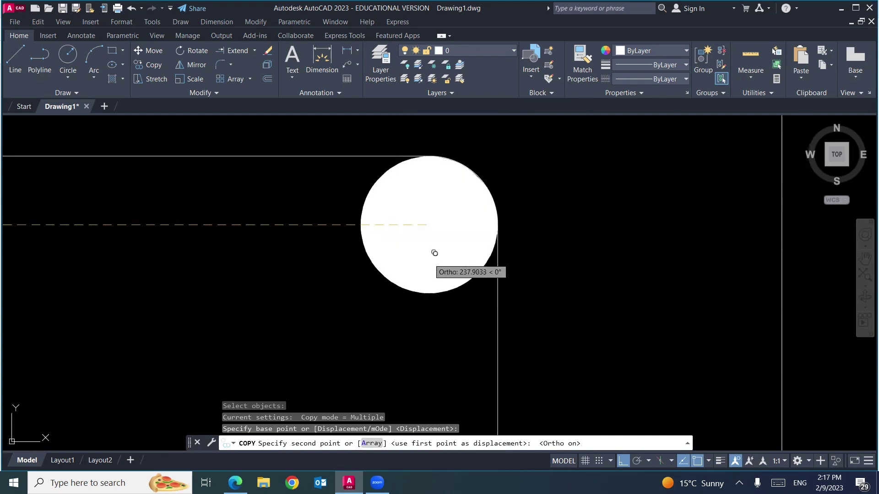
{"action": "left_click", "coordinate": [435, 253]}
{"action": "scroll", "coordinate": [494, 238], "scroll_direction": "down", "scroll_amount": 7}
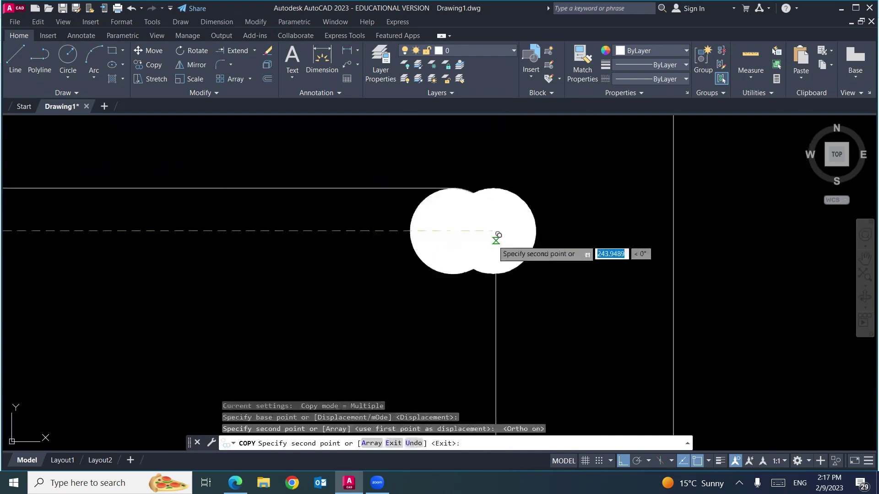
{"action": "scroll", "coordinate": [275, 232], "scroll_direction": "up", "scroll_amount": 8}
{"action": "left_click", "coordinate": [280, 231]}
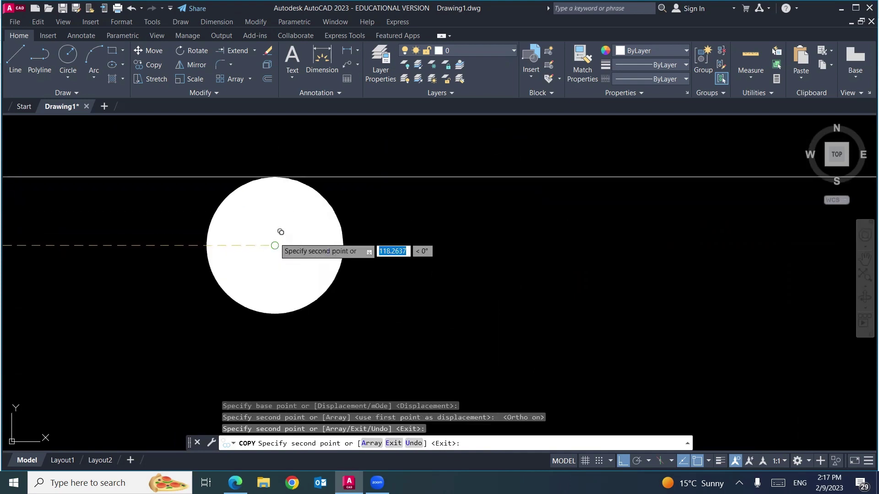
{"action": "scroll", "coordinate": [280, 232], "scroll_direction": "down", "scroll_amount": 8}
{"action": "key", "text": "Escape"}
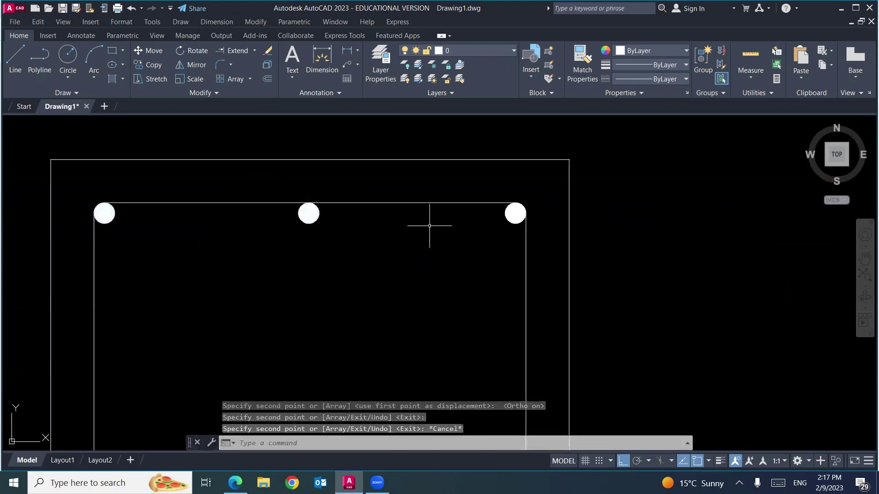
{"action": "scroll", "coordinate": [432, 256], "scroll_direction": "down", "scroll_amount": 4}
{"action": "middle_click_drag", "start_coordinate": [435, 289], "coordinate": [386, 249]}
Step: Start COPY again and select the three top donuts
{"action": "type", "text": "c"}
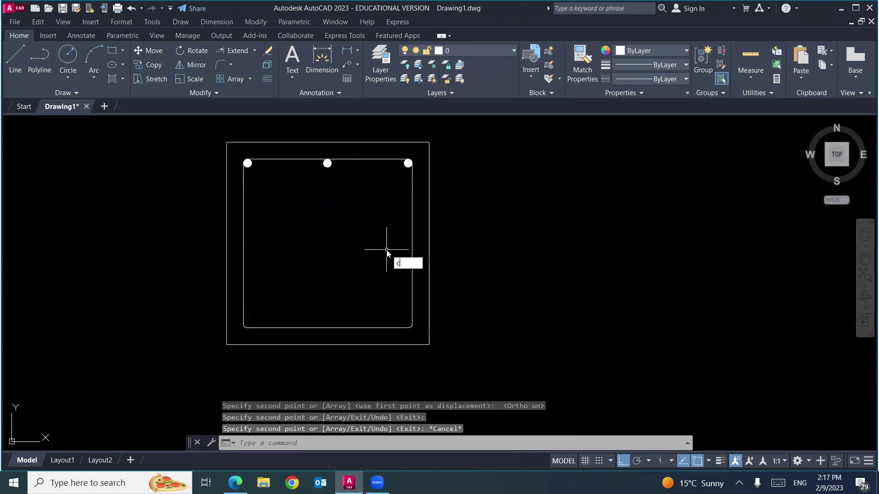
{"action": "type", "text": "o"}
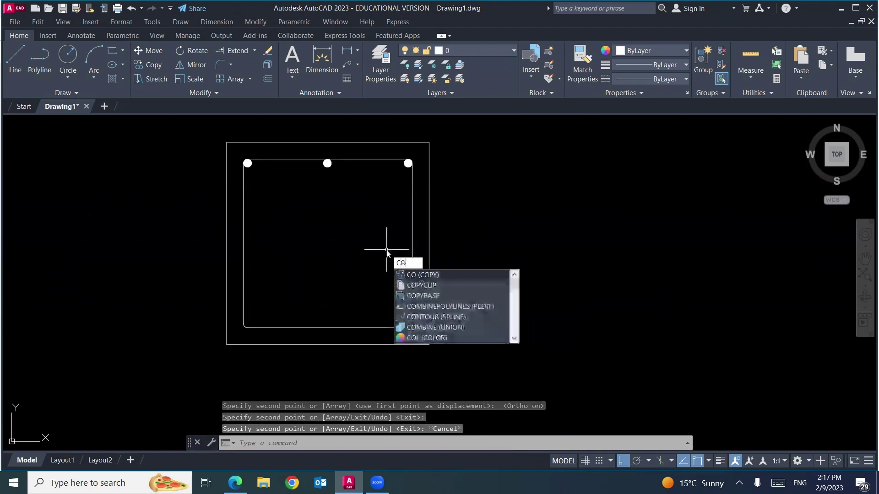
{"action": "key", "text": "Return"}
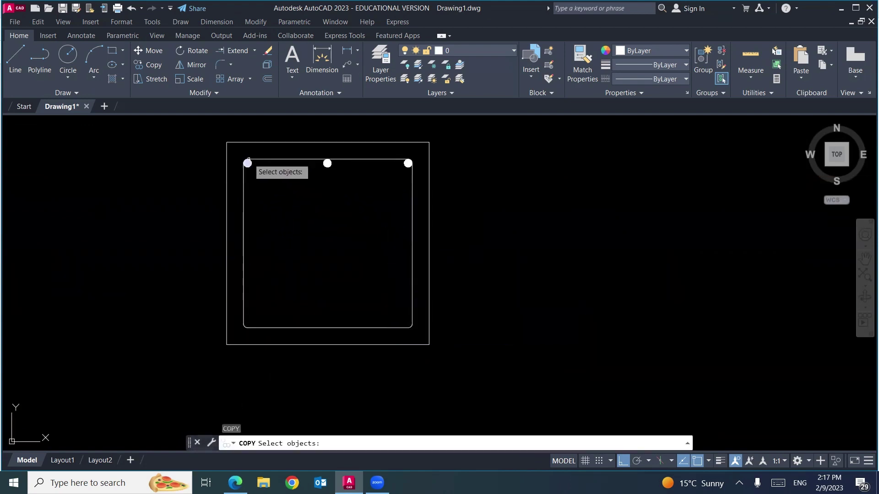
{"action": "left_click", "coordinate": [247, 163]}
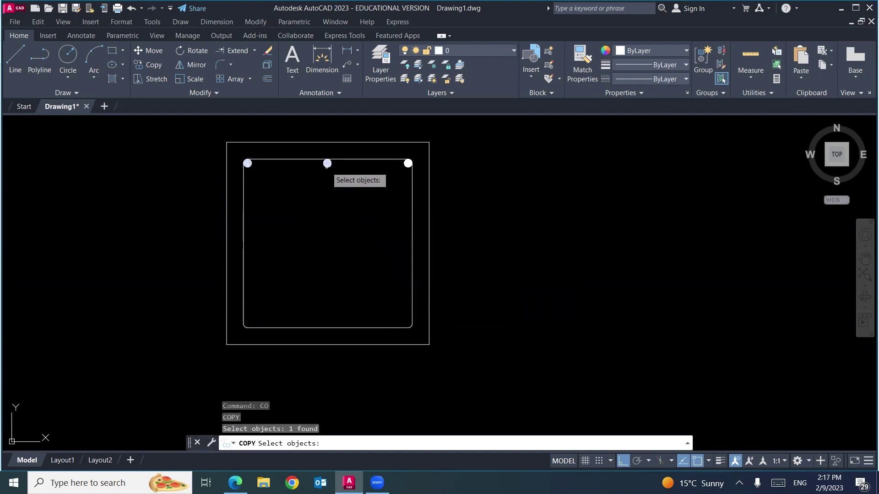
{"action": "left_click", "coordinate": [327, 164]}
{"action": "left_click", "coordinate": [408, 165]}
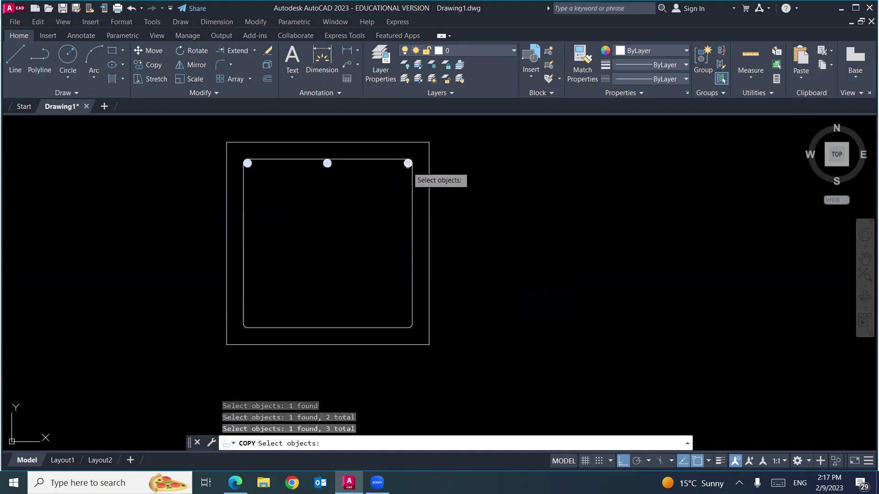
{"action": "key", "text": "Return"}
Step: Copy the three top donuts straight down onto the square's bottom edge
{"action": "scroll", "coordinate": [323, 161], "scroll_direction": "up", "scroll_amount": 4}
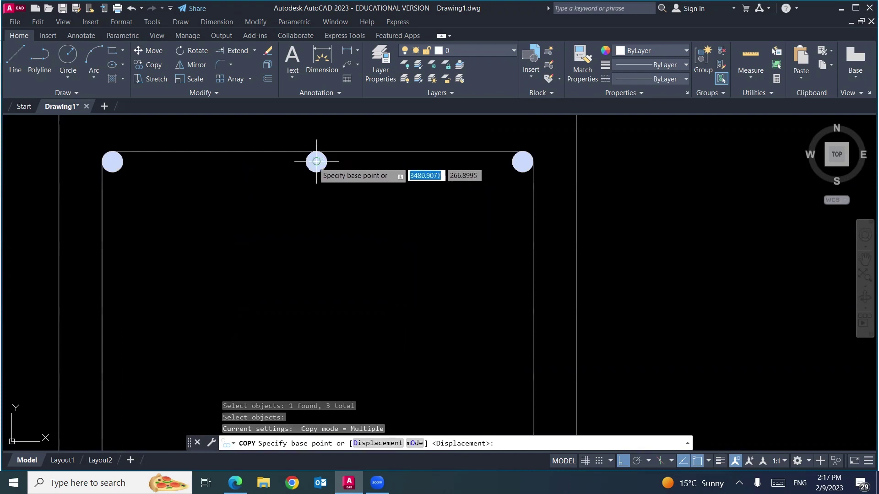
{"action": "left_click", "coordinate": [112, 162]}
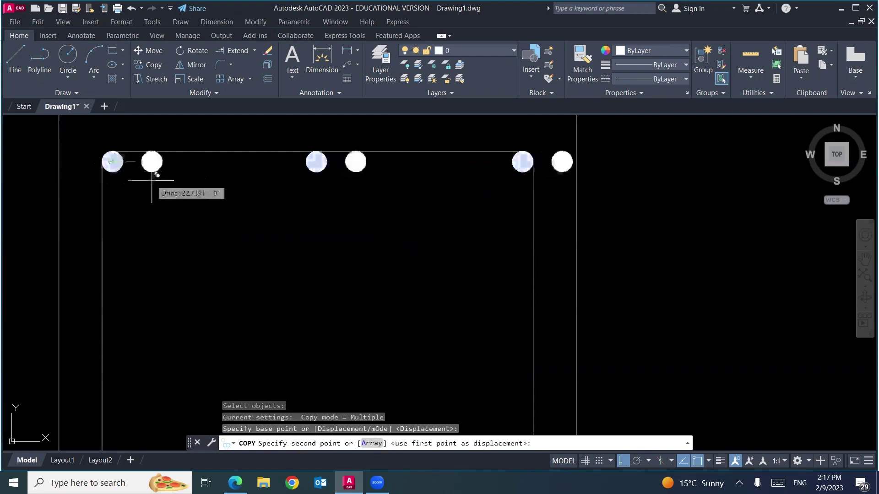
{"action": "scroll", "coordinate": [152, 161], "scroll_direction": "down", "scroll_amount": 5}
{"action": "scroll", "coordinate": [144, 276], "scroll_direction": "up", "scroll_amount": 3}
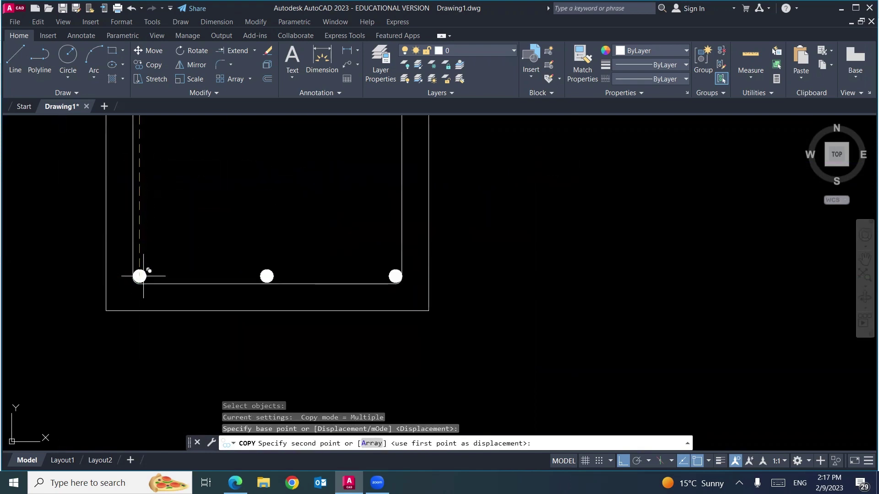
{"action": "scroll", "coordinate": [143, 276], "scroll_direction": "up", "scroll_amount": 6}
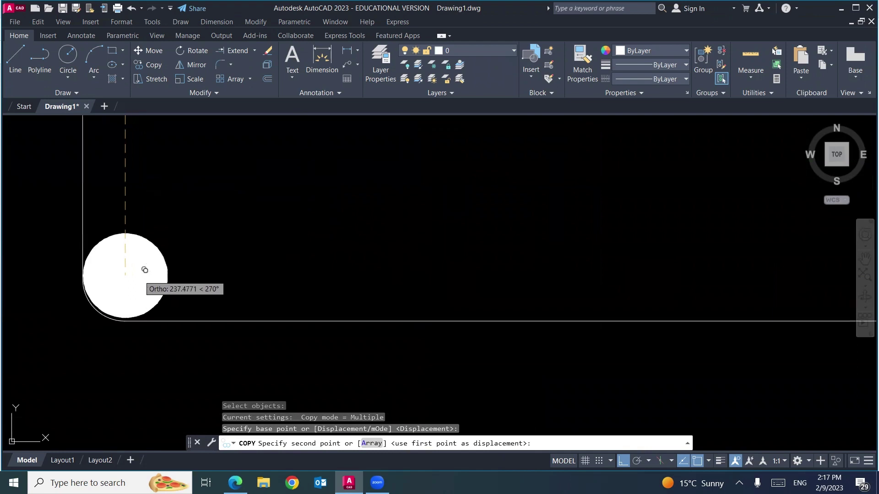
{"action": "scroll", "coordinate": [145, 270], "scroll_direction": "up", "scroll_amount": 2}
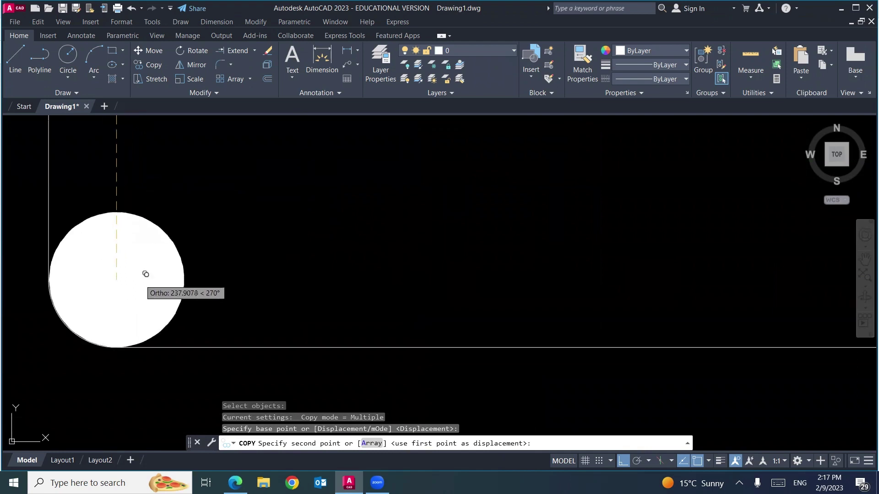
{"action": "left_click", "coordinate": [145, 273]}
{"action": "key", "text": "Escape"}
{"action": "scroll", "coordinate": [146, 274], "scroll_direction": "down", "scroll_amount": 8}
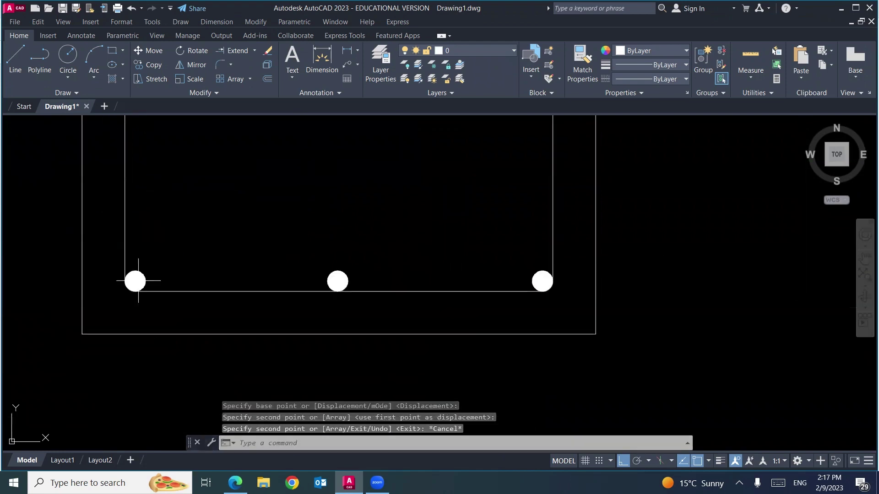
{"action": "scroll", "coordinate": [477, 343], "scroll_direction": "down", "scroll_amount": 4}
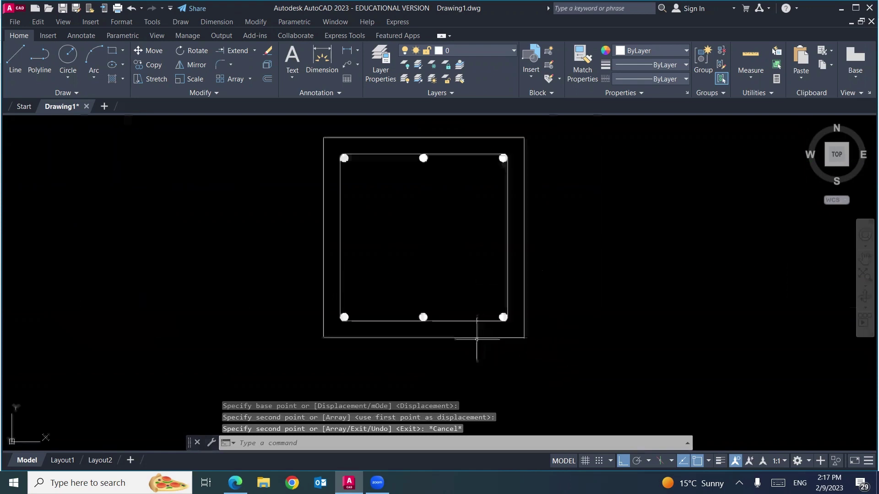
Step: Copy the two bottom corner donuts up the square's sides as side bars
{"action": "middle_click_drag", "start_coordinate": [482, 291], "coordinate": [419, 291]}
{"action": "type", "text": "co"}
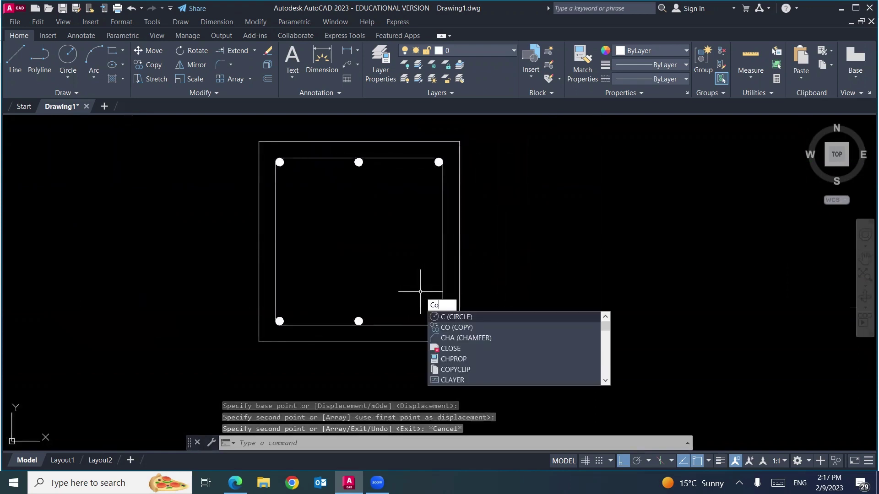
{"action": "key", "text": "Return"}
{"action": "left_click", "coordinate": [436, 317]}
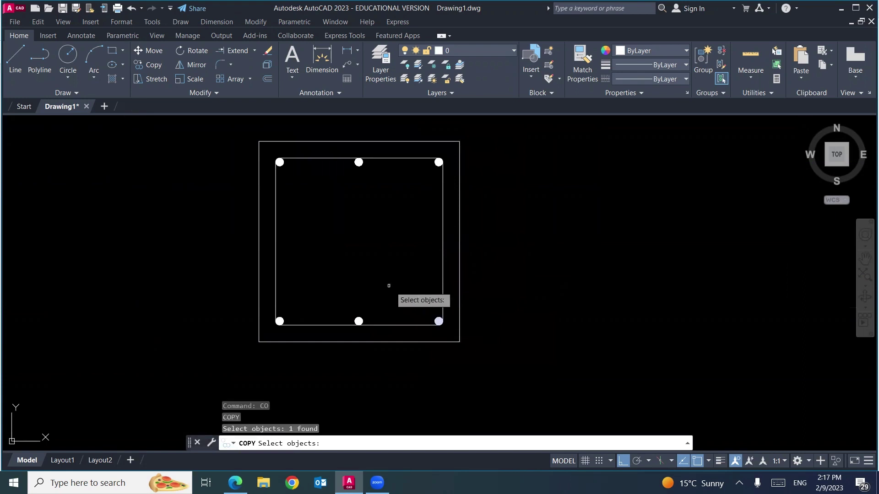
{"action": "left_click", "coordinate": [280, 322]}
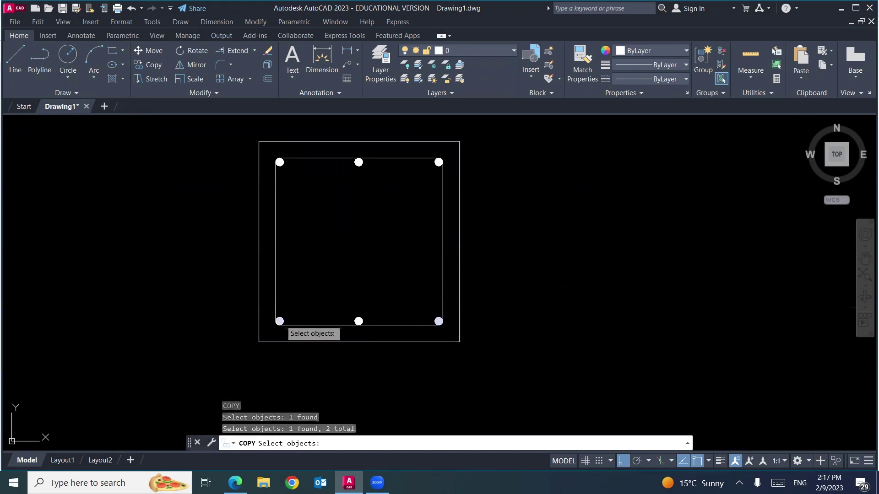
{"action": "key", "text": "Return"}
{"action": "scroll", "coordinate": [280, 322], "scroll_direction": "up", "scroll_amount": 5}
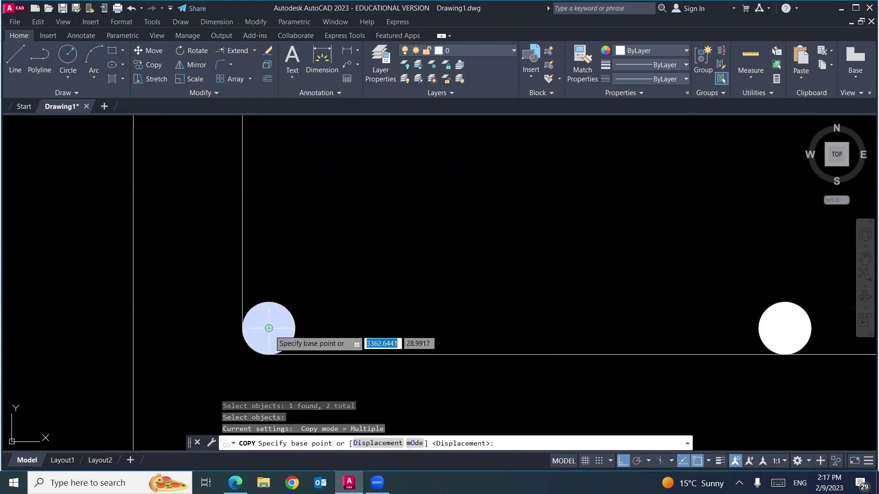
{"action": "left_click", "coordinate": [269, 328]}
{"action": "middle_click_drag", "start_coordinate": [292, 234], "coordinate": [270, 327]}
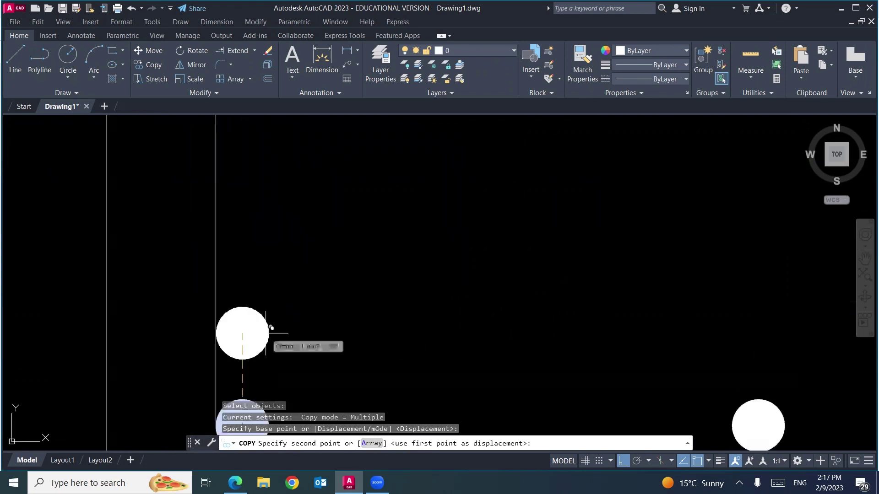
{"action": "scroll", "coordinate": [271, 328], "scroll_direction": "down", "scroll_amount": 5}
{"action": "scroll", "coordinate": [265, 262], "scroll_direction": "up", "scroll_amount": 5}
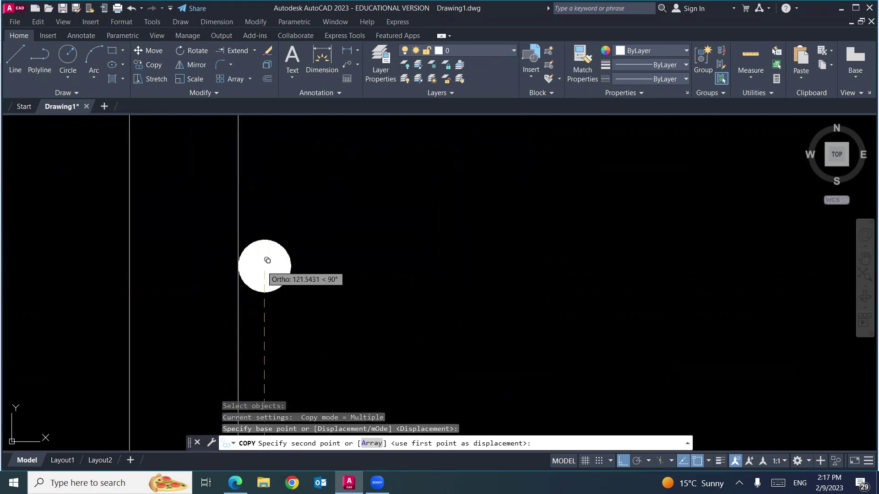
{"action": "left_click", "coordinate": [269, 263]}
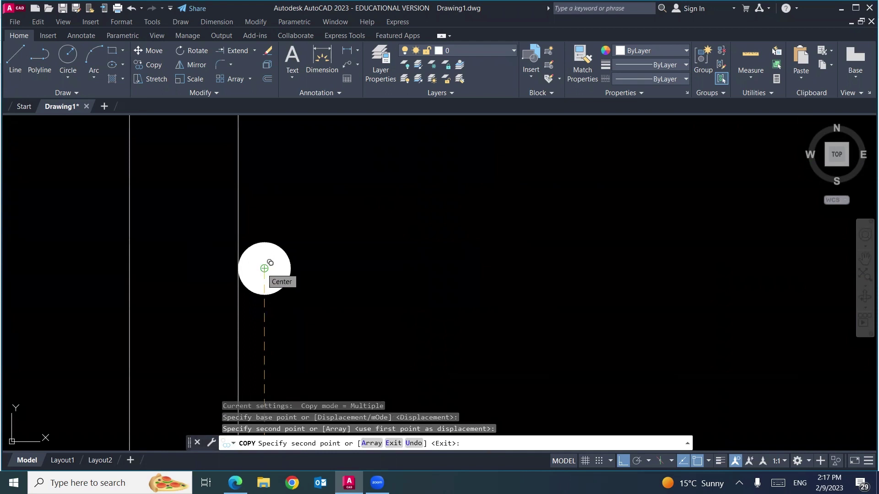
Step: Cancel the unfinished copy, recentre the square and switch to the Exercise-10 notes
{"action": "key", "text": "Escape"}
{"action": "scroll", "coordinate": [254, 261], "scroll_direction": "down", "scroll_amount": 5}
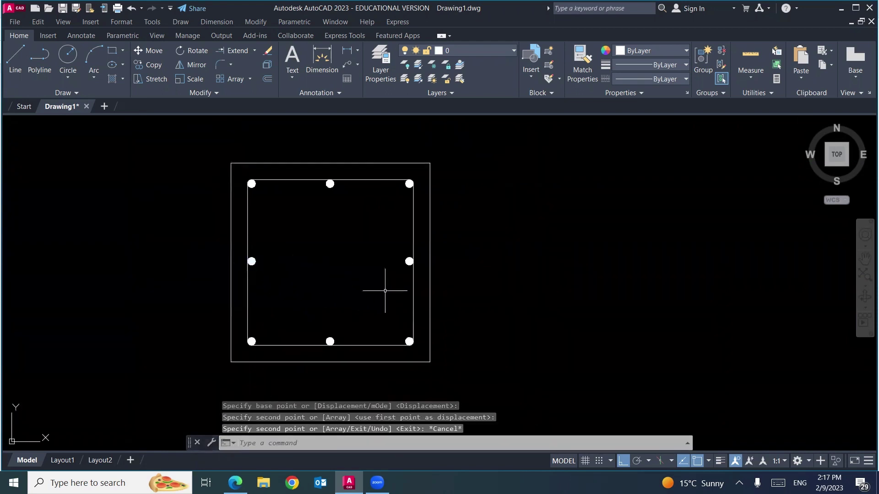
{"action": "middle_click_drag", "start_coordinate": [386, 290], "coordinate": [295, 270]}
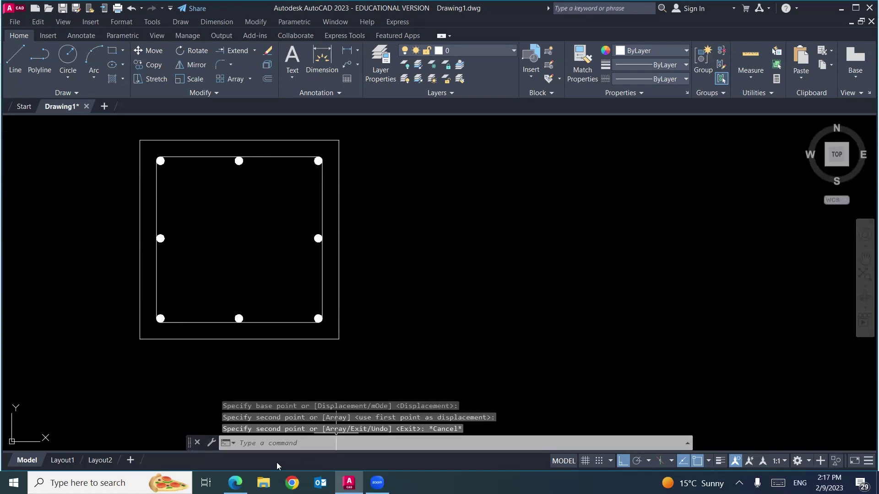
{"action": "key", "text": "alt+Tab"}
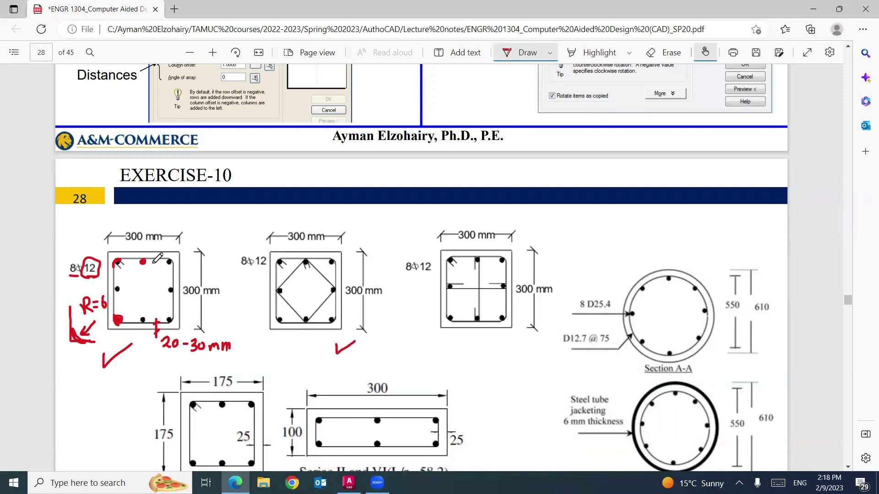
Step: In red ink, underline the 300 and mm dimension labels, tick the diamond tie's left sides, then return to AutoCAD
{"action": "left_click_drag", "start_coordinate": [302, 245], "coordinate": [293, 246]}
{"action": "left_click_drag", "start_coordinate": [377, 299], "coordinate": [363, 298]}
{"action": "left_click_drag", "start_coordinate": [288, 277], "coordinate": [294, 275]}
{"action": "left_click_drag", "start_coordinate": [288, 305], "coordinate": [328, 300]}
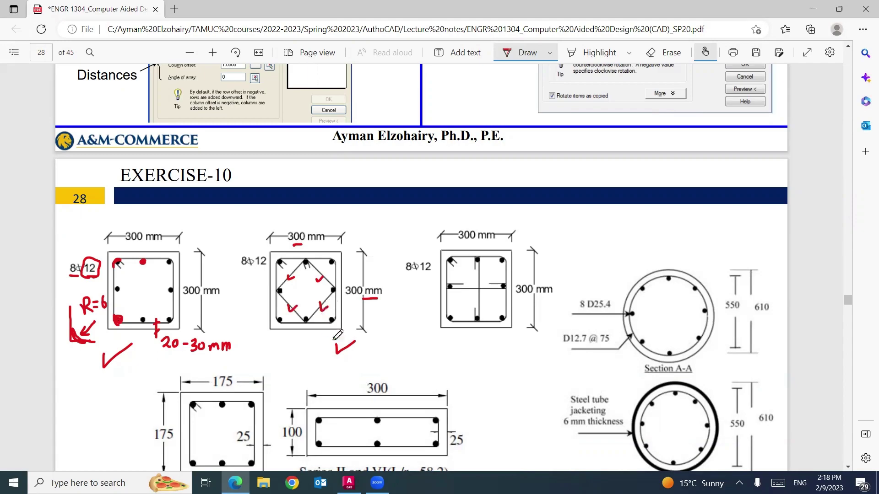
{"action": "left_click", "coordinate": [349, 482]}
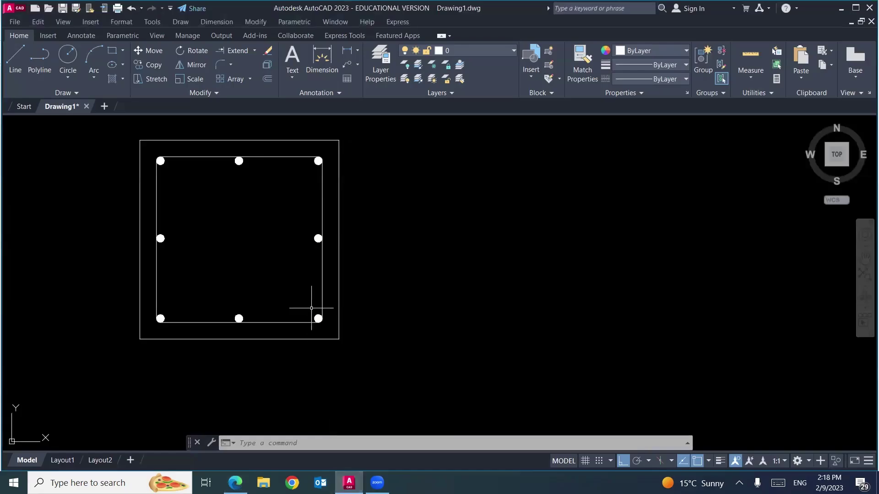
Step: Copy (CO) the eight-bar square column section and place the copy to the right of the original
{"action": "scroll", "coordinate": [194, 255], "scroll_direction": "down", "scroll_amount": 2}
{"action": "type", "text": "CO"}
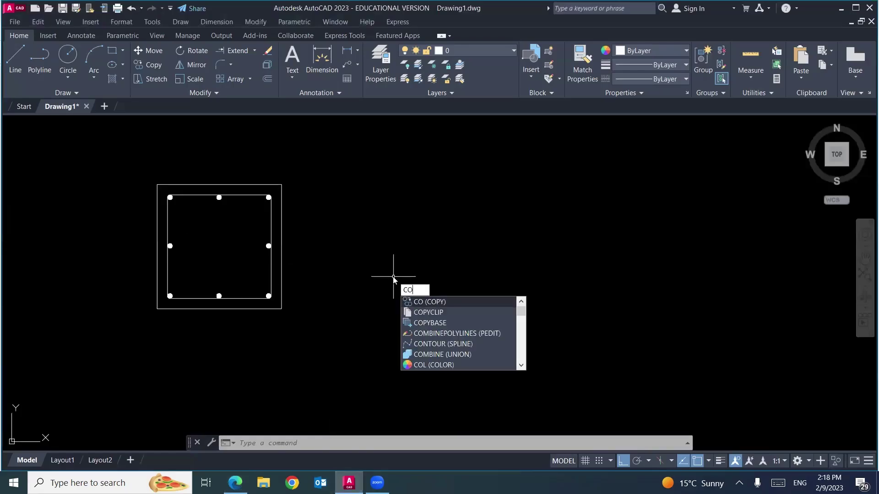
{"action": "key", "text": "Return"}
{"action": "left_click", "coordinate": [296, 172]}
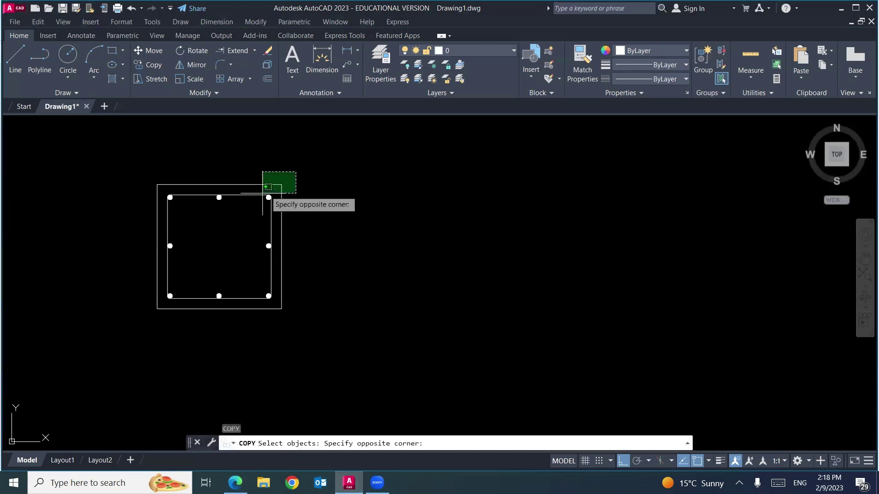
{"action": "left_click", "coordinate": [148, 324]}
{"action": "key", "text": "Return"}
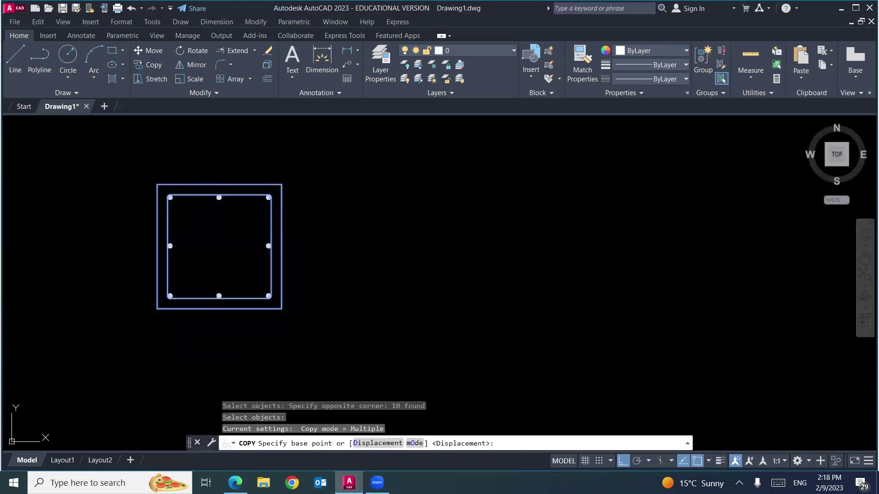
{"action": "left_click", "coordinate": [131, 349]}
{"action": "left_click", "coordinate": [343, 349]}
{"action": "key", "text": "Return"}
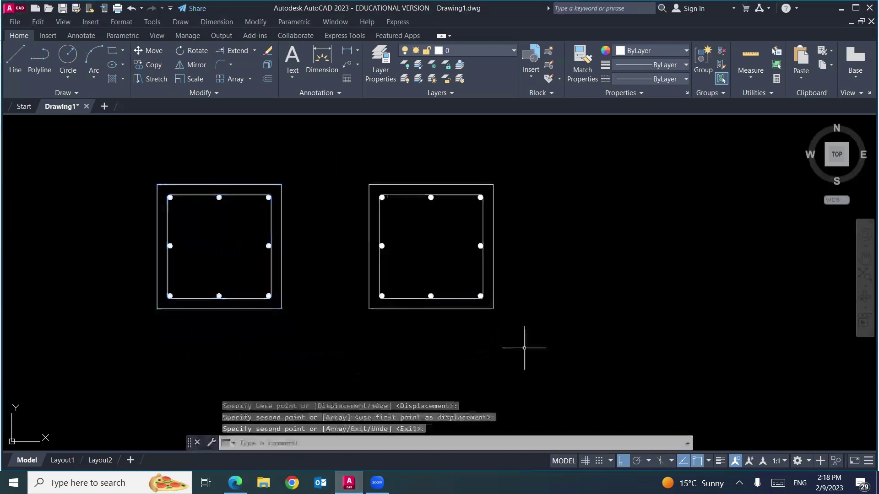
{"action": "middle_click_drag", "start_coordinate": [559, 347], "coordinate": [471, 345]}
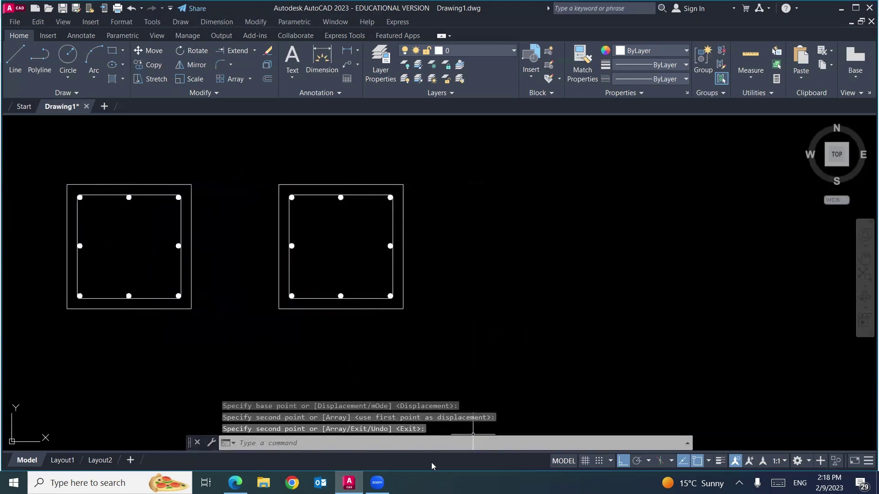
Step: Start a line (L) at the top-middle bar's centre with Ortho off, running to the bottom-middle bar
{"action": "type", "text": "l"}
{"action": "key", "text": "Return"}
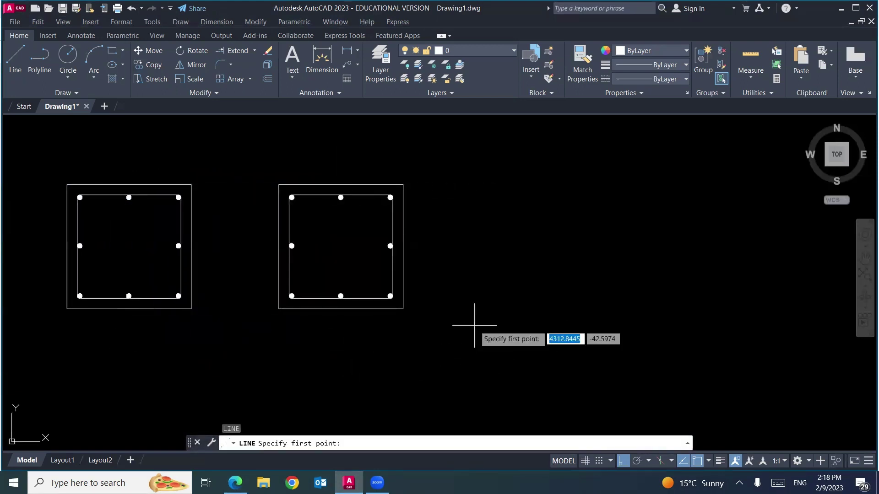
{"action": "scroll", "coordinate": [339, 197], "scroll_direction": "up", "scroll_amount": 7}
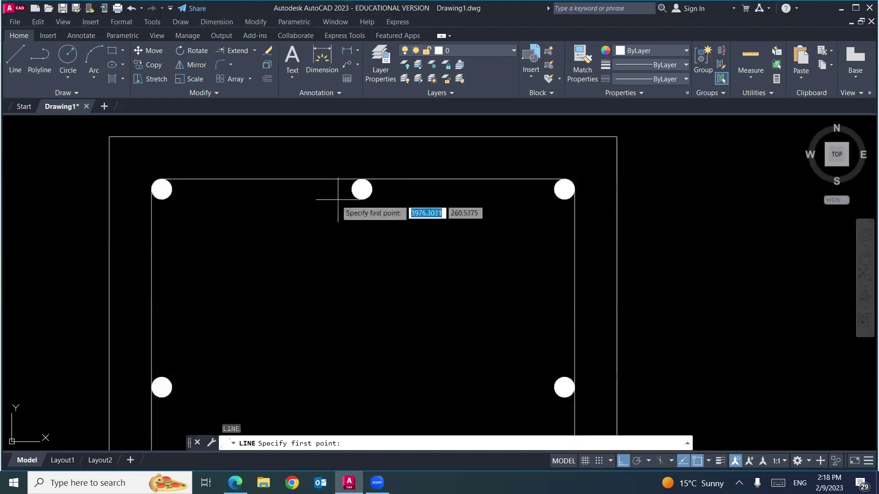
{"action": "left_click", "coordinate": [361, 189]}
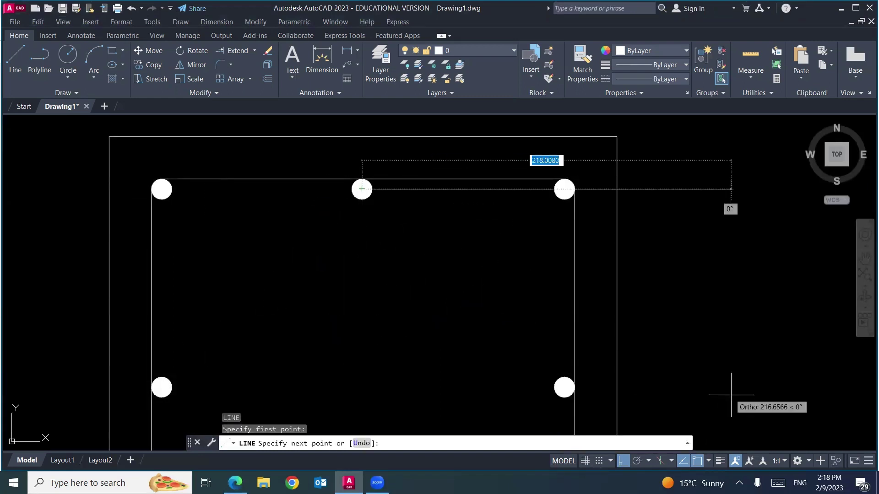
{"action": "left_click", "coordinate": [624, 461]}
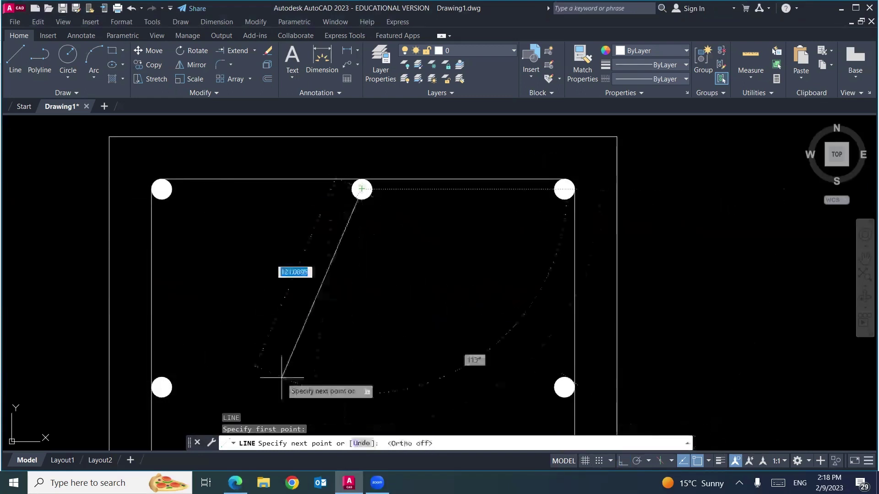
{"action": "scroll", "coordinate": [174, 384], "scroll_direction": "up", "scroll_amount": 4}
{"action": "scroll", "coordinate": [147, 351], "scroll_direction": "down", "scroll_amount": 5}
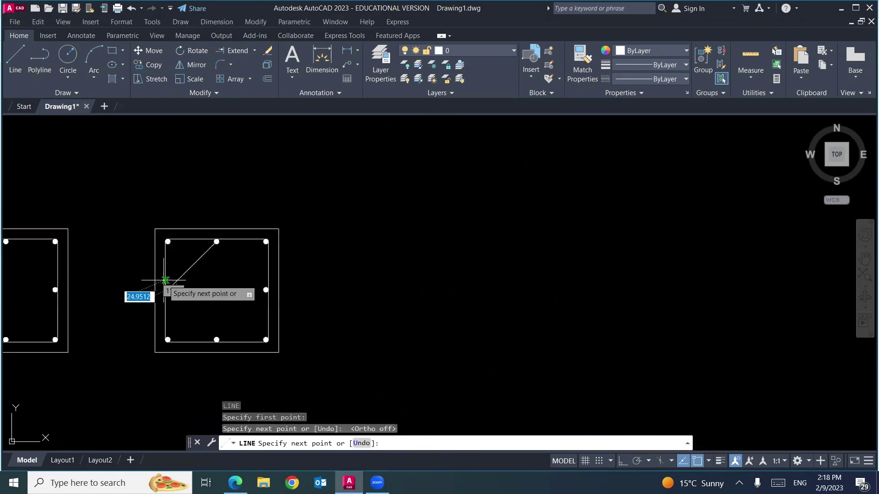
{"action": "scroll", "coordinate": [101, 333], "scroll_direction": "up", "scroll_amount": 3}
{"action": "left_click", "coordinate": [244, 377]}
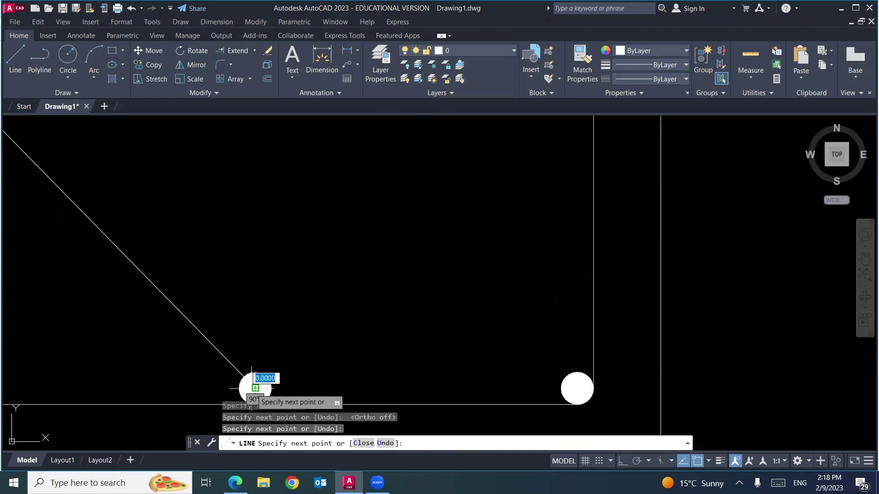
Step: Continue the diamond through the right-middle bar and close it at the top-middle bar, then bring back the notes
{"action": "scroll", "coordinate": [254, 361], "scroll_direction": "down", "scroll_amount": 4}
{"action": "scroll", "coordinate": [301, 308], "scroll_direction": "up", "scroll_amount": 5}
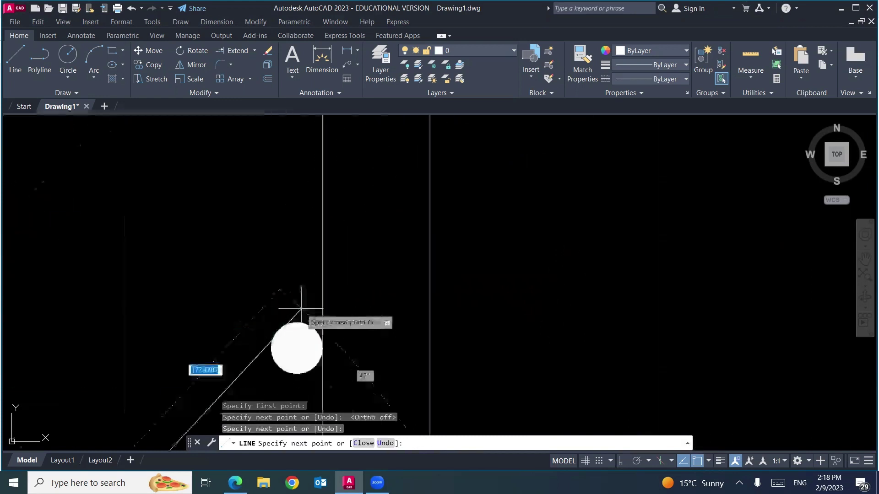
{"action": "left_click", "coordinate": [297, 349]}
{"action": "scroll", "coordinate": [297, 349], "scroll_direction": "down", "scroll_amount": 5}
{"action": "scroll", "coordinate": [261, 270], "scroll_direction": "up", "scroll_amount": 5}
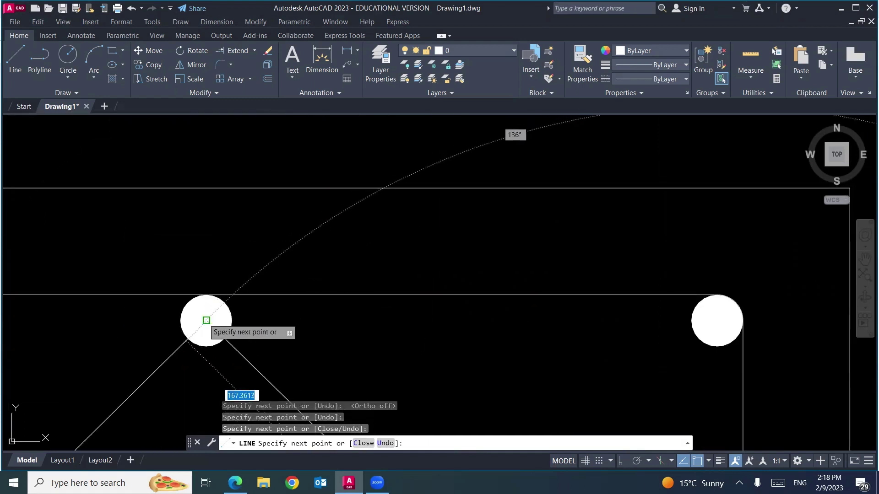
{"action": "left_click", "coordinate": [207, 316]}
{"action": "key", "text": "Return"}
{"action": "scroll", "coordinate": [300, 215], "scroll_direction": "down", "scroll_amount": 4}
{"action": "scroll", "coordinate": [300, 215], "scroll_direction": "down", "scroll_amount": 6}
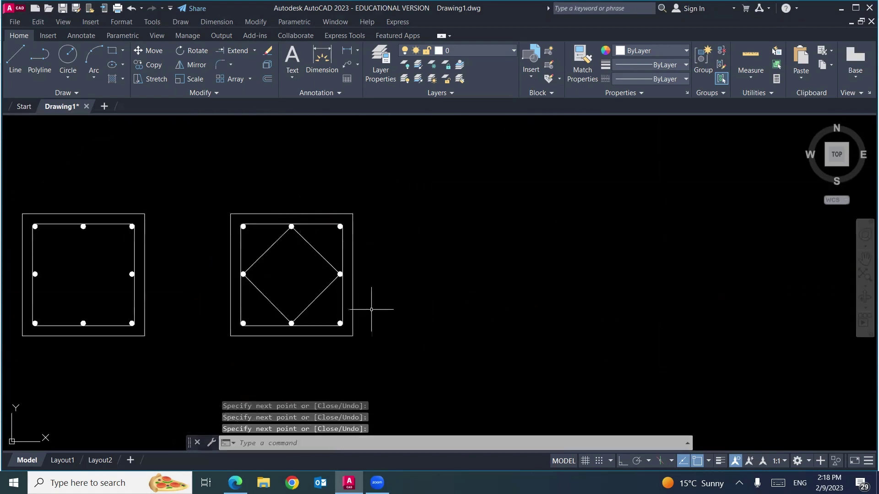
{"action": "scroll", "coordinate": [290, 275], "scroll_direction": "up", "scroll_amount": 4}
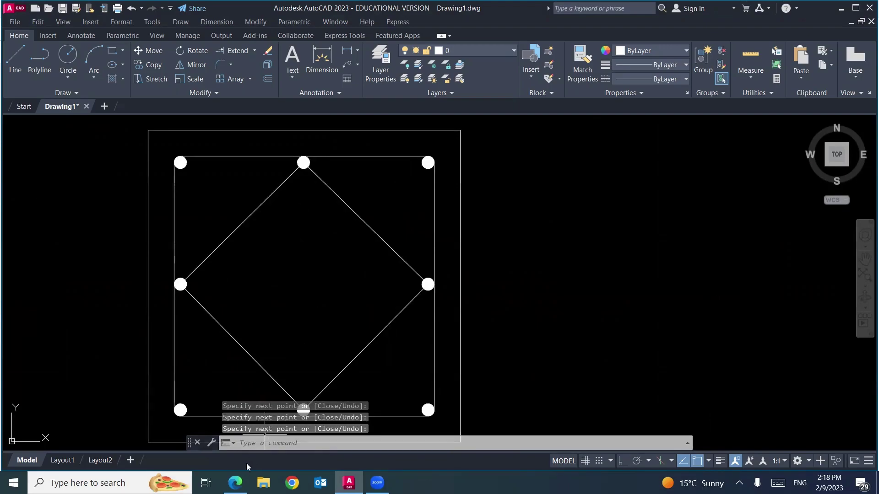
{"action": "left_click", "coordinate": [235, 483]}
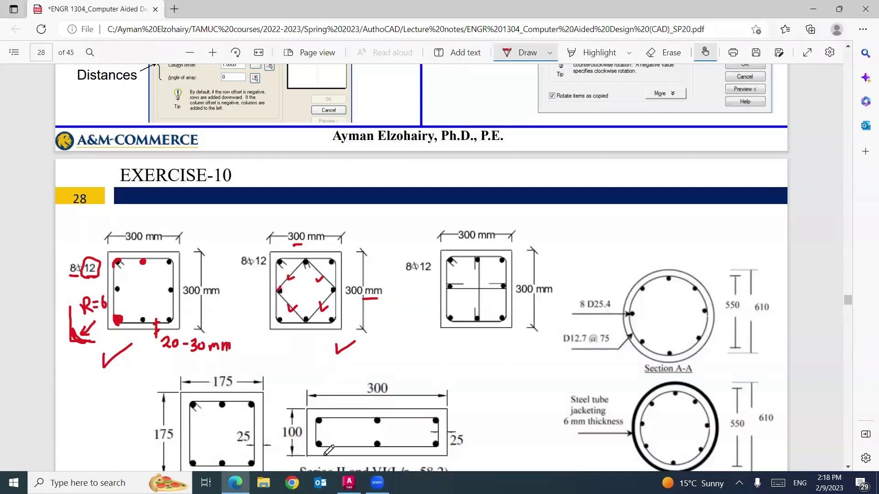
Step: Nudge the AutoCAD view slightly, then ink a small red mark beside the 175 section in the notes
{"action": "left_click", "coordinate": [348, 483]}
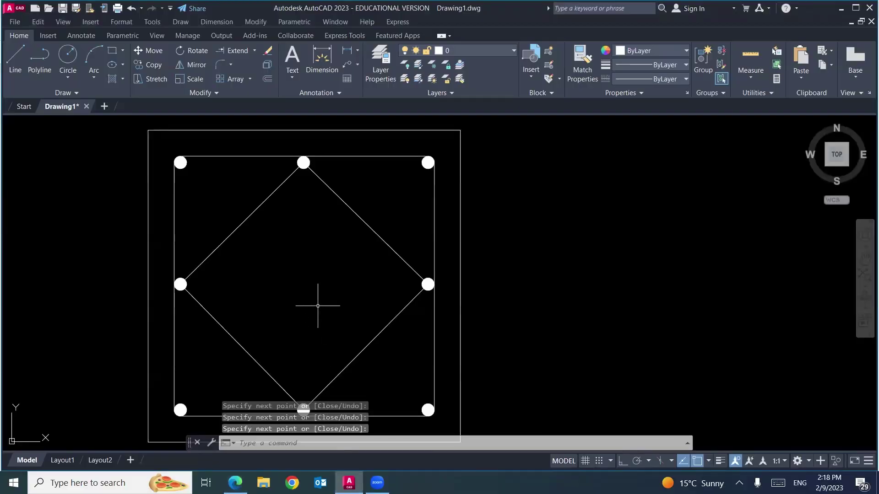
{"action": "middle_click_drag", "start_coordinate": [318, 304], "coordinate": [304, 294]}
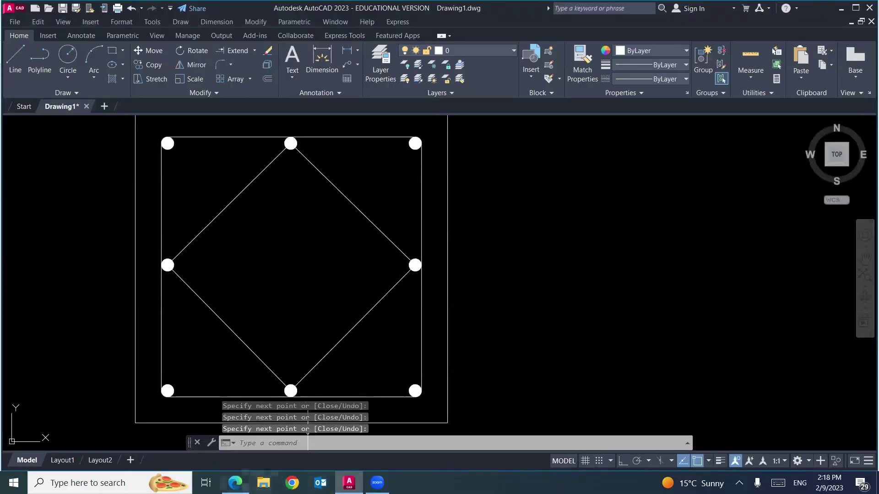
{"action": "left_click", "coordinate": [235, 483]}
{"action": "scroll", "coordinate": [288, 255], "scroll_direction": "down", "scroll_amount": 2}
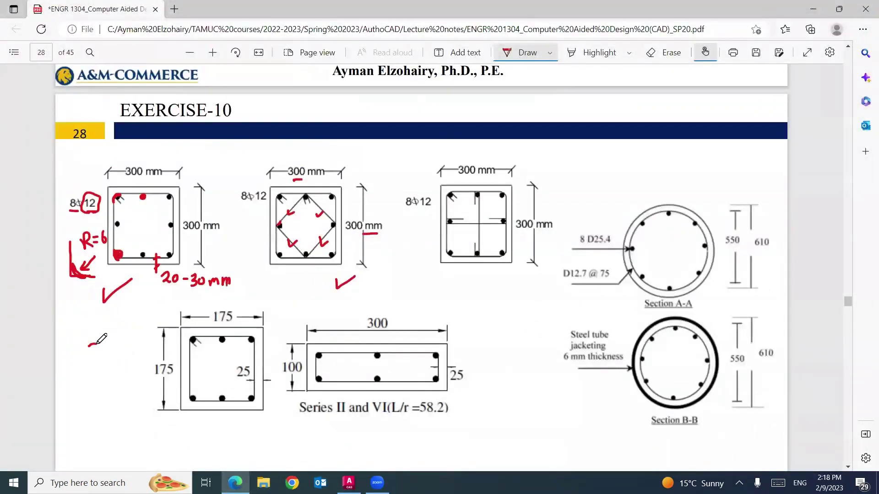
{"action": "mouse_move", "coordinate": [97, 343]}
{"action": "left_mouse_down"}
{"action": "mouse_move", "coordinate": [96, 354]}
{"action": "mouse_move", "coordinate": [116, 322]}
{"action": "left_mouse_up"}
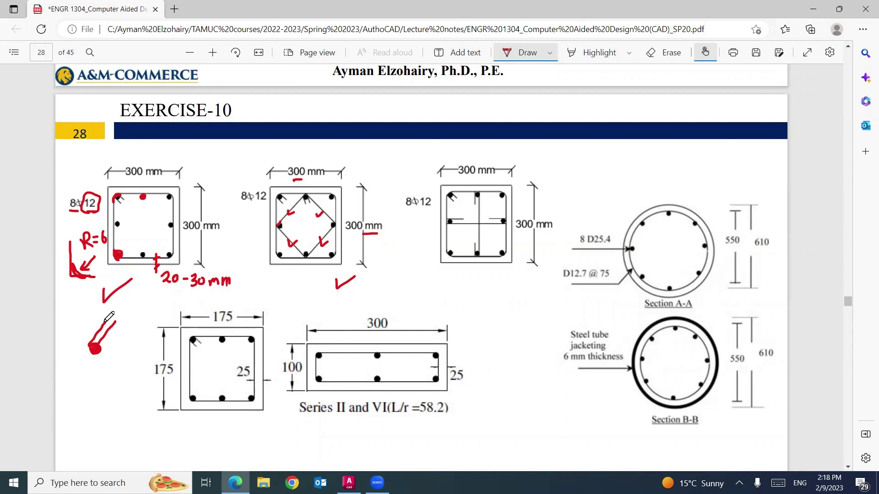
{"action": "mouse_move", "coordinate": [105, 321]}
{"action": "left_mouse_down"}
{"action": "mouse_move", "coordinate": [92, 344]}
{"action": "mouse_move", "coordinate": [107, 335]}
{"action": "left_mouse_up"}
Step: Back in AutoCAD, start Offset (O) with an offset distance of 6
{"action": "left_click", "coordinate": [349, 482]}
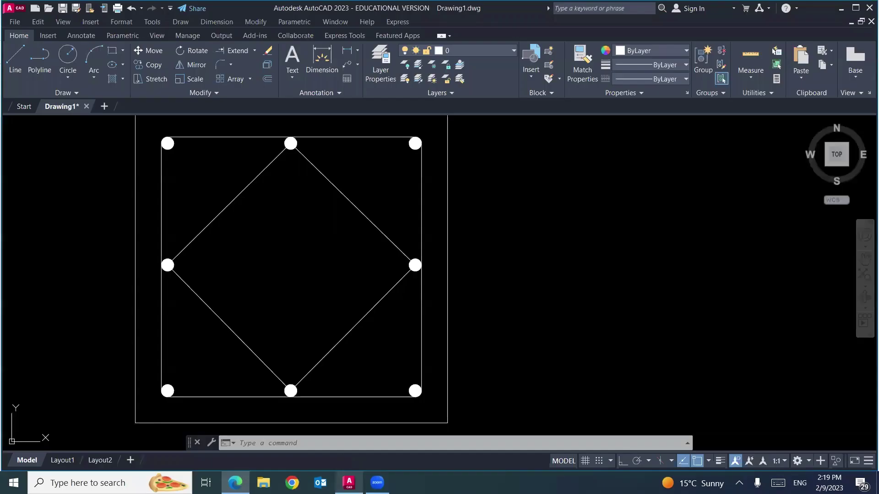
{"action": "type", "text": "o"}
{"action": "key", "text": "Return"}
{"action": "type", "text": "6"}
{"action": "key", "text": "Return"}
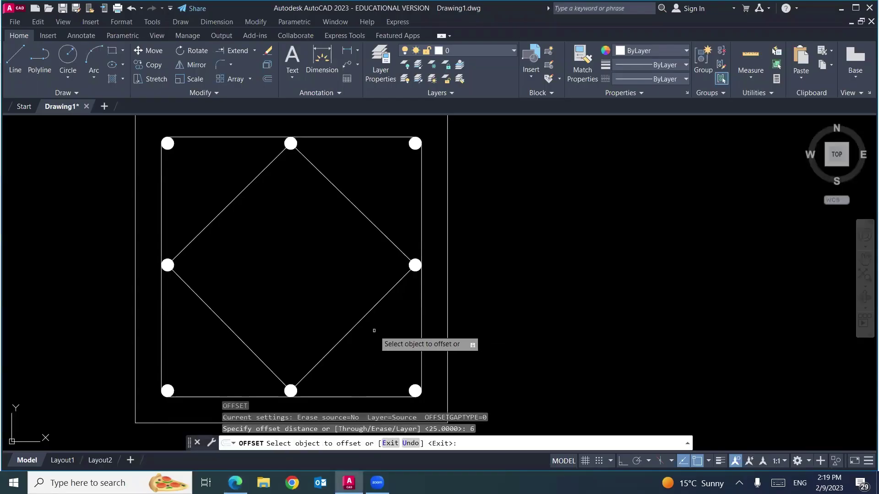
Step: Offset each of the diamond's four sides by 6
{"action": "left_click", "coordinate": [363, 319]}
{"action": "left_click", "coordinate": [382, 349]}
{"action": "left_click", "coordinate": [388, 239]}
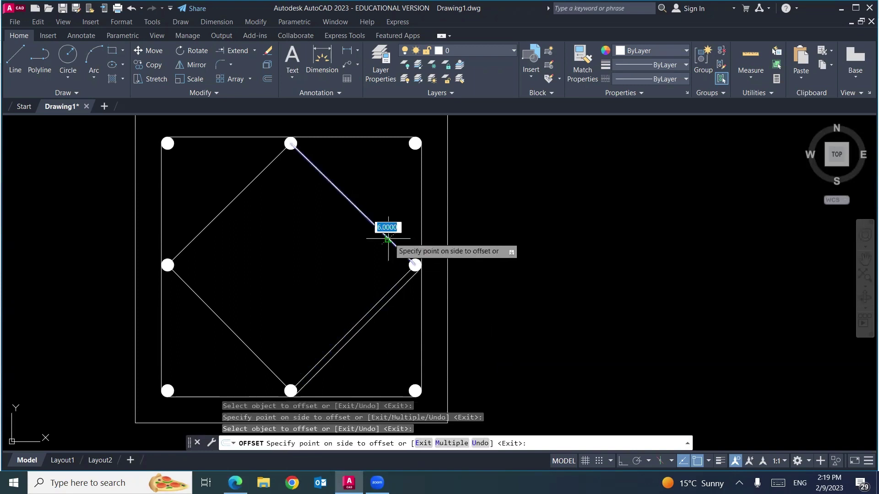
{"action": "left_click", "coordinate": [397, 205]}
{"action": "left_click", "coordinate": [266, 171]}
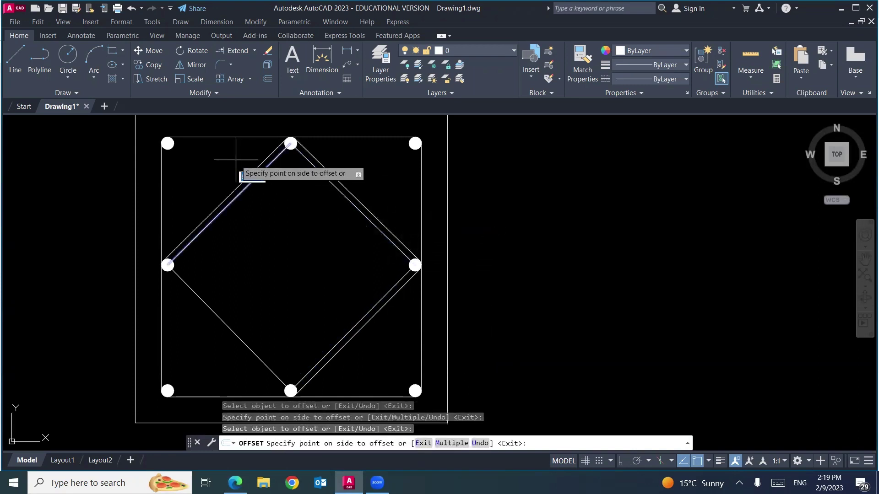
{"action": "left_click", "coordinate": [235, 160]}
{"action": "left_click", "coordinate": [208, 307]}
{"action": "left_click", "coordinate": [194, 345]}
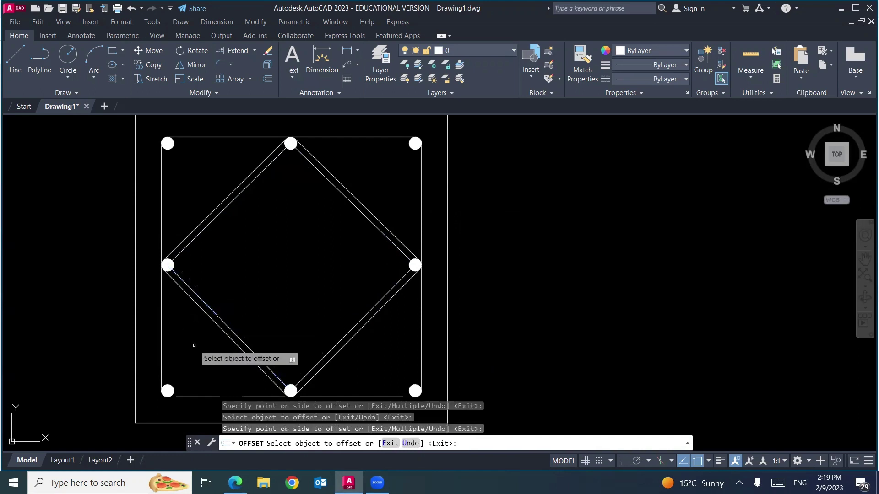
{"action": "key", "text": "Escape"}
Step: Delete the four offset diagonals, leaving a single-line diamond tie
{"action": "left_click", "coordinate": [221, 320]}
{"action": "key", "text": "Delete"}
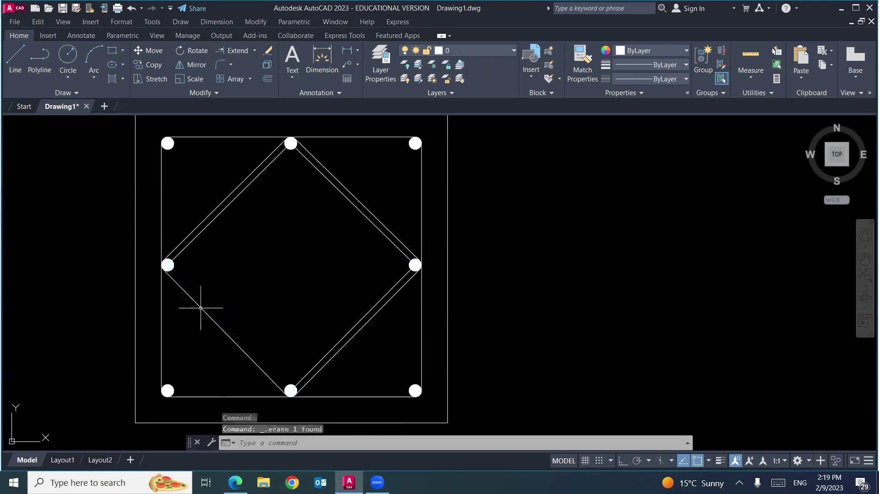
{"action": "left_click", "coordinate": [205, 232]}
{"action": "key", "text": "Delete"}
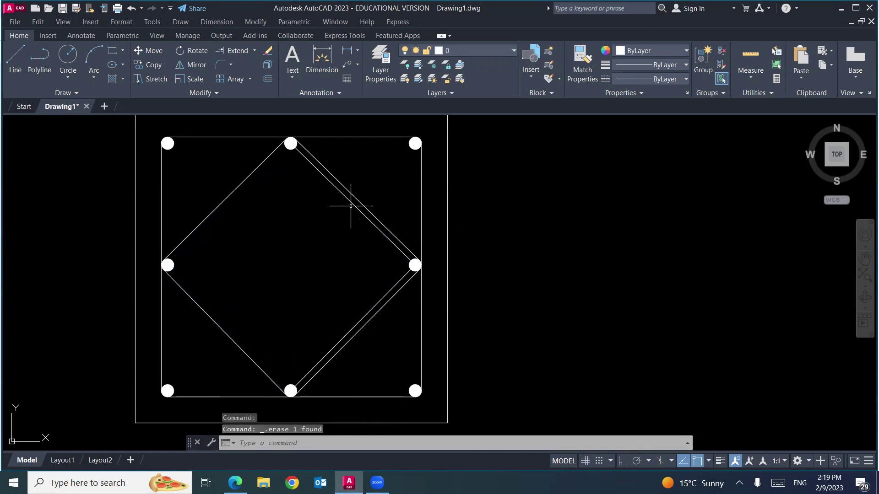
{"action": "left_click", "coordinate": [351, 206]}
{"action": "key", "text": "Delete"}
{"action": "left_click", "coordinate": [375, 311]}
{"action": "key", "text": "Delete"}
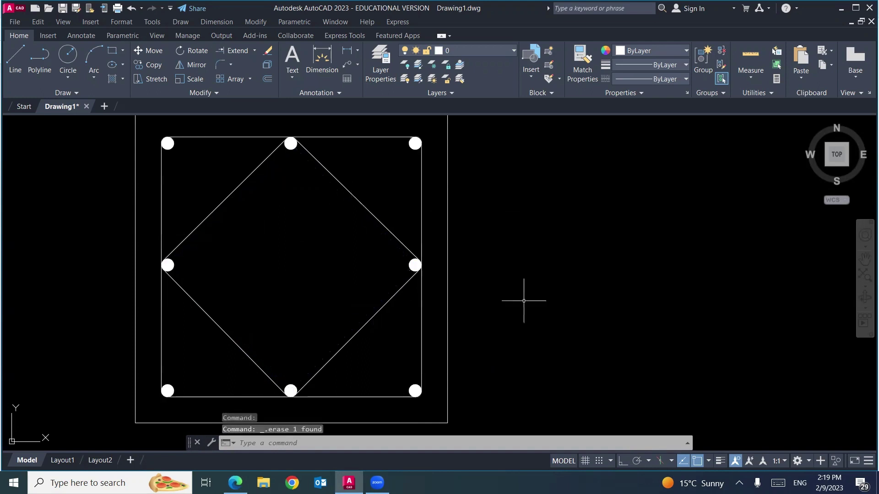
Step: Pan to show both column sections and window-select all of their objects
{"action": "scroll", "coordinate": [534, 255], "scroll_direction": "down", "scroll_amount": 4}
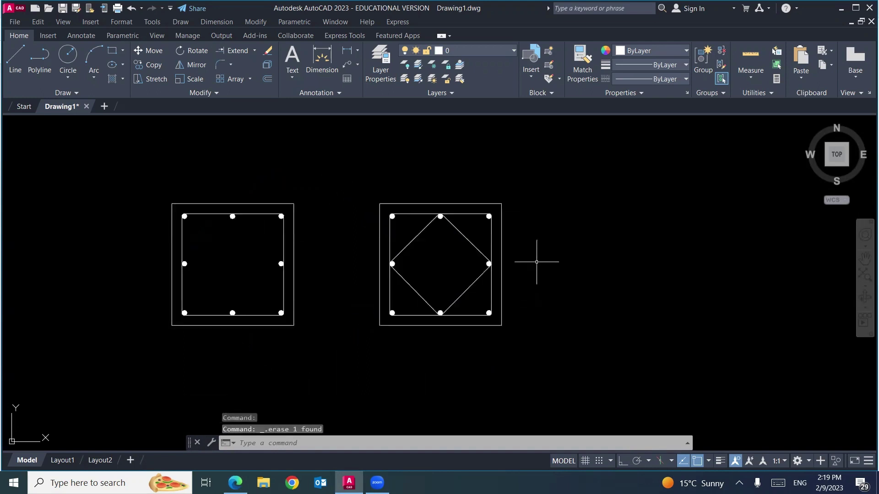
{"action": "middle_click_drag", "start_coordinate": [534, 302], "coordinate": [454, 300]}
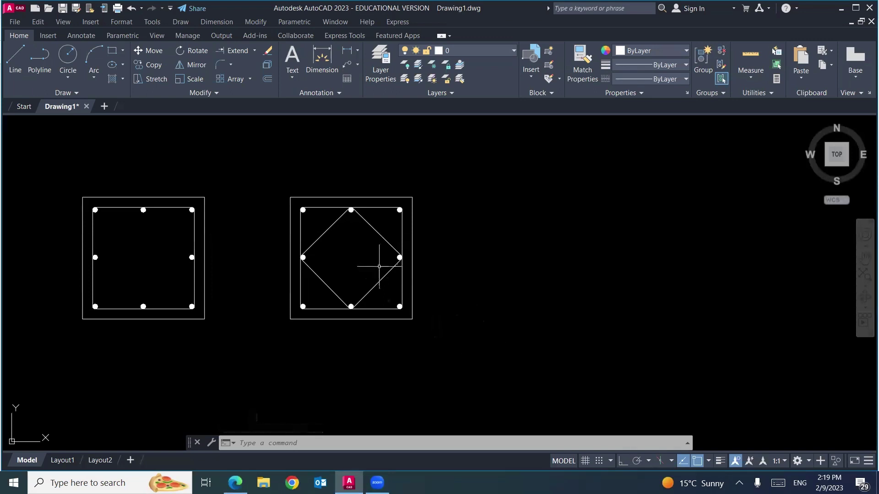
{"action": "left_click", "coordinate": [196, 197]}
{"action": "left_click", "coordinate": [194, 215]}
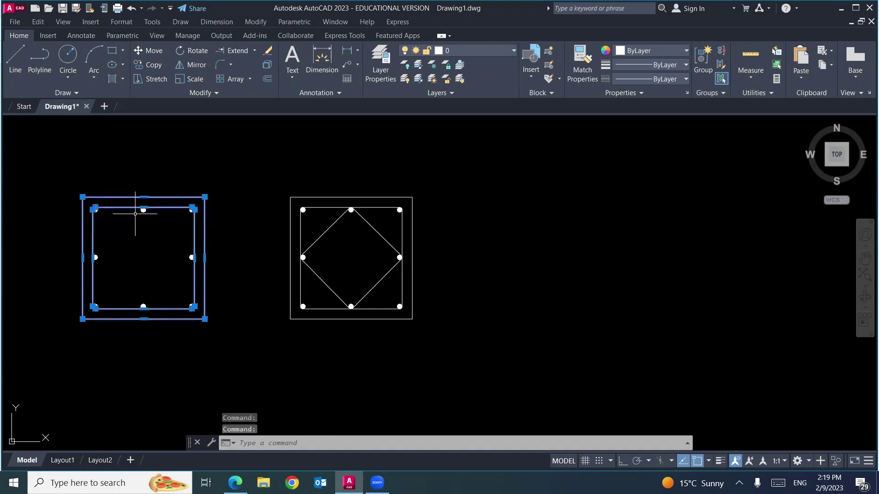
{"action": "key", "text": "Escape"}
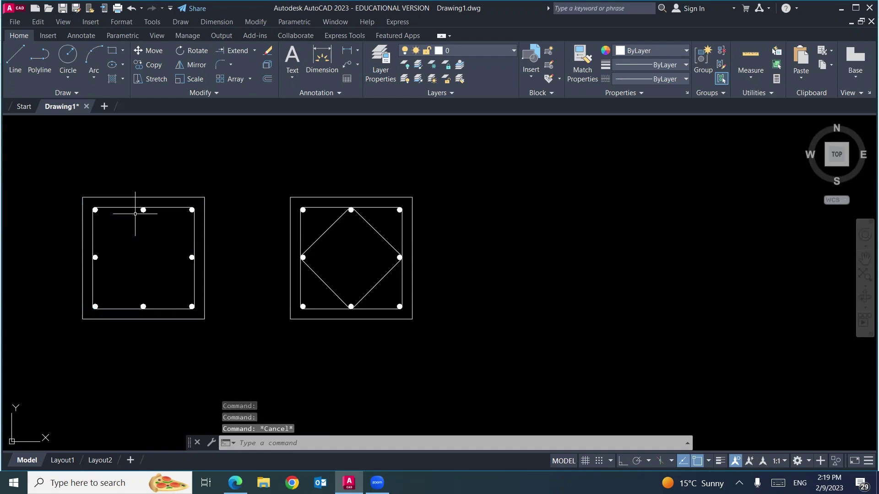
{"action": "left_click", "coordinate": [468, 173]}
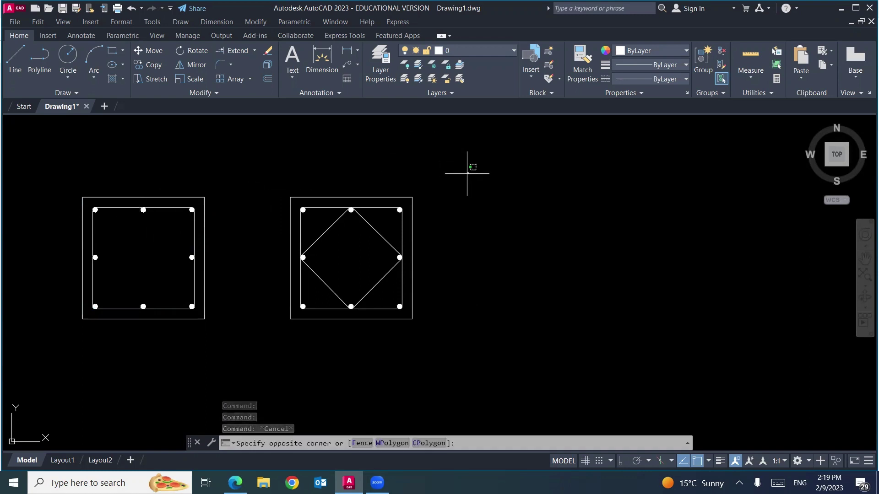
{"action": "left_click", "coordinate": [72, 364]}
Step: Erase the 24 selected objects and bring up page 27 of the lecture notes PDF
{"action": "key", "text": "Delete"}
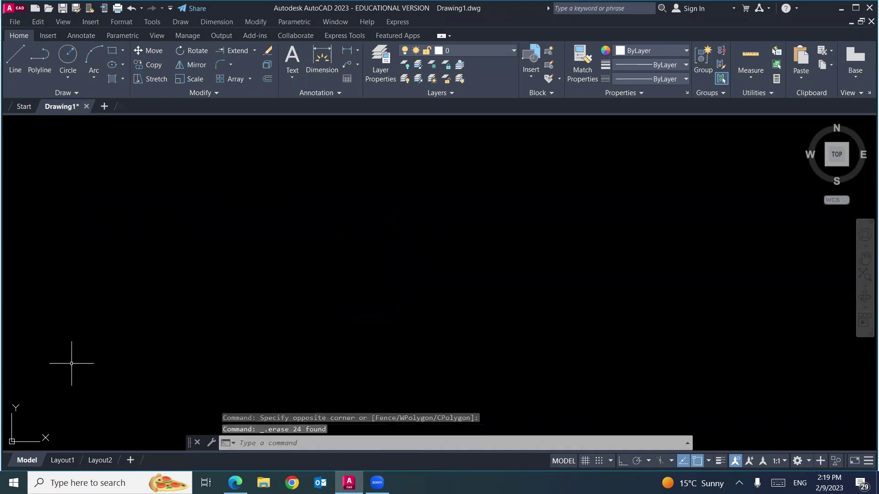
{"action": "left_click", "coordinate": [235, 482]}
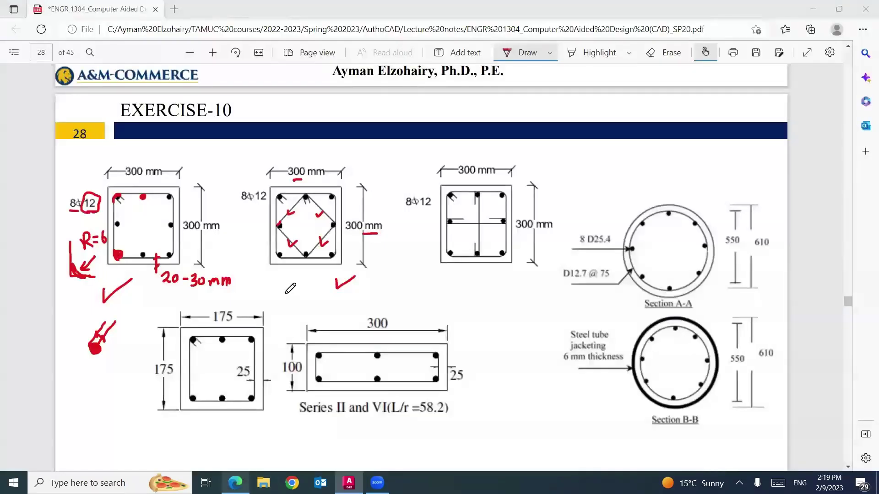
{"action": "scroll", "coordinate": [290, 288], "scroll_direction": "up", "scroll_amount": 3}
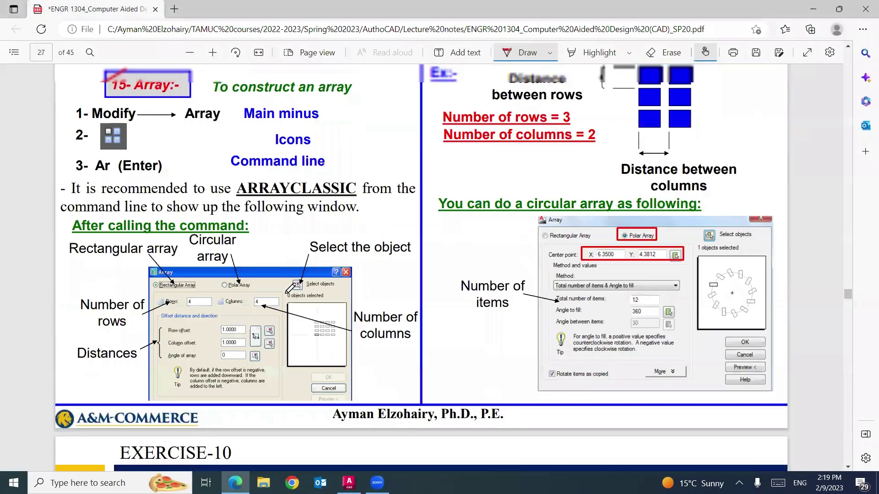
{"action": "scroll", "coordinate": [290, 289], "scroll_direction": "up", "scroll_amount": 1}
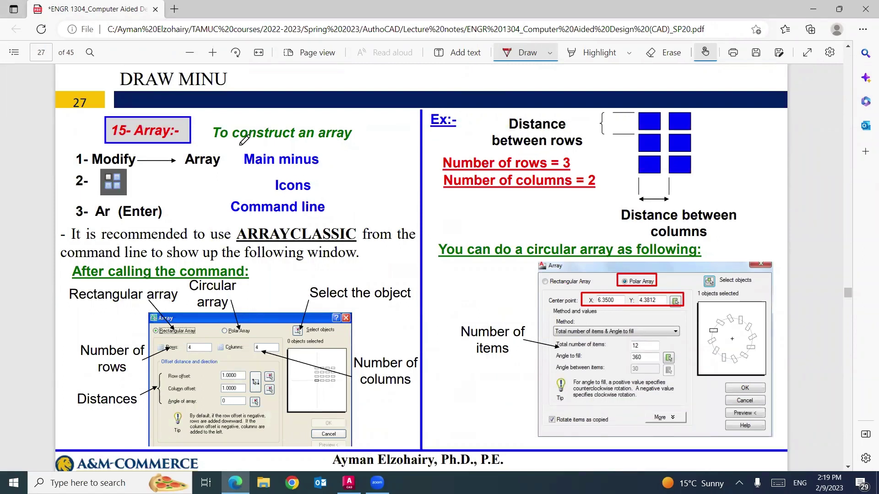
Step: Tick the array notes, underline Rectangular Array, check Columns and Polar Array, and circle Ar in red
{"action": "mouse_move", "coordinate": [195, 129]}
{"action": "left_mouse_down"}
{"action": "mouse_move", "coordinate": [198, 139]}
{"action": "mouse_move", "coordinate": [208, 116]}
{"action": "left_mouse_up"}
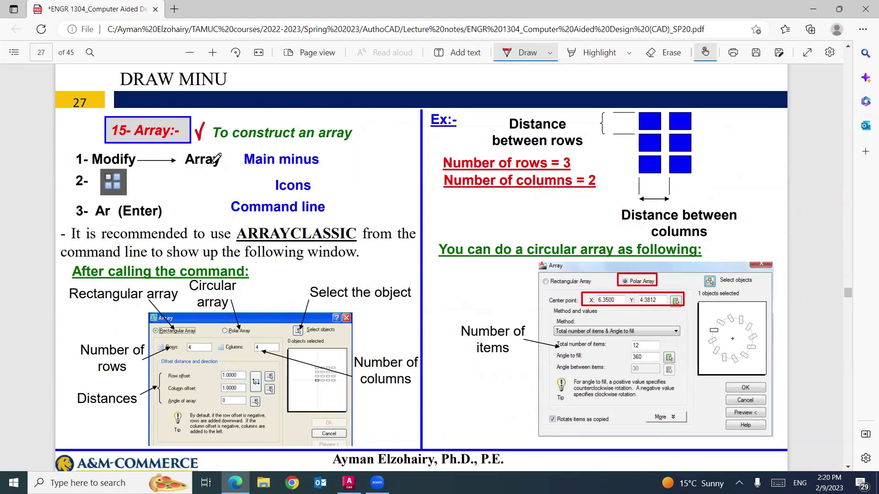
{"action": "mouse_move", "coordinate": [186, 334]}
{"action": "left_mouse_down"}
{"action": "mouse_move", "coordinate": [160, 334]}
{"action": "mouse_move", "coordinate": [192, 335]}
{"action": "left_mouse_up"}
{"action": "left_click_drag", "start_coordinate": [240, 358], "coordinate": [247, 351]}
{"action": "left_click_drag", "start_coordinate": [606, 261], "coordinate": [613, 269]}
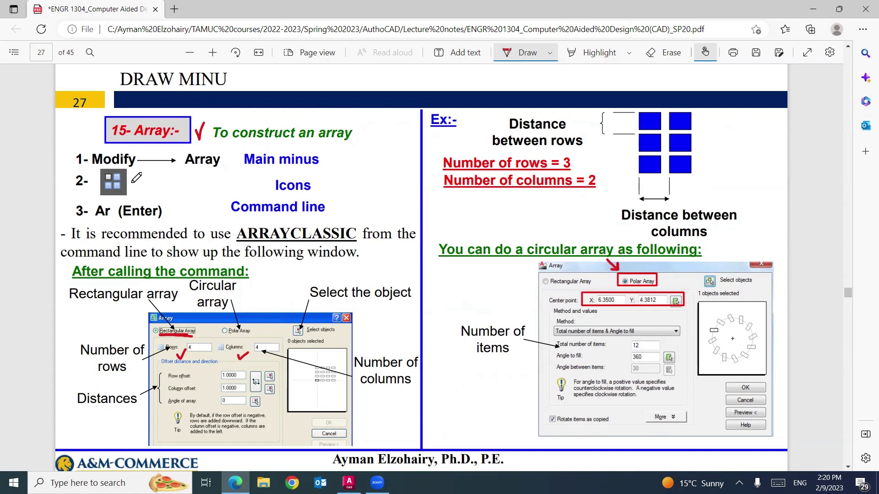
{"action": "left_click_drag", "start_coordinate": [132, 183], "coordinate": [136, 183]}
{"action": "mouse_move", "coordinate": [113, 218]}
{"action": "left_mouse_down"}
{"action": "mouse_move", "coordinate": [101, 224]}
{"action": "mouse_move", "coordinate": [91, 202]}
{"action": "mouse_move", "coordinate": [120, 207]}
{"action": "left_mouse_up"}
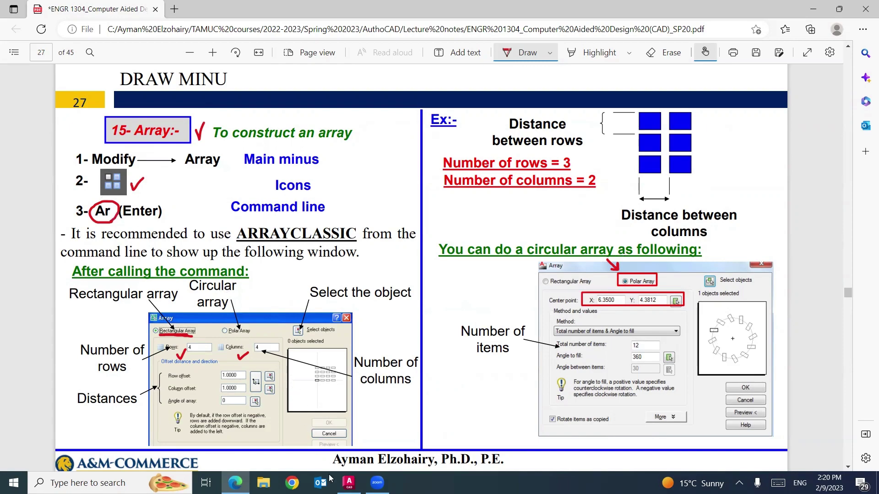
{"action": "left_click", "coordinate": [349, 482]}
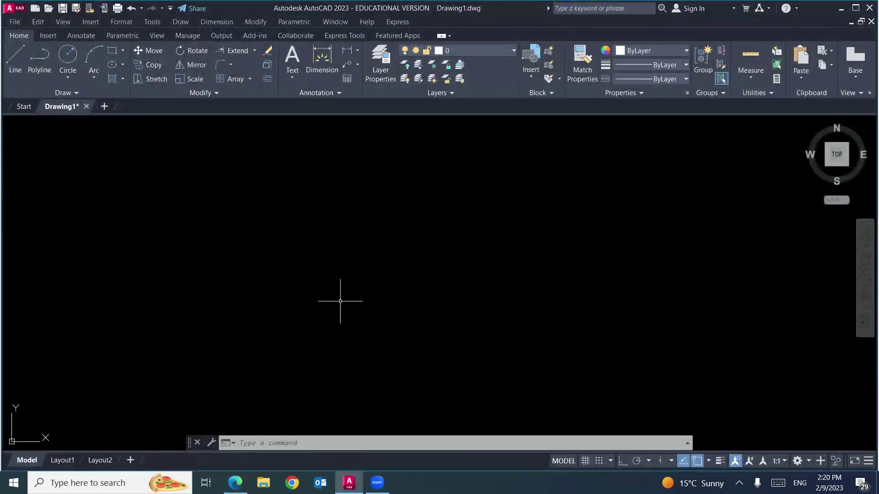
Step: Try the AR alias, then browse the Draw and Modify menus for the array command, cancelling each
{"action": "type", "text": "AR"}
{"action": "key", "text": "Return"}
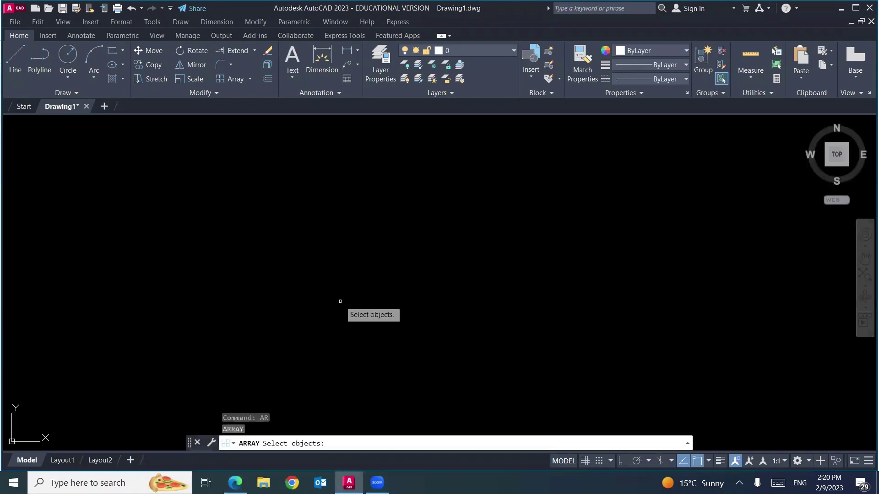
{"action": "key", "text": "Escape"}
{"action": "key", "text": "Escape"}
{"action": "key", "text": "Escape"}
{"action": "left_click", "coordinate": [181, 21]}
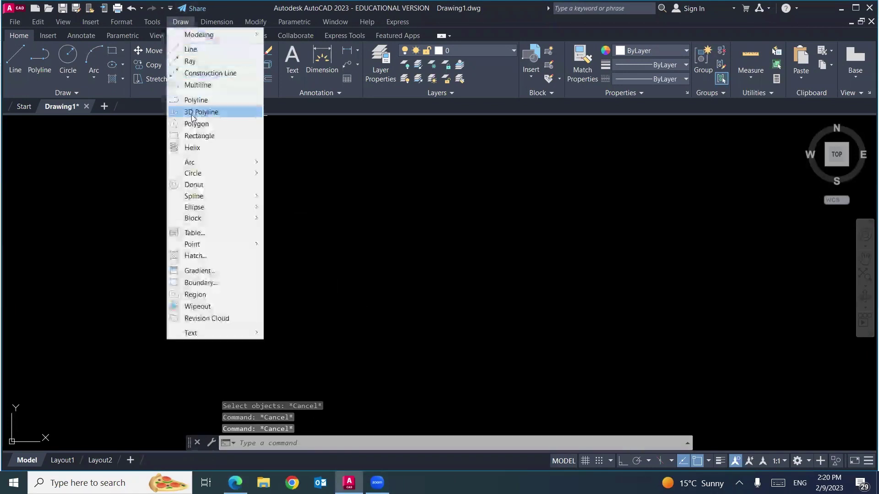
{"action": "mouse_move", "coordinate": [197, 165]}
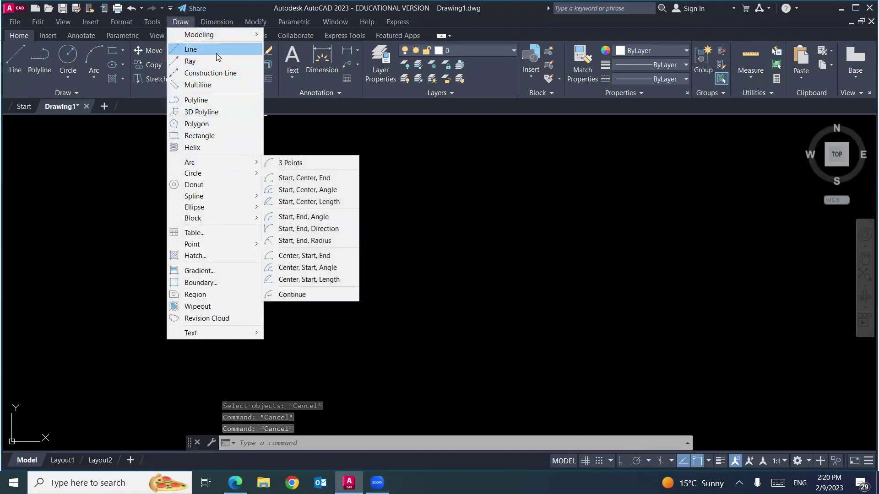
{"action": "left_click", "coordinate": [245, 120]}
{"action": "left_click", "coordinate": [255, 22]}
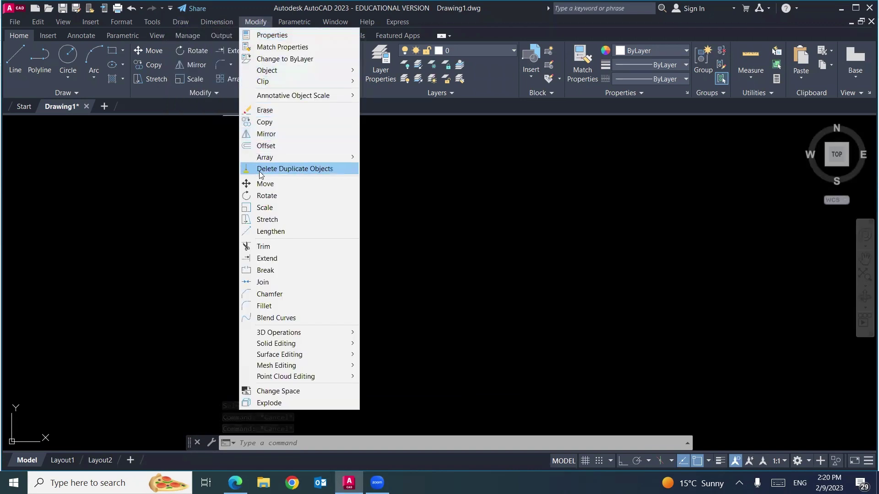
{"action": "mouse_move", "coordinate": [270, 157]}
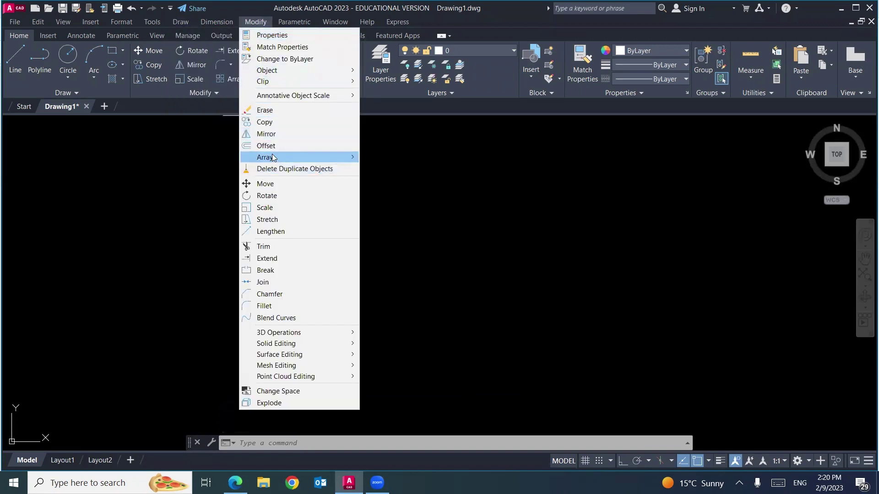
{"action": "left_click", "coordinate": [230, 169]}
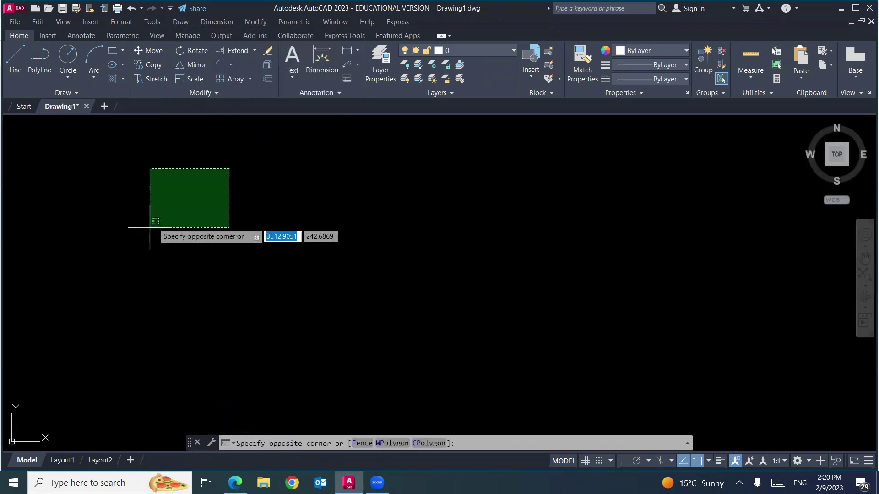
Step: Start and cancel ARRAYRECT from the ribbon and Recent Commands, then type ARRAY to reach ARRAYCLASSIC
{"action": "left_click", "coordinate": [227, 82]}
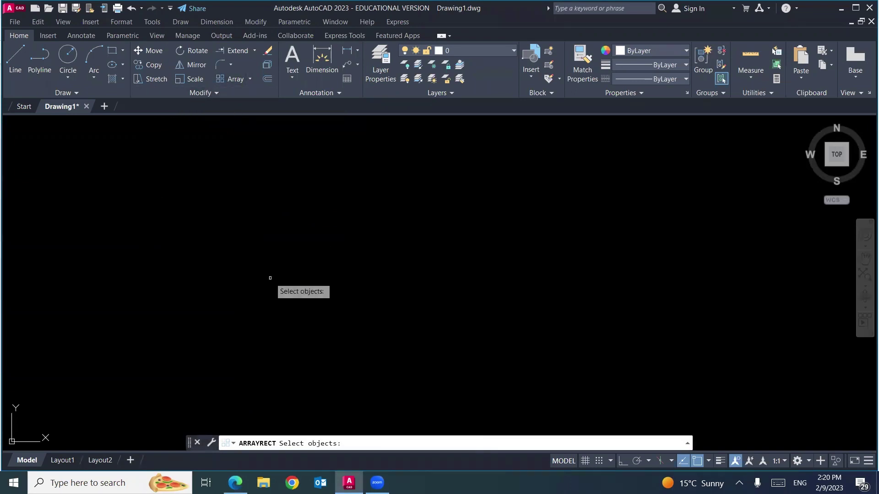
{"action": "left_click", "coordinate": [233, 445]}
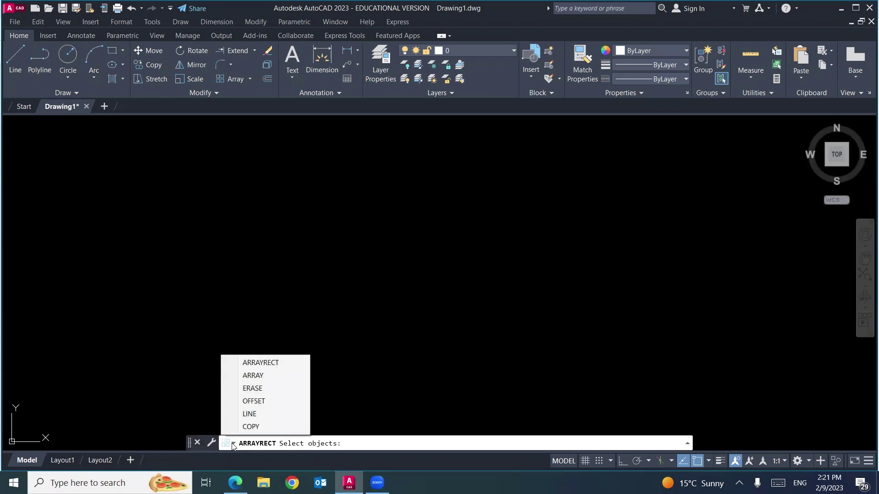
{"action": "left_click", "coordinate": [268, 362]}
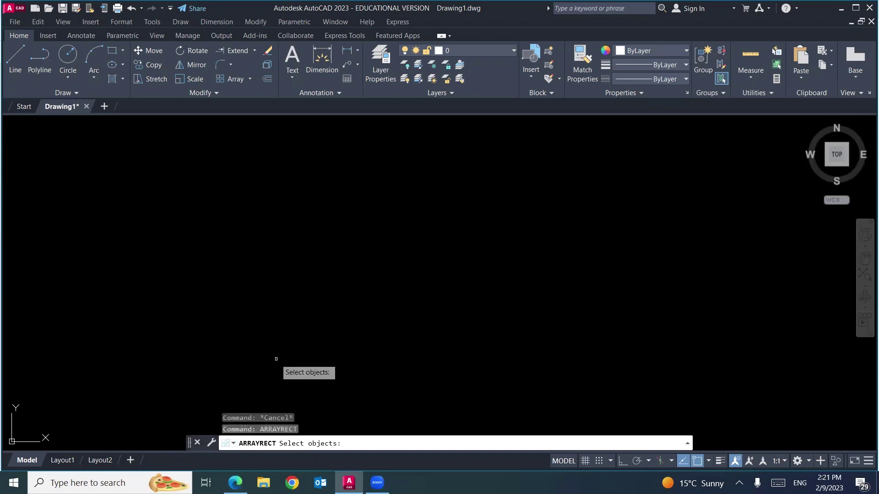
{"action": "key", "text": "Escape"}
{"action": "key", "text": "Escape"}
{"action": "key", "text": "Escape"}
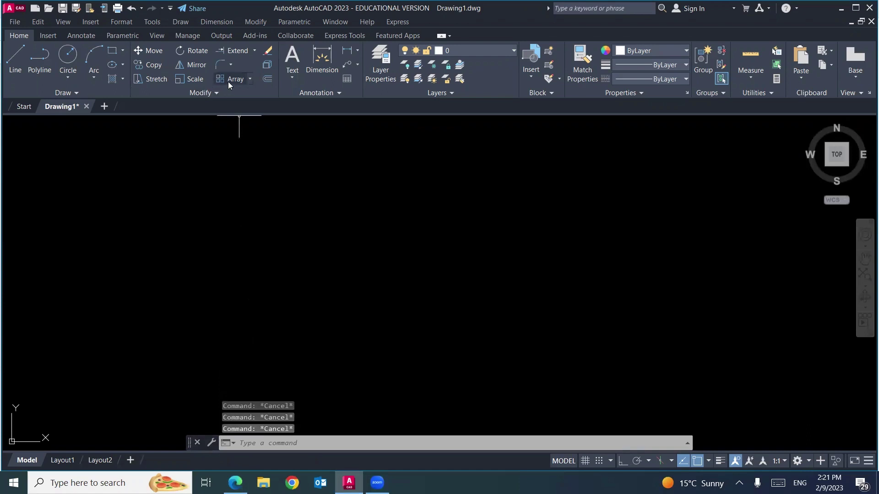
{"action": "left_click", "coordinate": [230, 82]}
{"action": "left_click", "coordinate": [229, 446]}
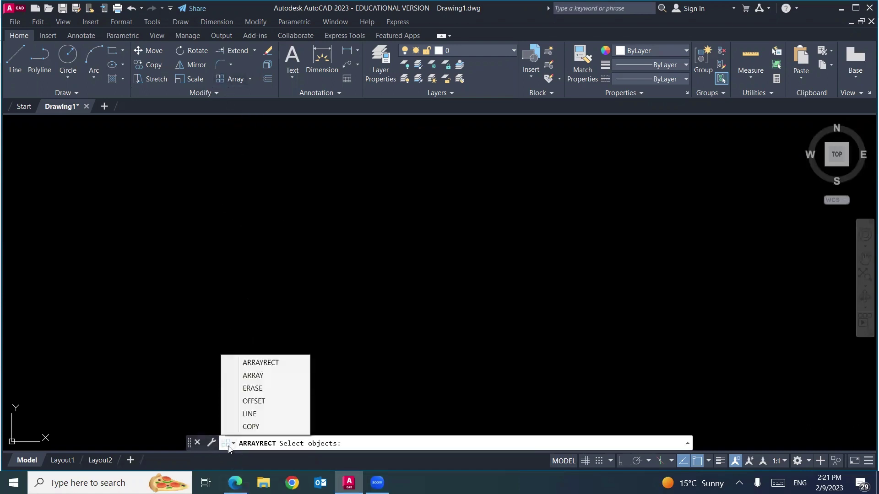
{"action": "key", "text": "Escape"}
{"action": "key", "text": "Escape"}
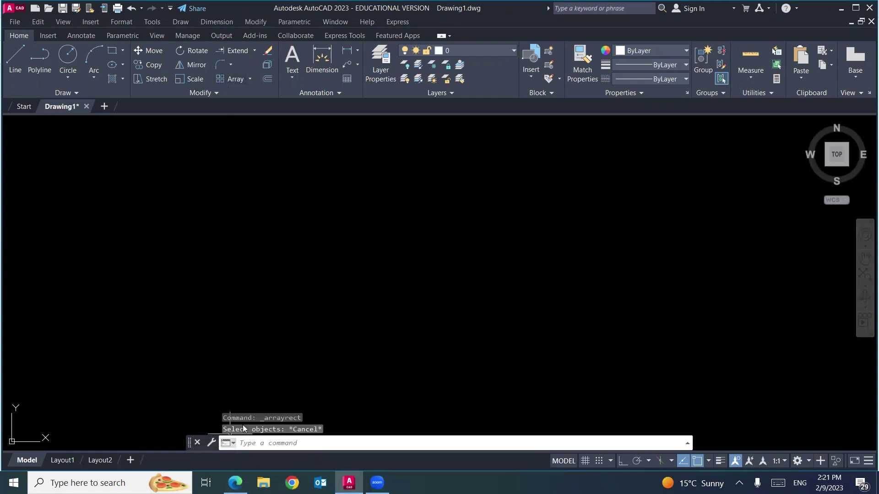
{"action": "left_click", "coordinate": [293, 356]}
{"action": "left_click", "coordinate": [240, 397]}
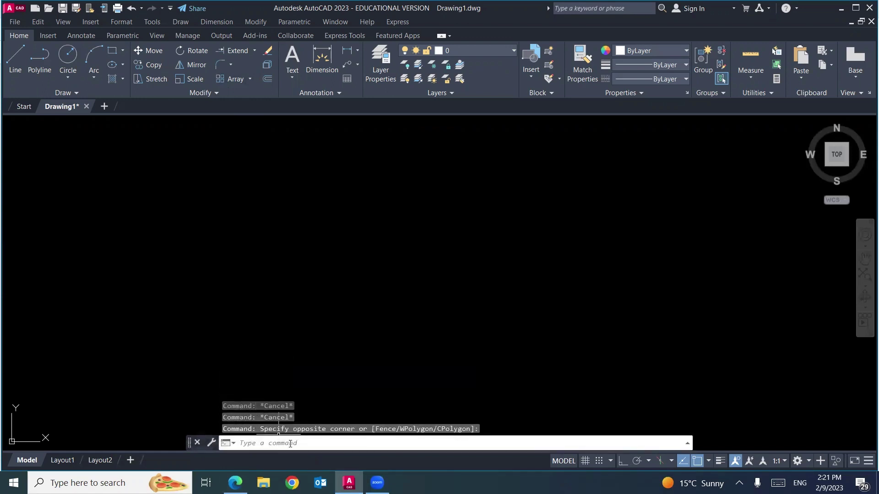
{"action": "type", "text": "ARRAY"}
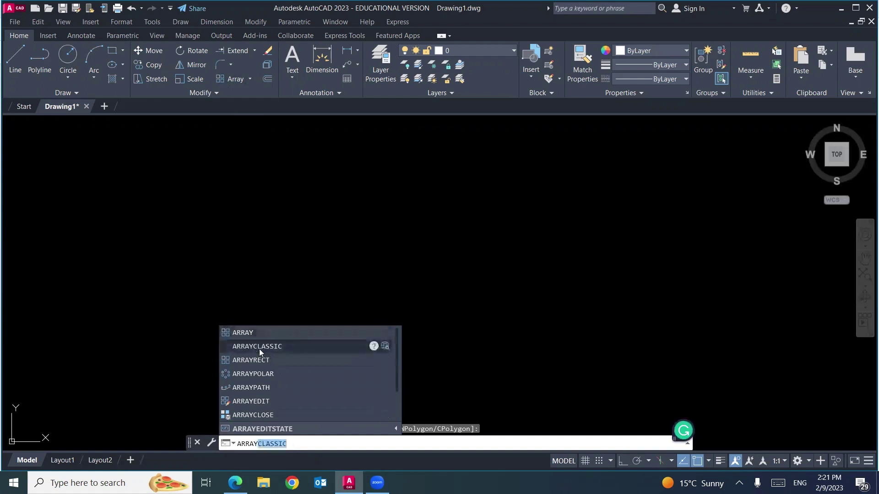
{"action": "left_click", "coordinate": [259, 350]}
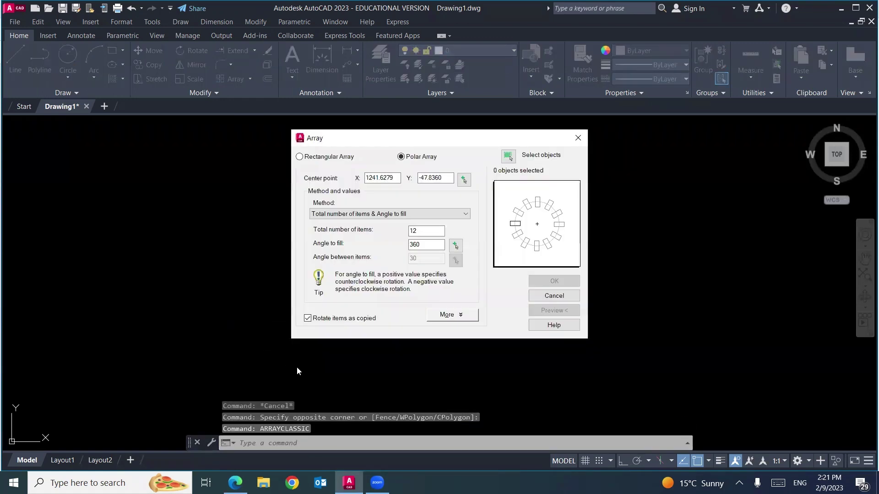
{"action": "key", "text": "Escape"}
{"action": "key", "text": "Escape"}
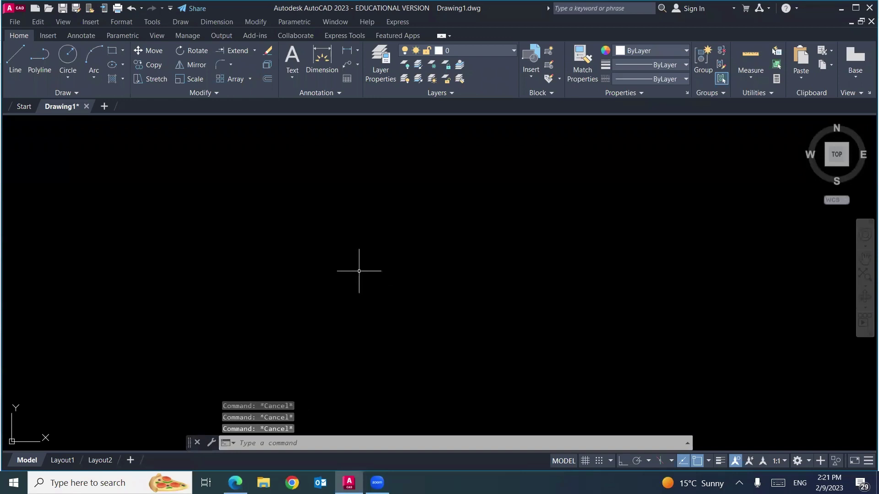
{"action": "left_click", "coordinate": [233, 81]}
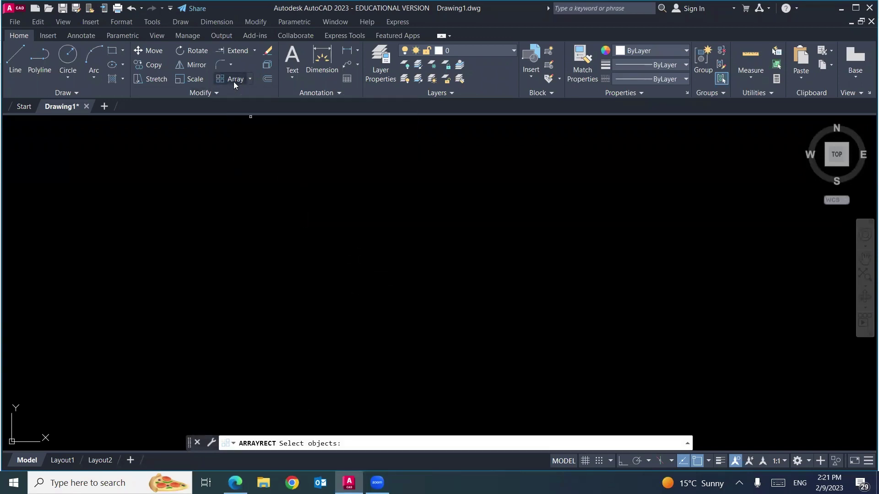
{"action": "key", "text": "Escape"}
{"action": "key", "text": "Escape"}
{"action": "key", "text": "Escape"}
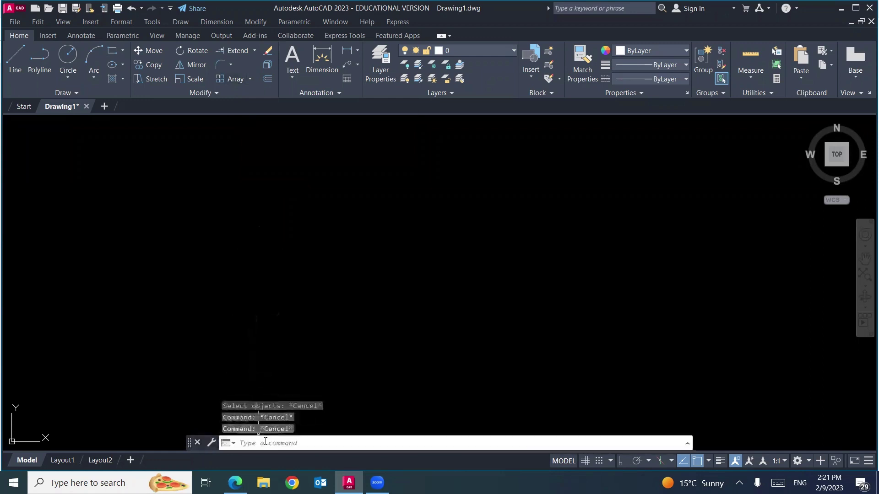
{"action": "type", "text": "ar"}
{"action": "key", "text": "Return"}
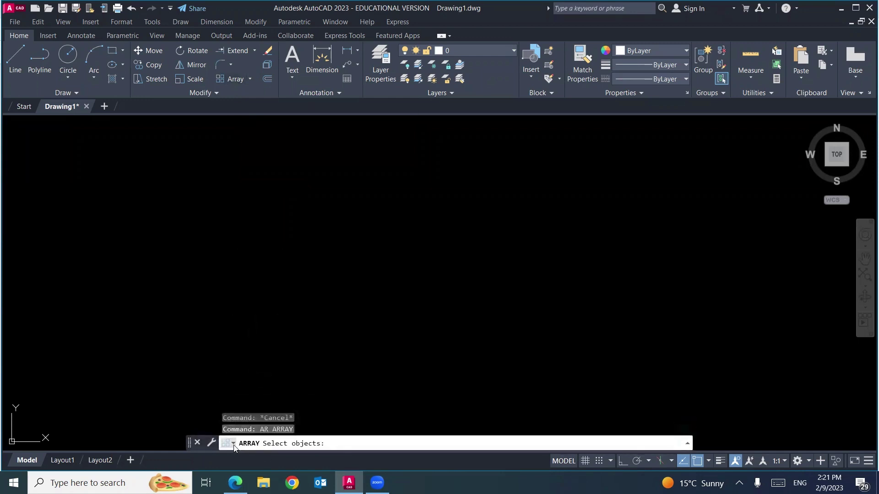
{"action": "left_click", "coordinate": [233, 444]}
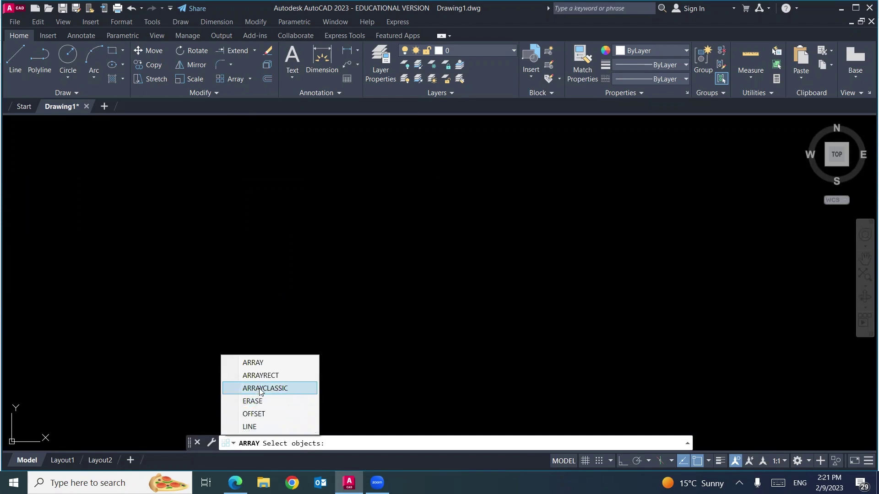
{"action": "key", "text": "Escape"}
{"action": "key", "text": "Escape"}
{"action": "key", "text": "Escape"}
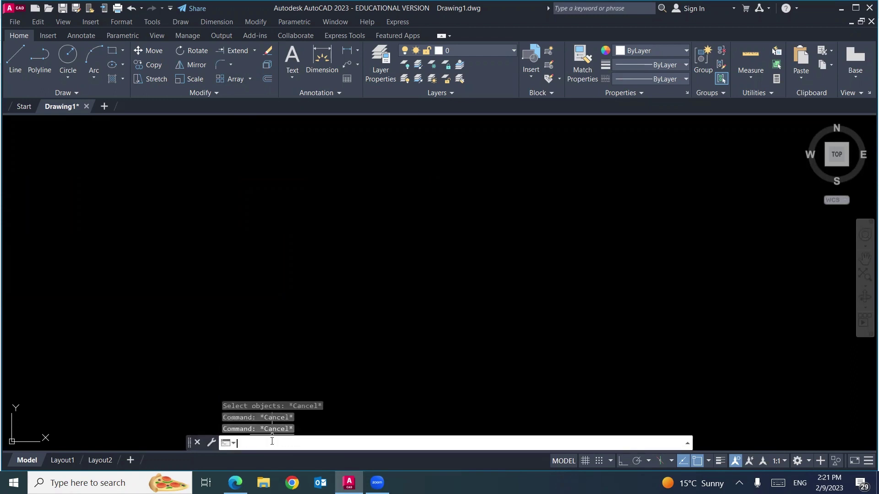
{"action": "type", "text": "ar"}
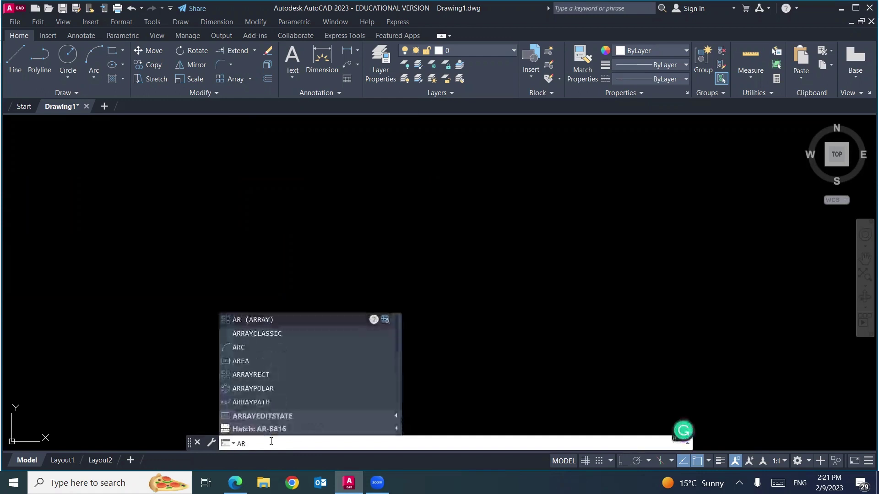
{"action": "left_click", "coordinate": [270, 334]}
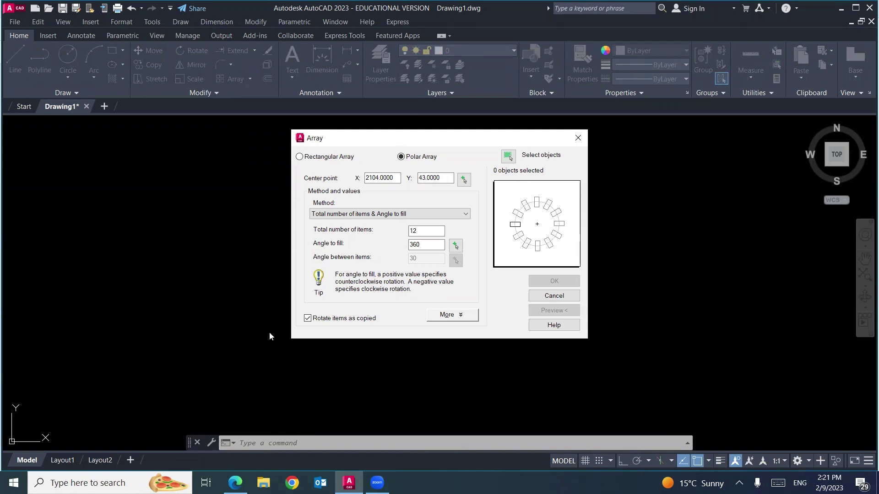
{"action": "left_click", "coordinate": [322, 158]}
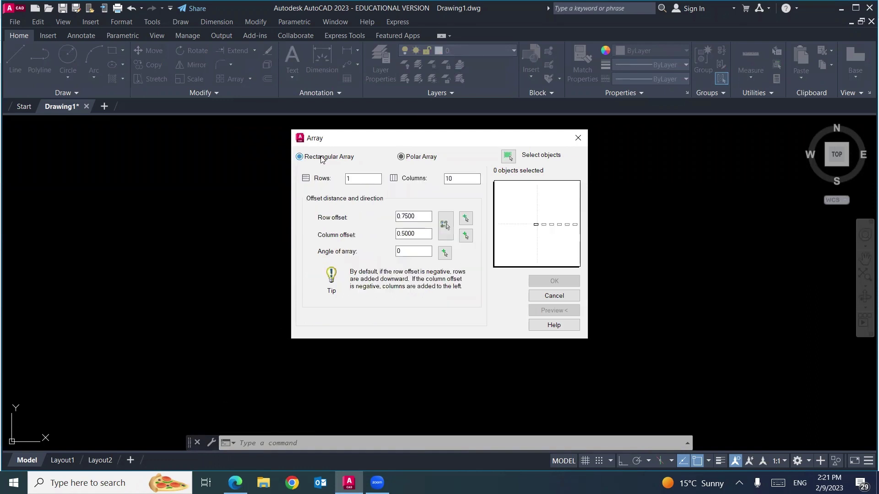
{"action": "left_click", "coordinate": [407, 157]}
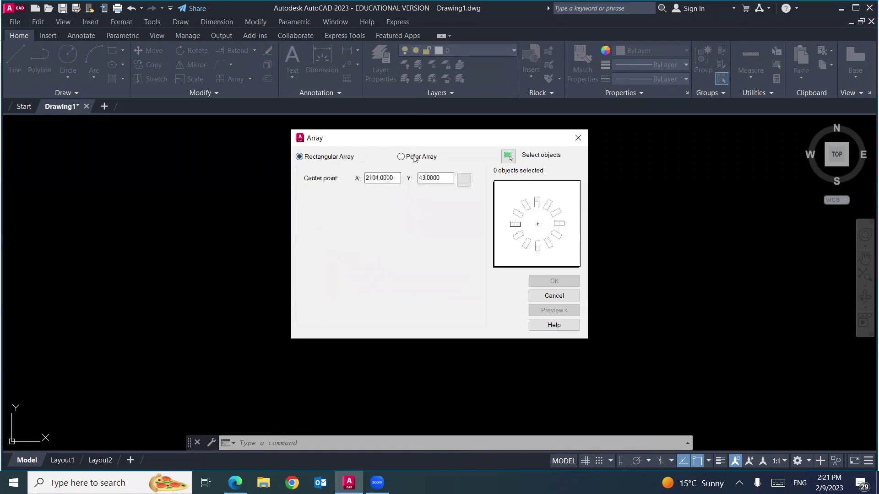
{"action": "left_click", "coordinate": [351, 158]}
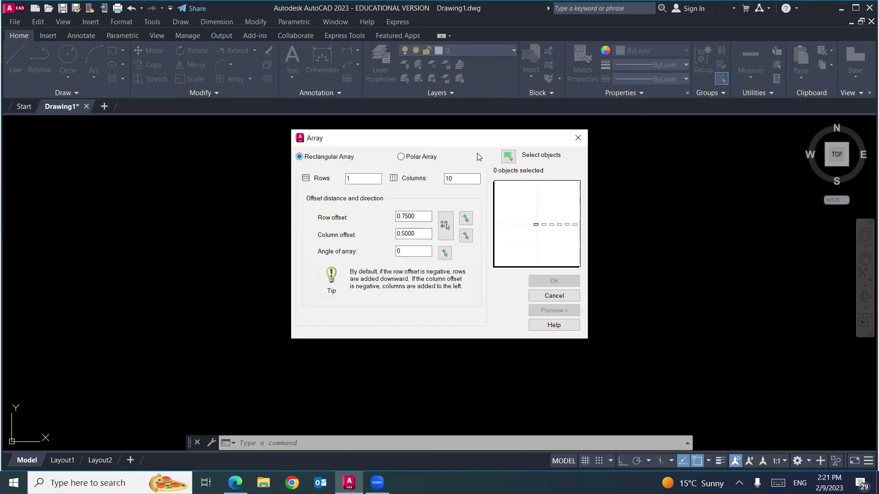
{"action": "left_click", "coordinate": [577, 137]}
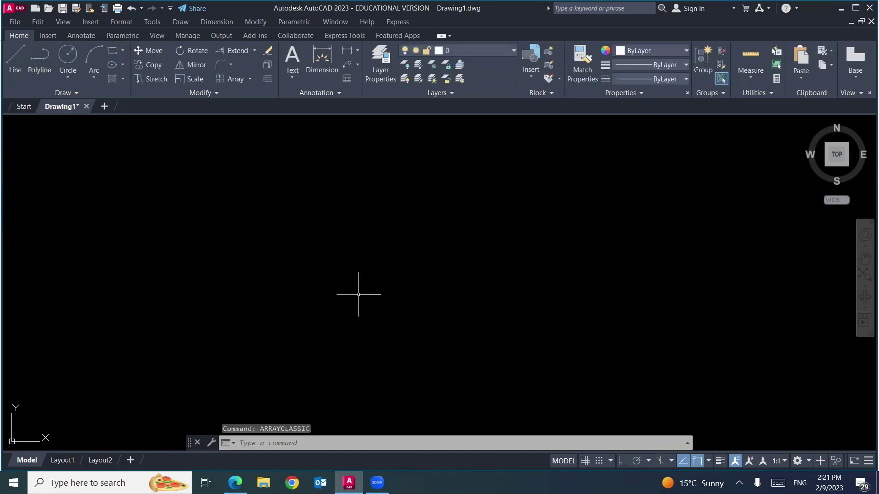
Step: Draw a 0.5 by 0.5 square with RECTANG (@.5,.5)
{"action": "type", "text": "rec"}
{"action": "key", "text": "Return"}
{"action": "left_click", "coordinate": [223, 345]}
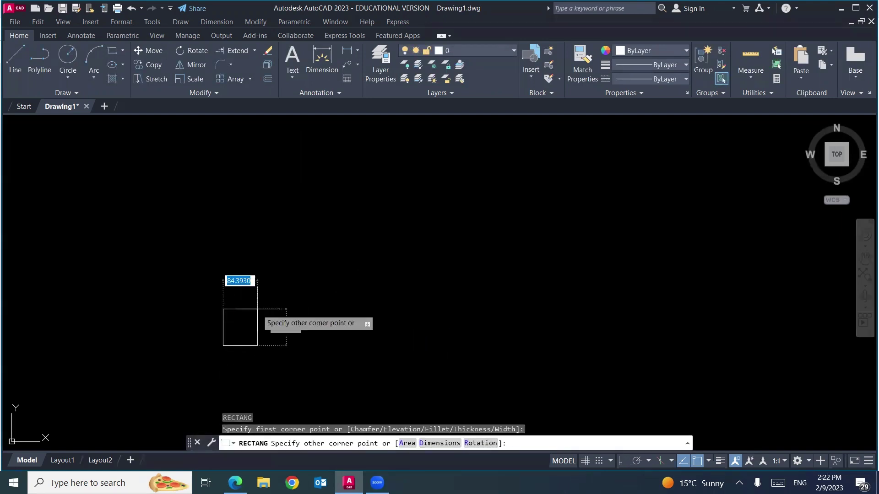
{"action": "key", "text": "BackSpace"}
{"action": "type", "text": ".5,.5"}
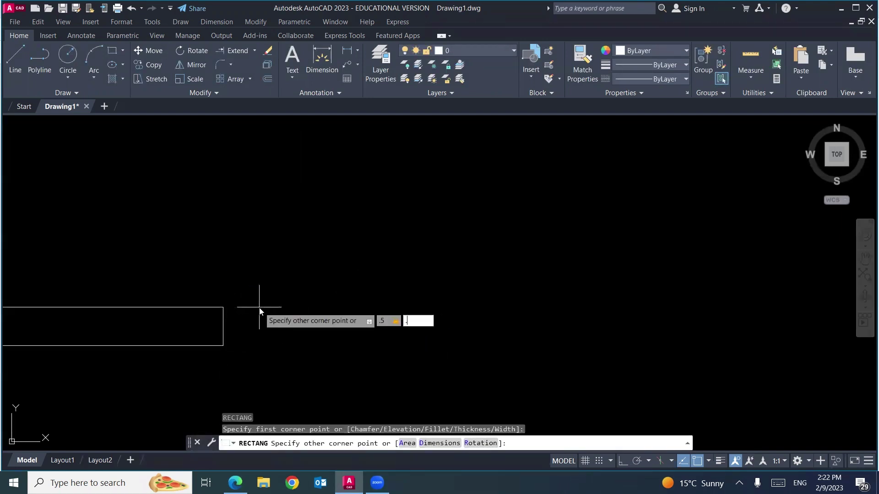
{"action": "key", "text": "Return"}
{"action": "scroll", "coordinate": [236, 334], "scroll_direction": "up", "scroll_amount": 15}
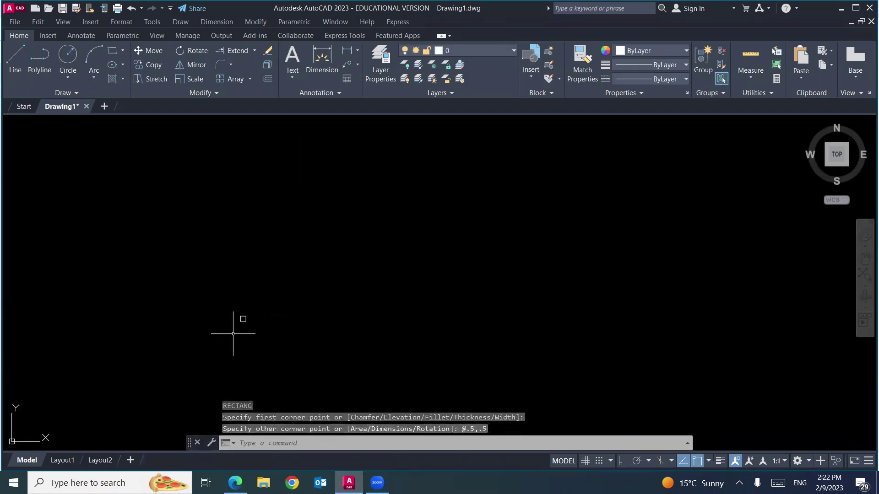
{"action": "scroll", "coordinate": [238, 325], "scroll_direction": "down", "scroll_amount": 4}
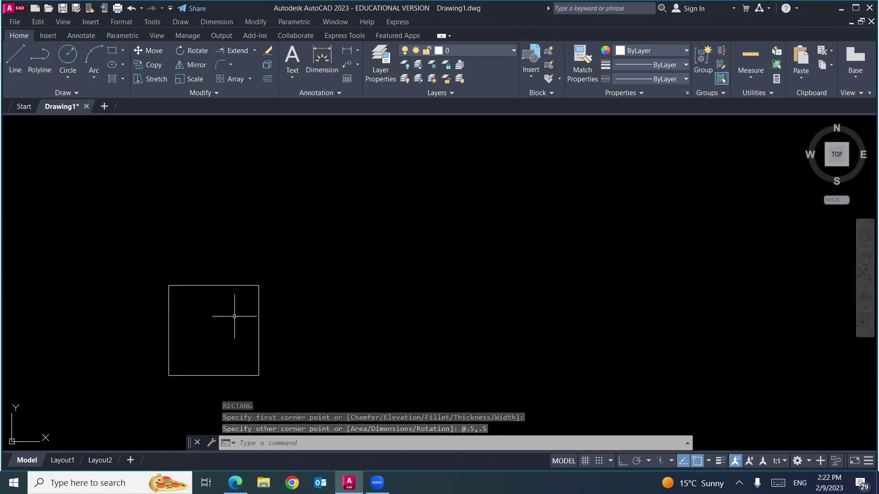
{"action": "mouse_move", "coordinate": [235, 314]}
{"action": "middle_mouse_down"}
{"action": "mouse_move", "coordinate": [226, 304]}
{"action": "mouse_move", "coordinate": [265, 311]}
{"action": "middle_mouse_up"}
{"action": "scroll", "coordinate": [220, 298], "scroll_direction": "down", "scroll_amount": 6}
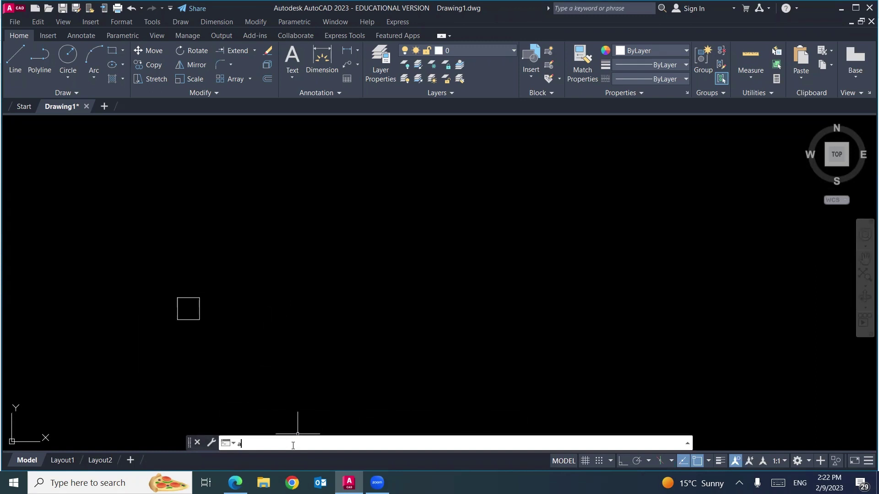
Step: Launch ARRAYCLASSIC and set a Rectangular Array of 5 rows, 10 columns, 0.75 row and column offsets
{"action": "type", "text": "r"}
{"action": "left_click", "coordinate": [267, 335]}
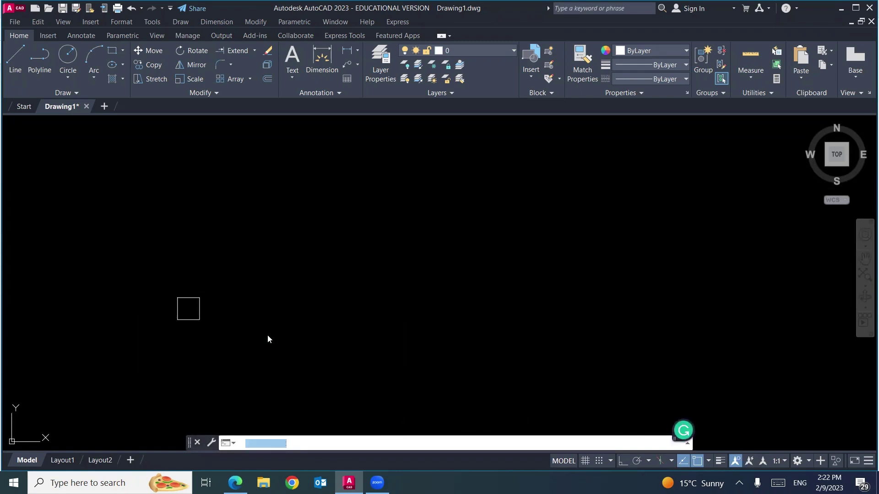
{"action": "left_click", "coordinate": [310, 158]}
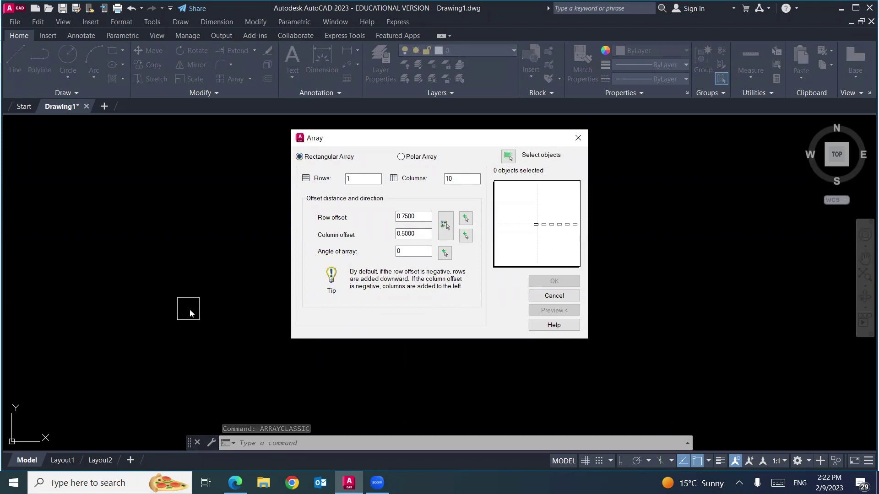
{"action": "left_click", "coordinate": [359, 178]}
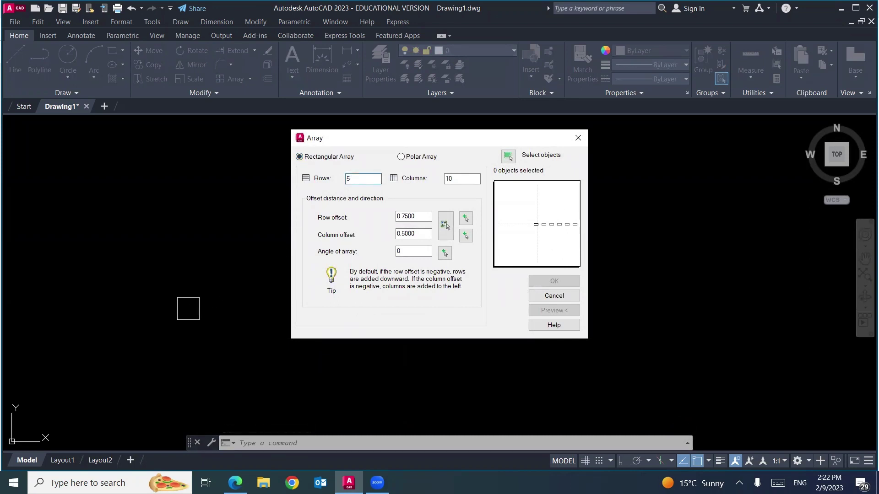
{"action": "key", "text": "Tab"}
{"action": "left_click_drag", "start_coordinate": [420, 217], "coordinate": [399, 217]}
{"action": "left_click_drag", "start_coordinate": [416, 234], "coordinate": [394, 235]}
{"action": "type", "text": ".75"}
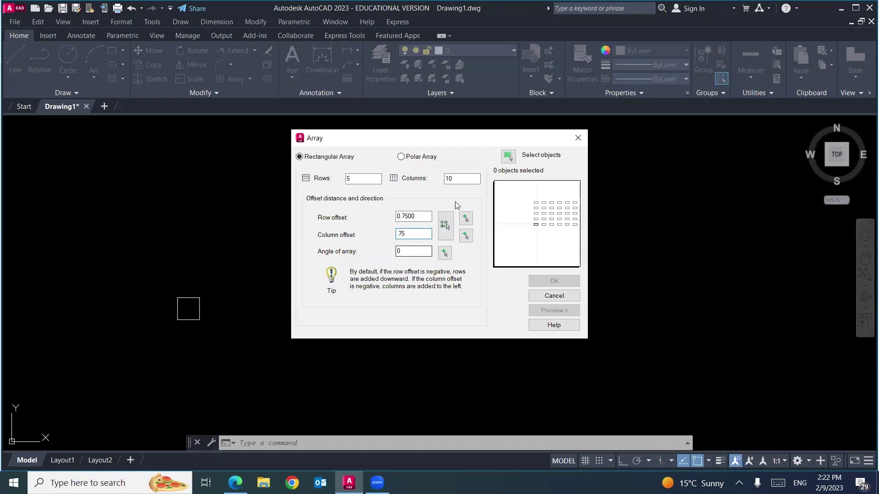
Step: Select the square as the array object and create the 5 by 10 grid
{"action": "left_click", "coordinate": [509, 158]}
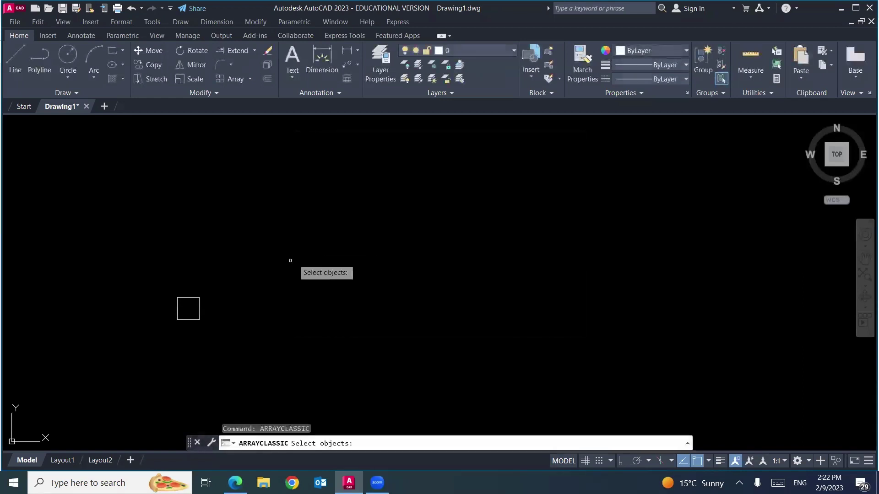
{"action": "left_click", "coordinate": [207, 289]}
{"action": "left_click", "coordinate": [167, 330]}
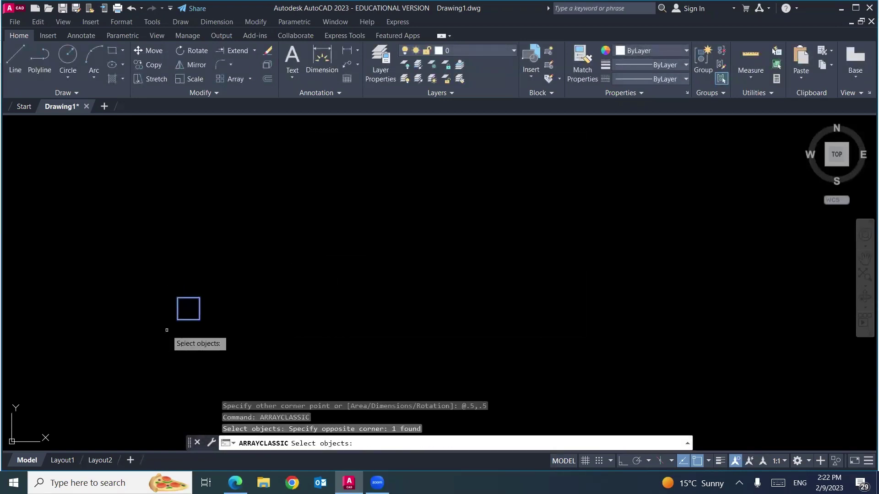
{"action": "key", "text": "Return"}
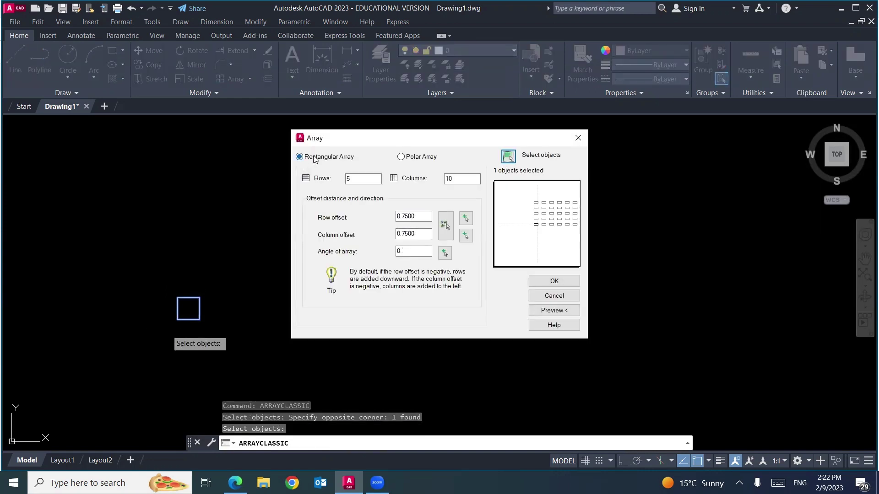
{"action": "double_click", "coordinate": [345, 178]}
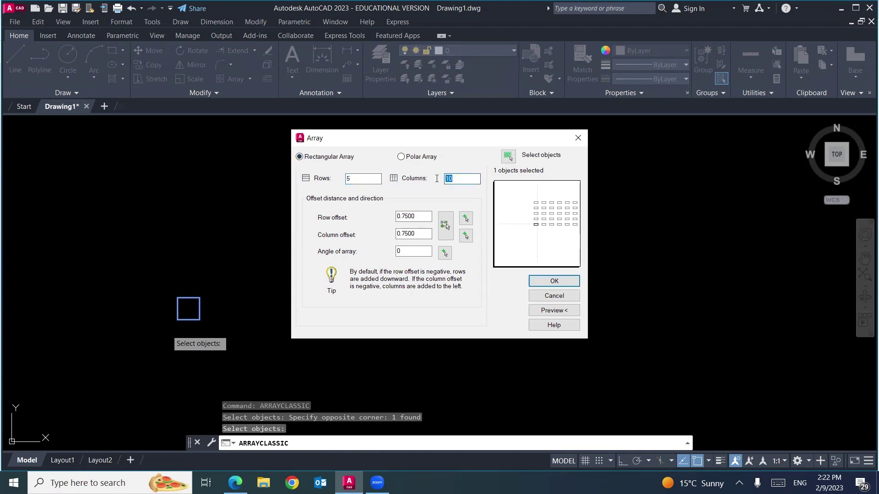
{"action": "left_click_drag", "start_coordinate": [414, 217], "coordinate": [407, 235]}
{"action": "left_click", "coordinate": [547, 282]}
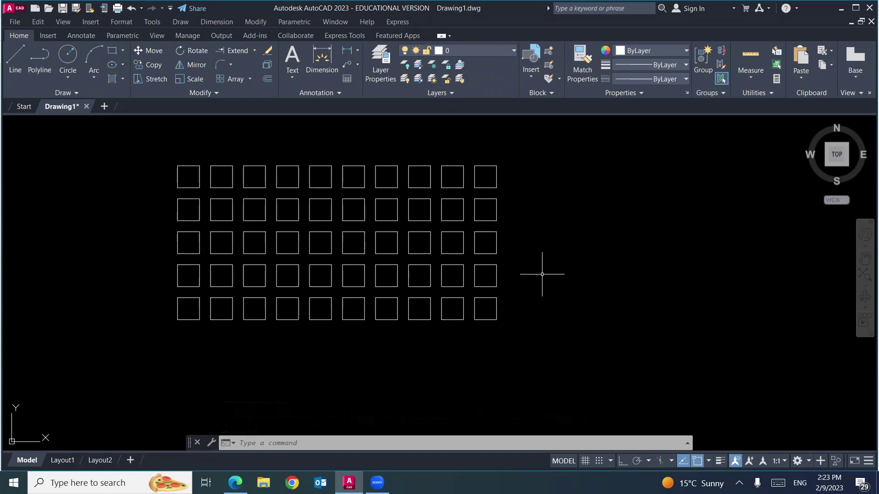
Step: Crossing-window select all 50 squares of the grid and delete them
{"action": "left_click", "coordinate": [102, 300]}
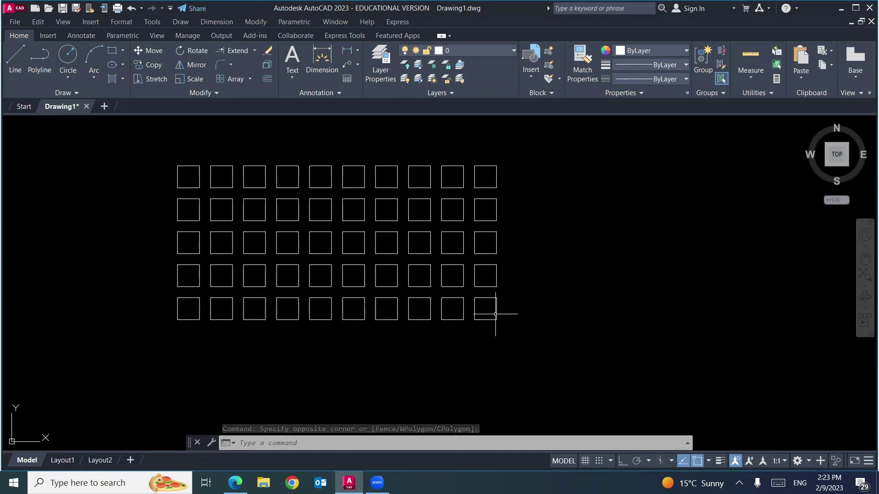
{"action": "left_click", "coordinate": [175, 321]}
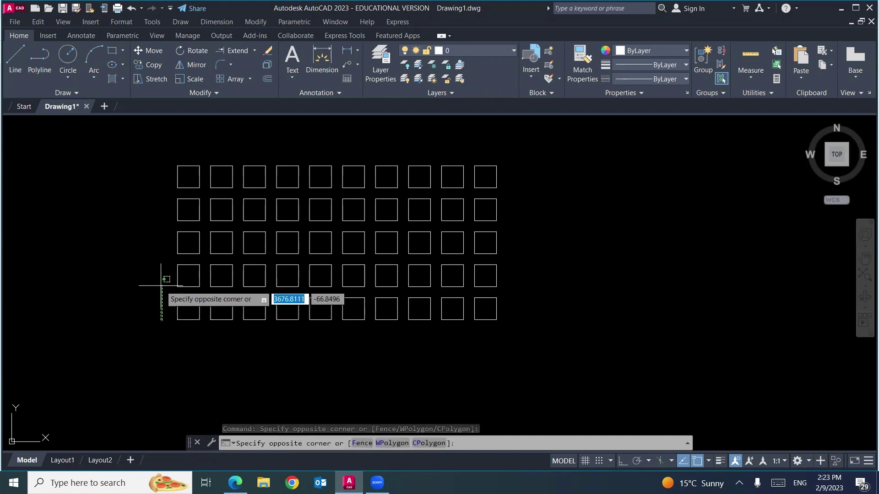
{"action": "left_click", "coordinate": [162, 287]}
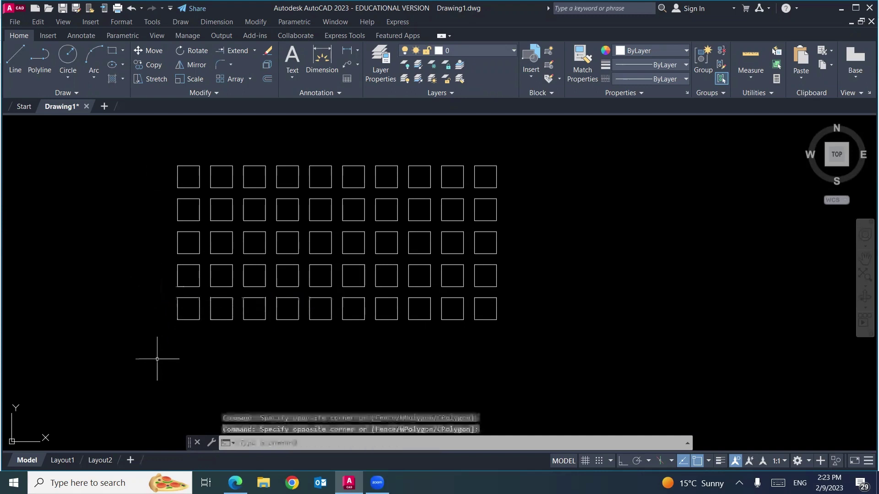
{"action": "left_click", "coordinate": [527, 159]}
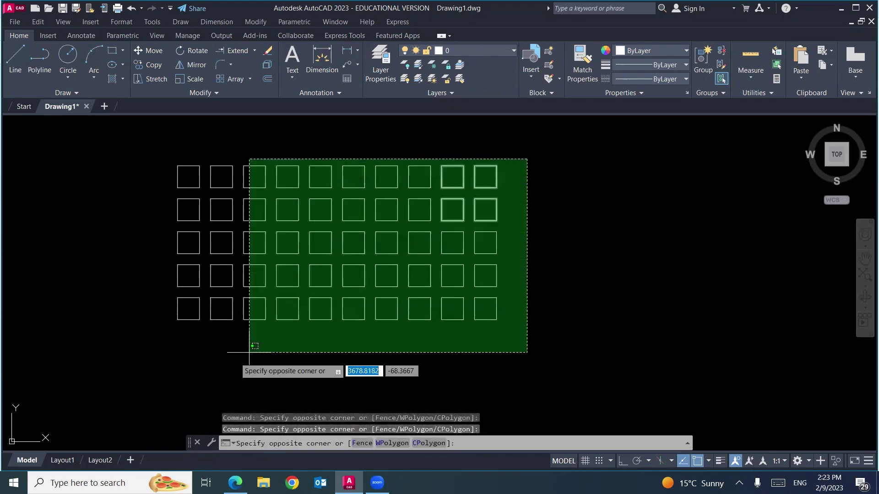
{"action": "left_click", "coordinate": [125, 347]}
{"action": "key", "text": "Delete"}
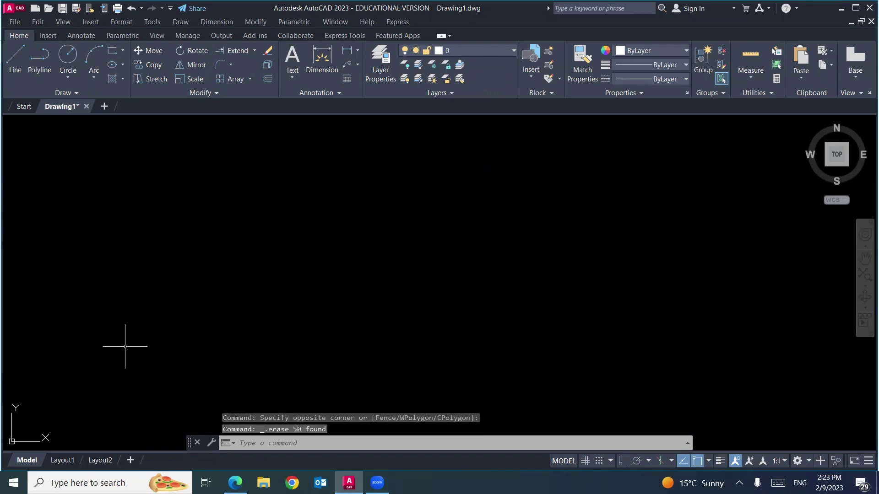
Step: Draw a 0.25 by 0.25 square with RECTANG
{"action": "type", "text": "rec"}
{"action": "key", "text": "Return"}
{"action": "left_click", "coordinate": [149, 343]}
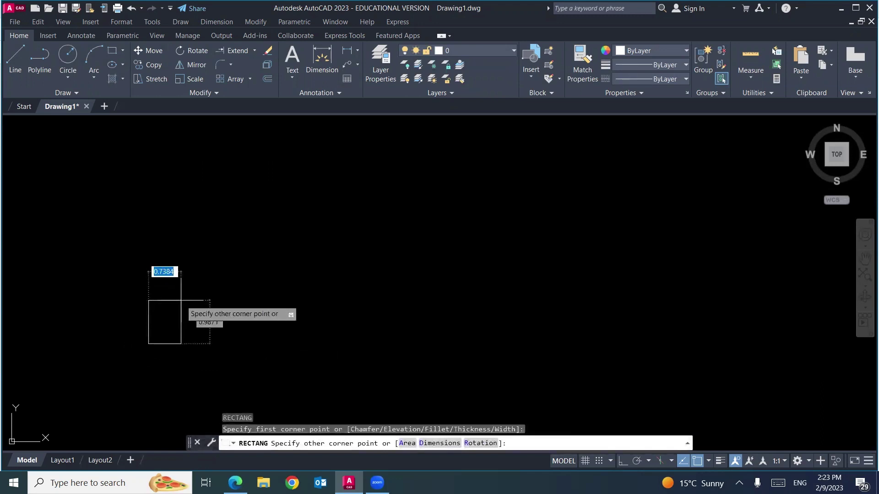
{"action": "key", "text": "BackSpace"}
{"action": "type", "text": ".25"}
{"action": "key", "text": "Tab"}
{"action": "type", "text": "."}
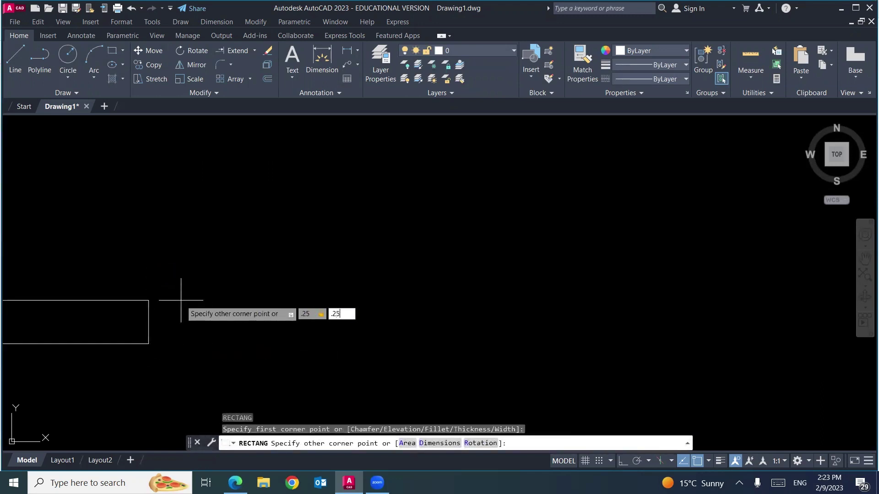
{"action": "type", "text": "25"}
{"action": "key", "text": "Return"}
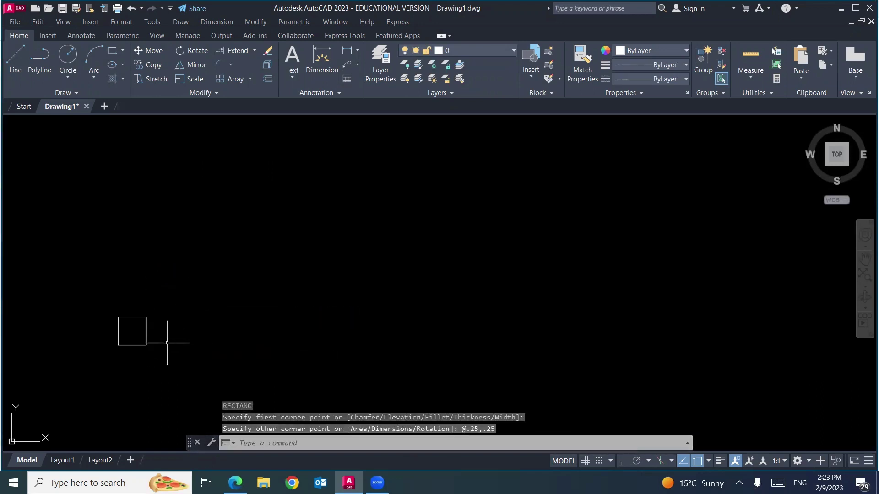
Step: Array the square classically into 1 row of 5 columns, 0.5 column offset
{"action": "type", "text": "AR"}
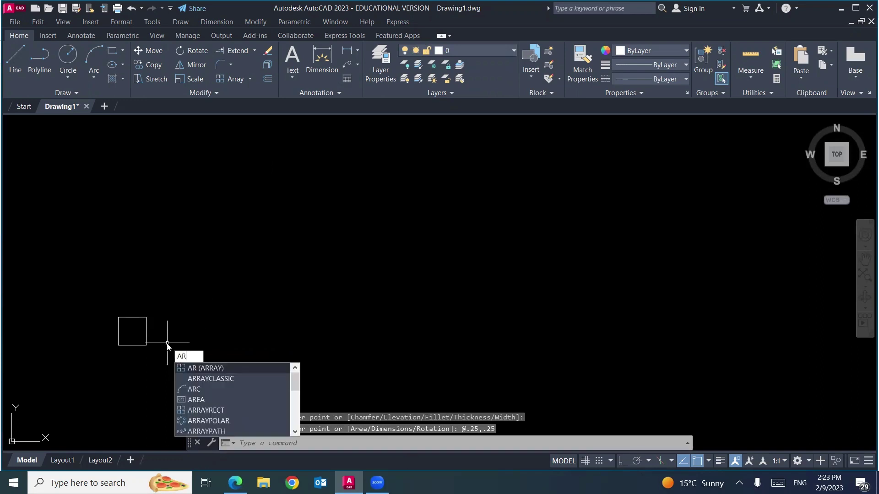
{"action": "left_click", "coordinate": [211, 379]}
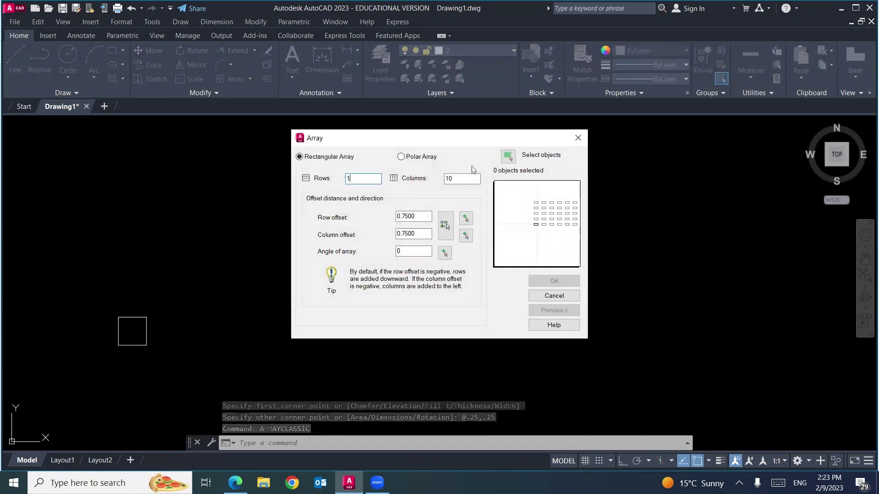
{"action": "key", "text": "Tab"}
{"action": "type", "text": "5"}
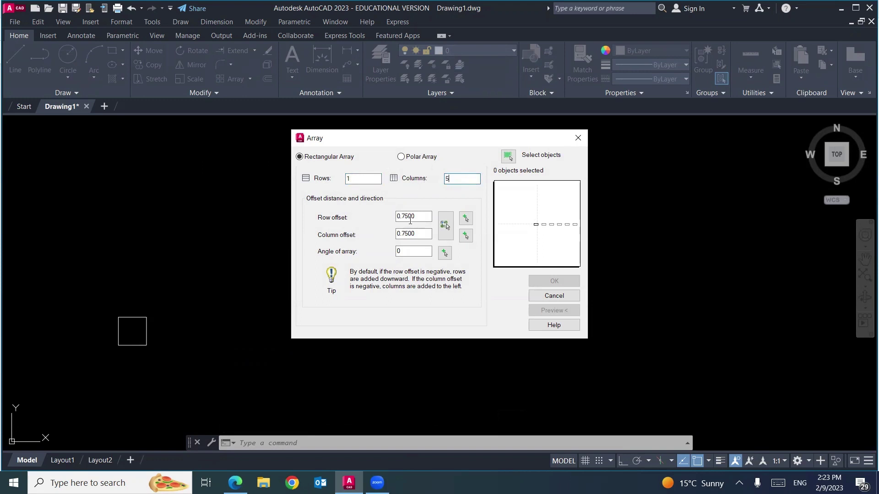
{"action": "key", "text": "Tab"}
{"action": "key", "text": "Tab"}
{"action": "key", "text": "BackSpace"}
{"action": "left_click", "coordinate": [508, 156]}
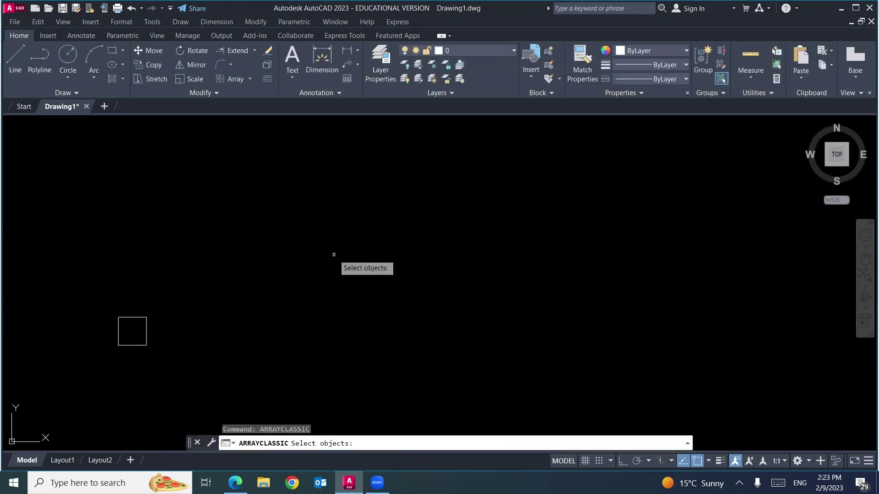
{"action": "left_click", "coordinate": [156, 300]}
{"action": "left_click", "coordinate": [110, 354]}
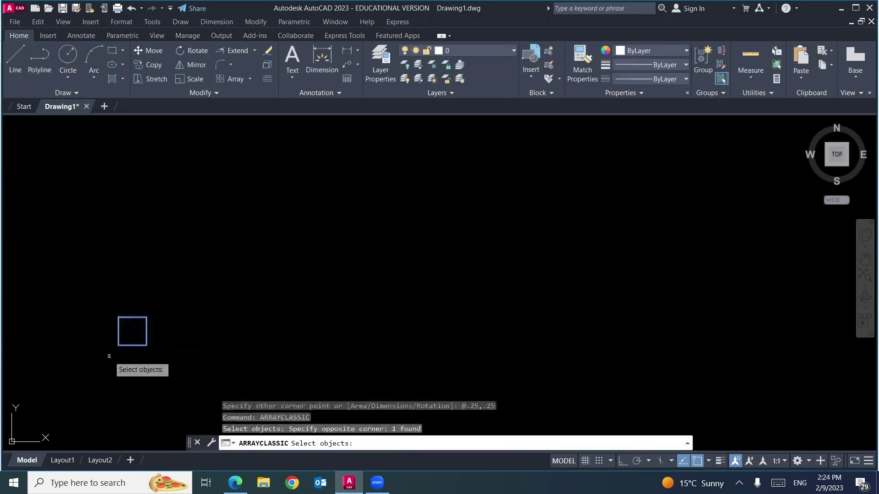
{"action": "key", "text": "Return"}
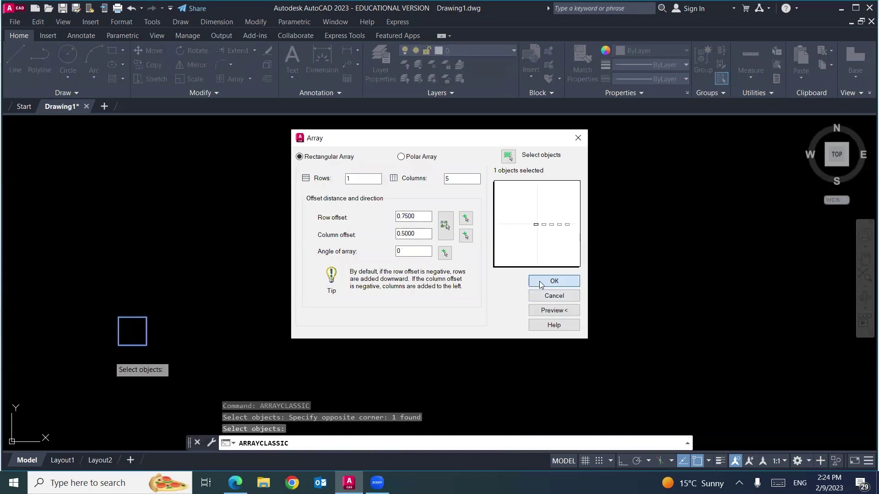
{"action": "left_click", "coordinate": [540, 281]}
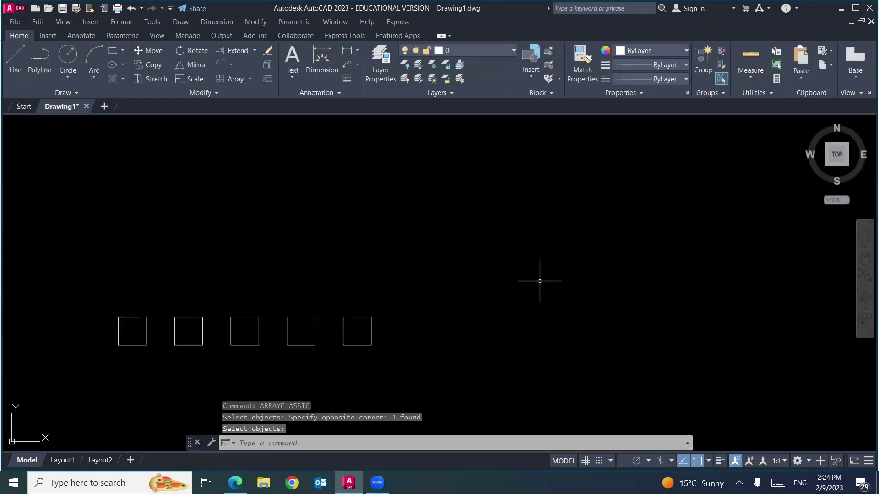
Step: Erase the row of five squares and check off Polar Array in the notes
{"action": "left_click", "coordinate": [411, 300]}
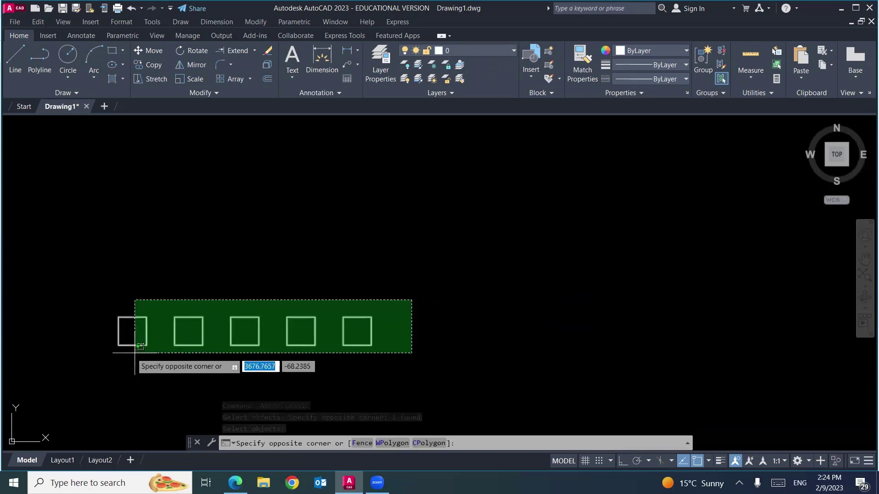
{"action": "left_click", "coordinate": [82, 359]}
{"action": "key", "text": "Delete"}
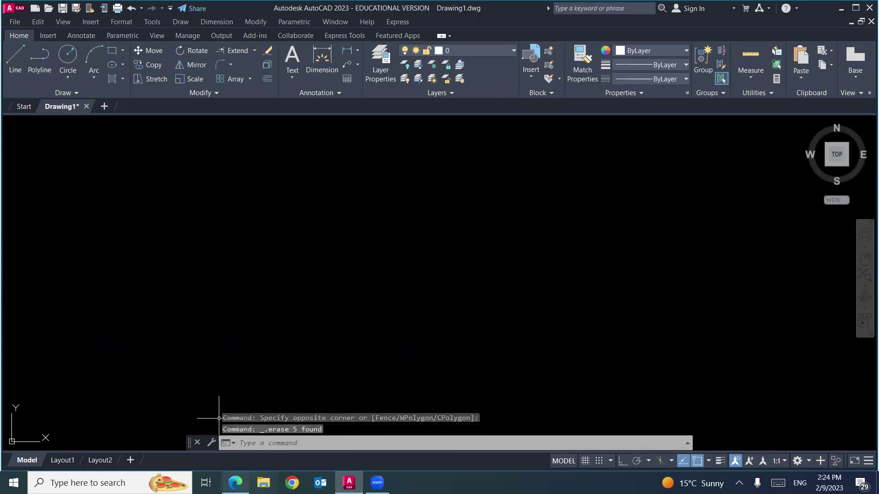
{"action": "left_click", "coordinate": [235, 483]}
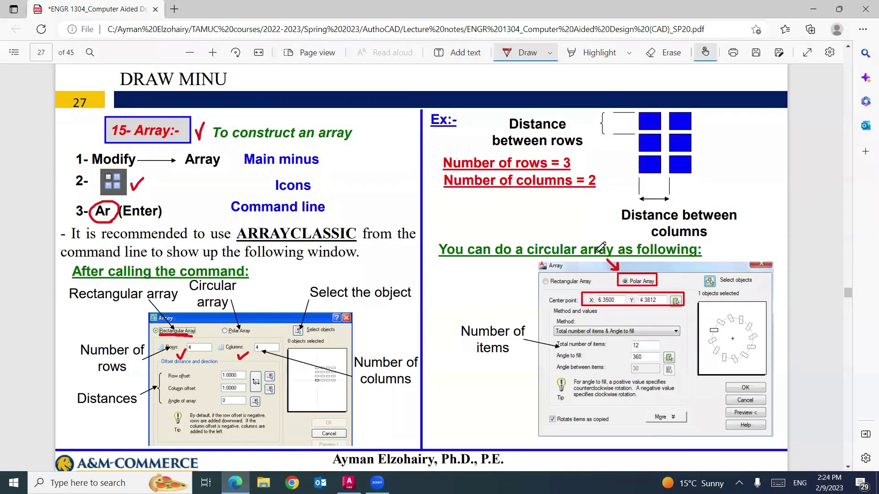
{"action": "left_click_drag", "start_coordinate": [662, 278], "coordinate": [677, 272]}
{"action": "left_click", "coordinate": [349, 483]}
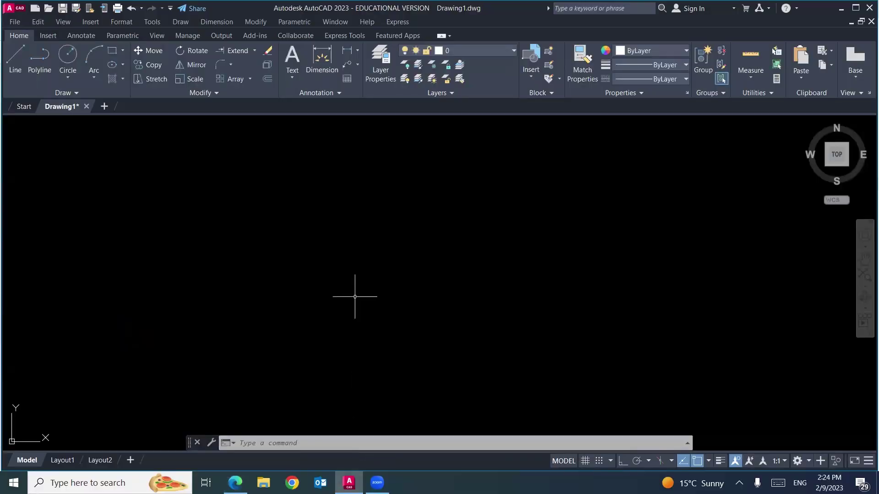
Step: Draw a circle and a small rectangle just above it
{"action": "type", "text": "c"}
{"action": "key", "text": "Return"}
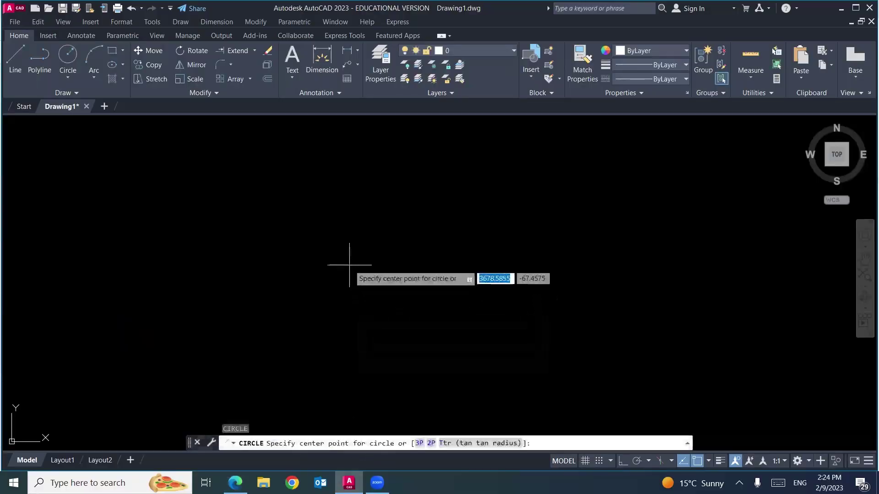
{"action": "left_click", "coordinate": [349, 265]}
{"action": "left_click", "coordinate": [363, 327]}
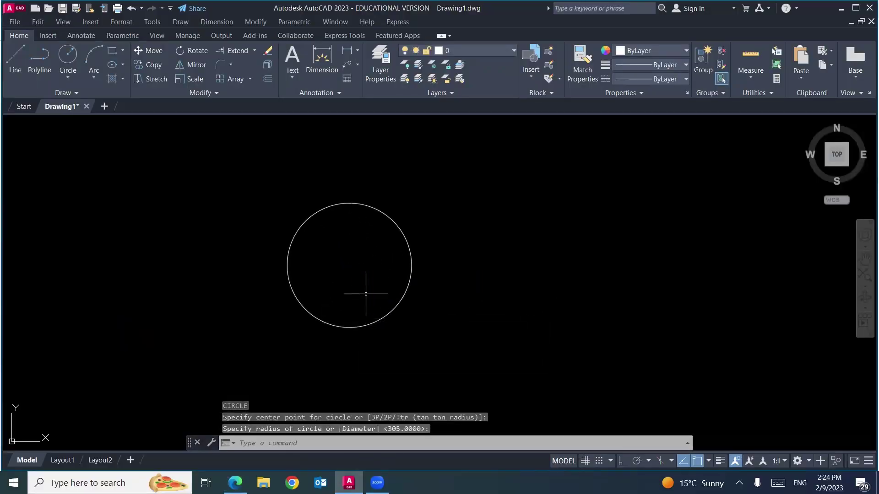
{"action": "type", "text": "rec"}
{"action": "key", "text": "Return"}
{"action": "left_click", "coordinate": [362, 171]}
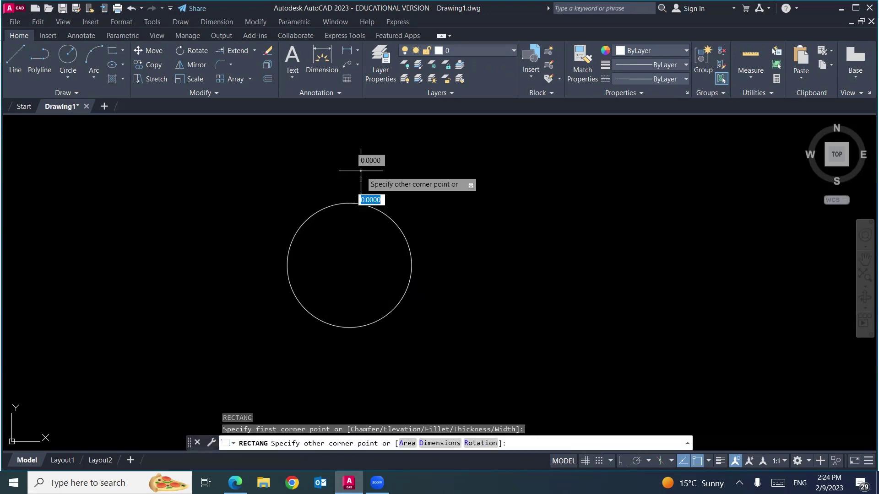
{"action": "left_click", "coordinate": [336, 189]}
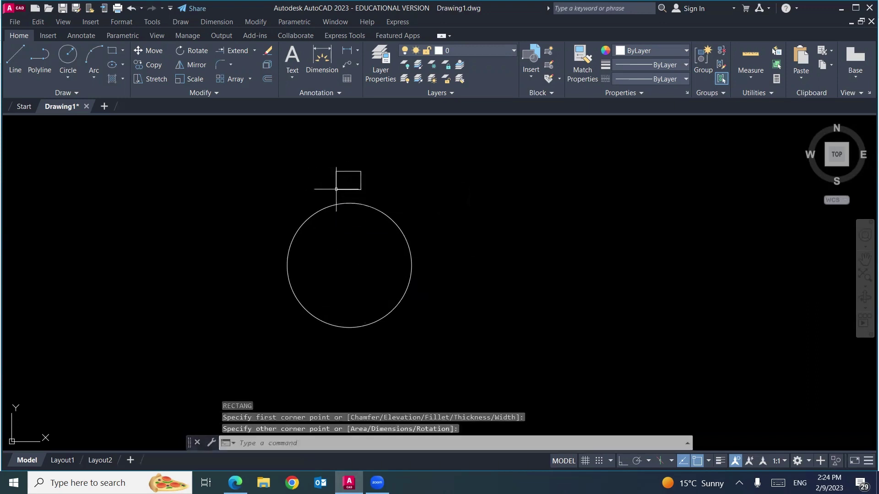
Step: Move the rectangle down onto the circle's top quadrant
{"action": "type", "text": "m"}
{"action": "key", "text": "Return"}
{"action": "left_click", "coordinate": [360, 167]}
{"action": "left_click", "coordinate": [341, 191]}
{"action": "key", "text": "Return"}
{"action": "left_click", "coordinate": [348, 189]}
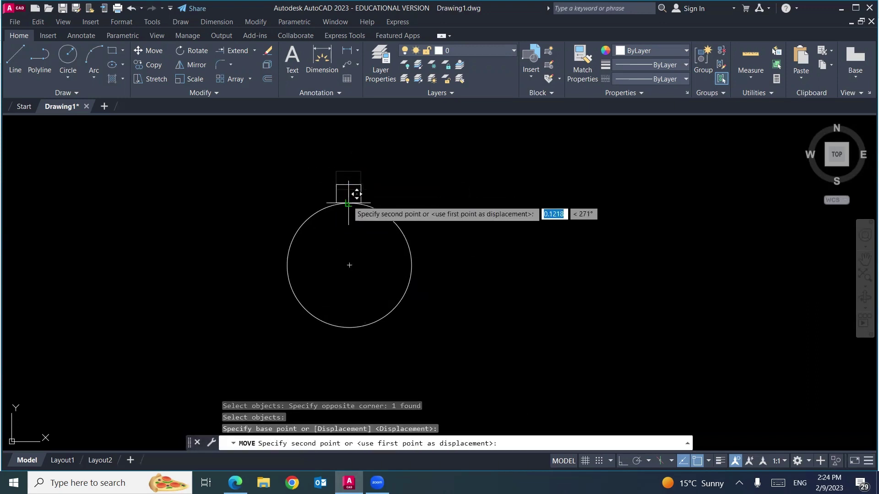
{"action": "left_click", "coordinate": [349, 203]}
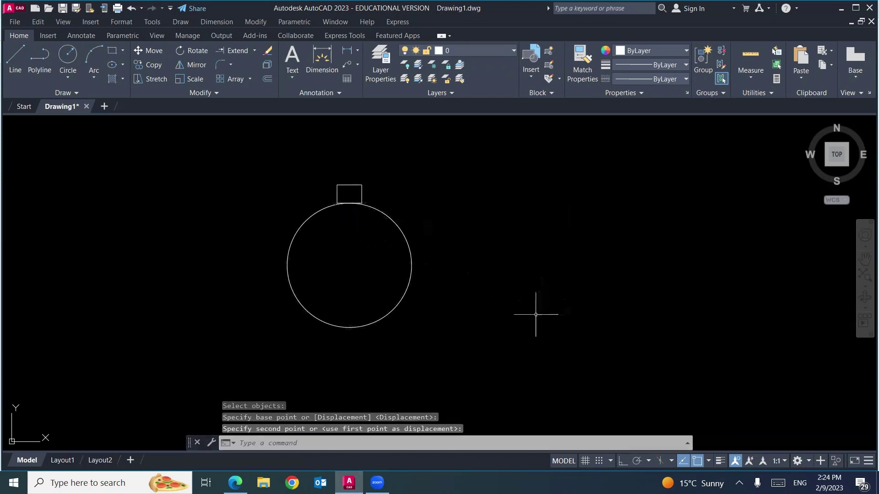
{"action": "middle_click_drag", "start_coordinate": [536, 315], "coordinate": [509, 313]}
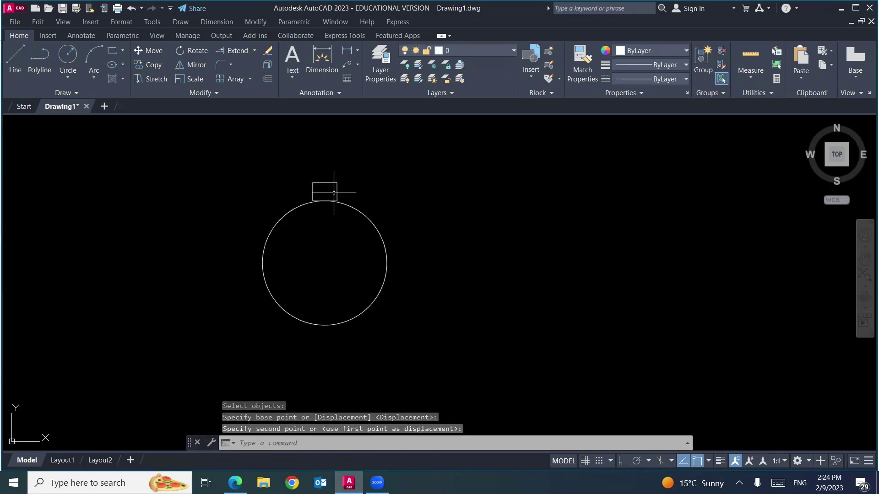
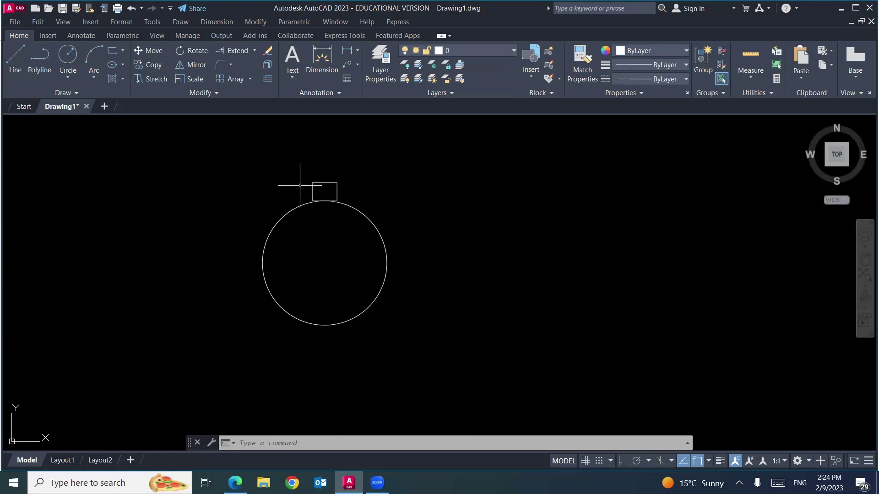
Step: Polar-array the square 8 times about the circle's centre with ARRAYCLASSIC, then undo it
{"action": "type", "text": "AR"}
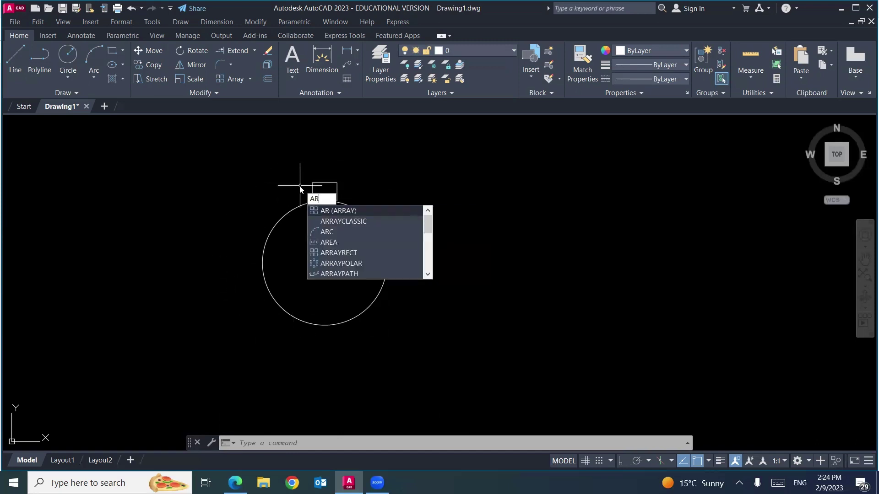
{"action": "left_click", "coordinate": [337, 222]}
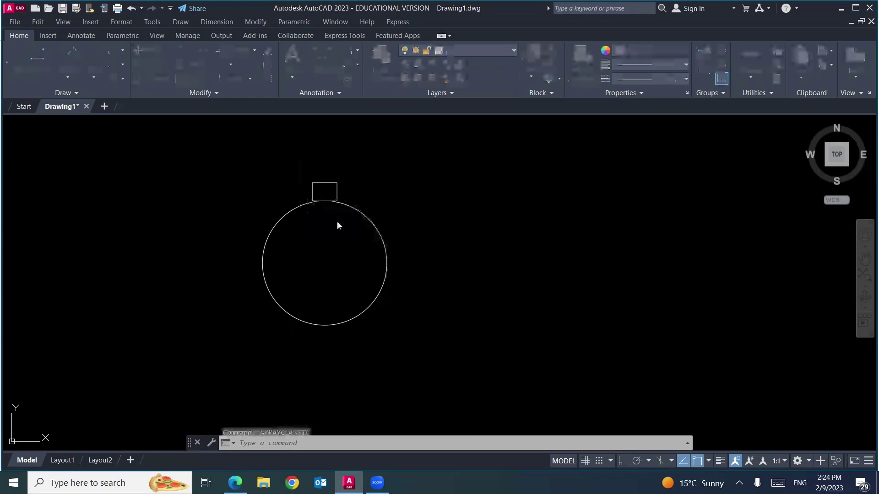
{"action": "left_click", "coordinate": [414, 157]}
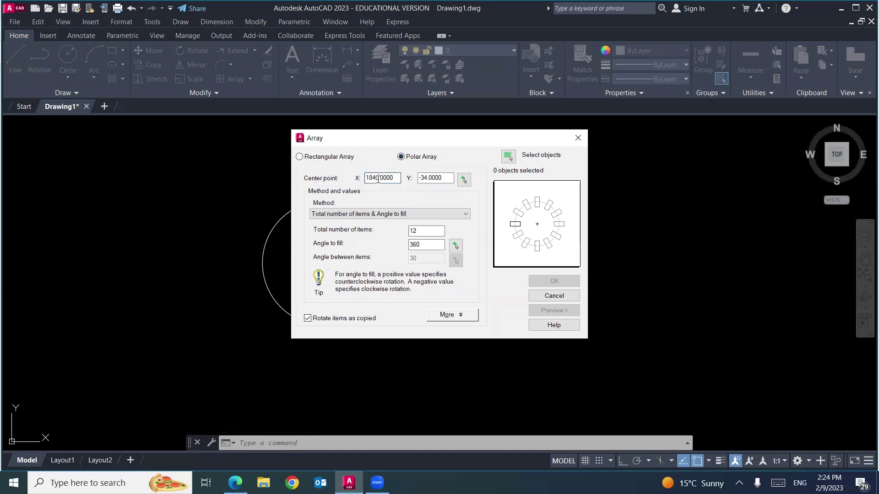
{"action": "left_click", "coordinate": [463, 179]}
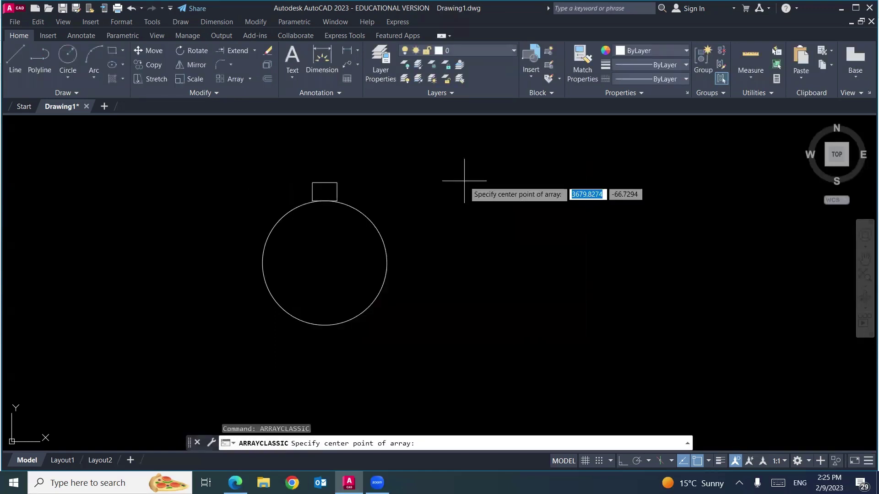
{"action": "left_click", "coordinate": [325, 263]}
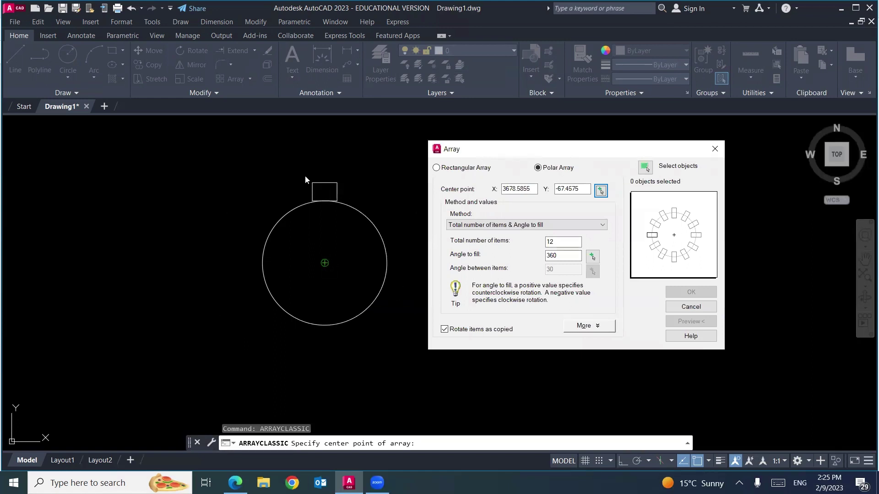
{"action": "double_click", "coordinate": [552, 242]}
{"action": "left_click", "coordinate": [645, 167]}
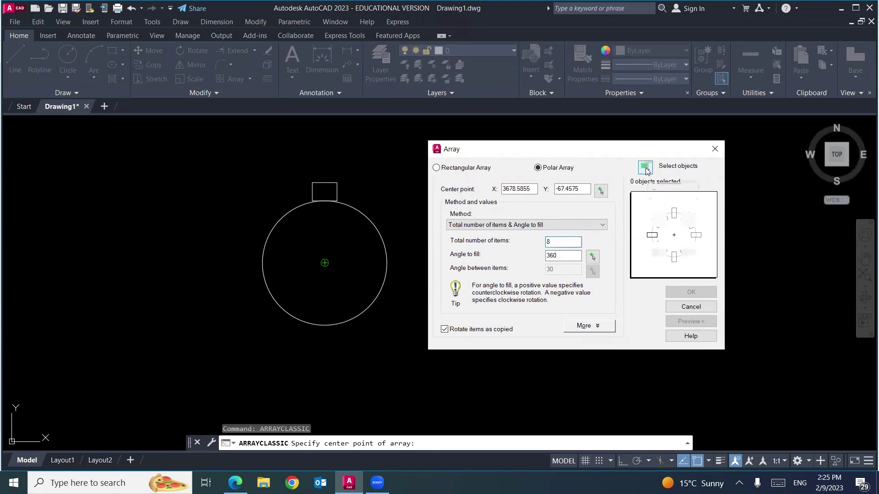
{"action": "left_click", "coordinate": [338, 196]}
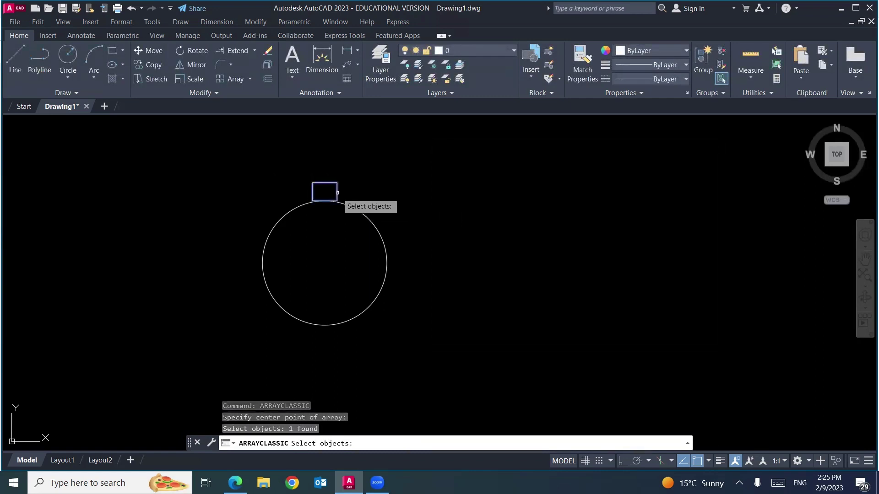
{"action": "key", "text": "Return"}
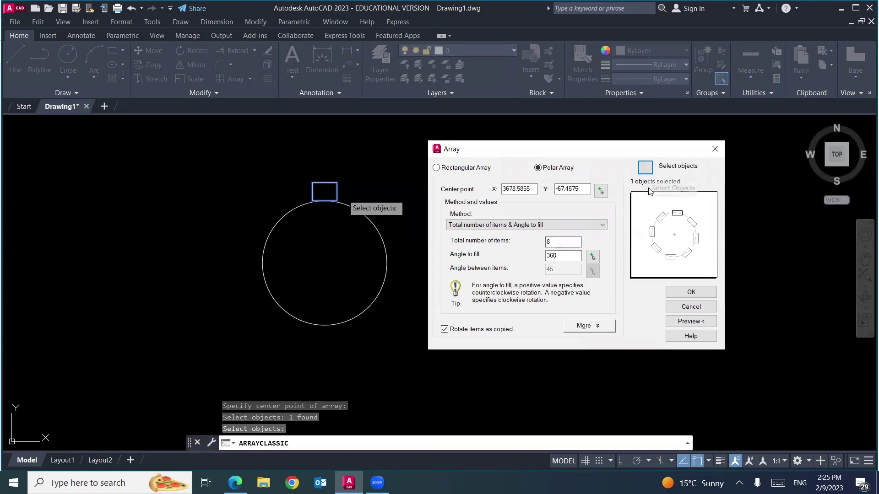
{"action": "left_click", "coordinate": [683, 291]}
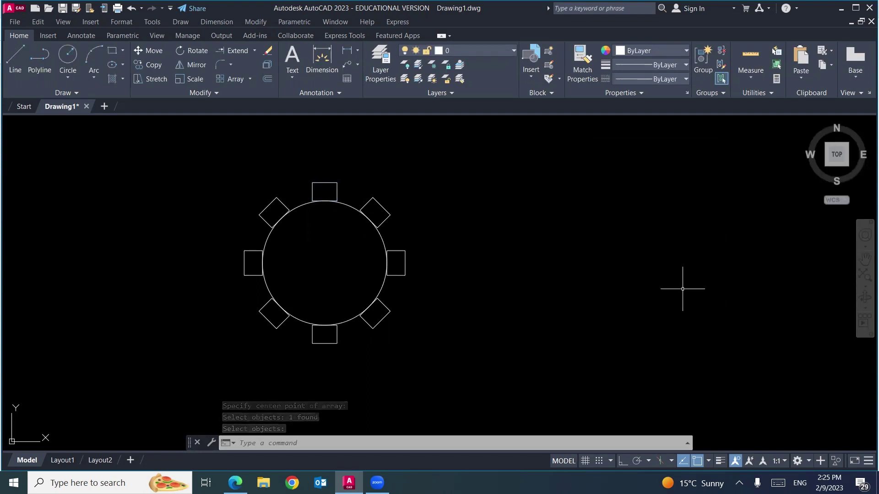
{"action": "key", "text": "ctrl+z"}
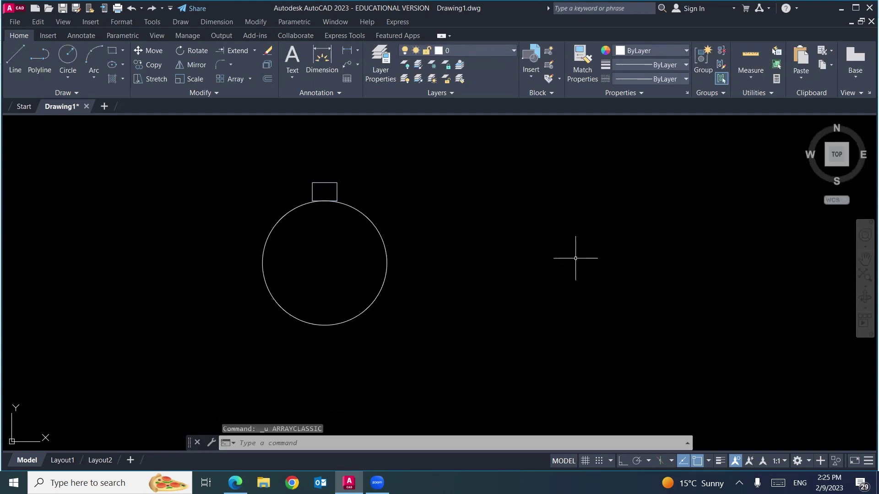
Step: Copy the square to five positions around the circle, then undo the copies
{"action": "left_click", "coordinate": [151, 66]}
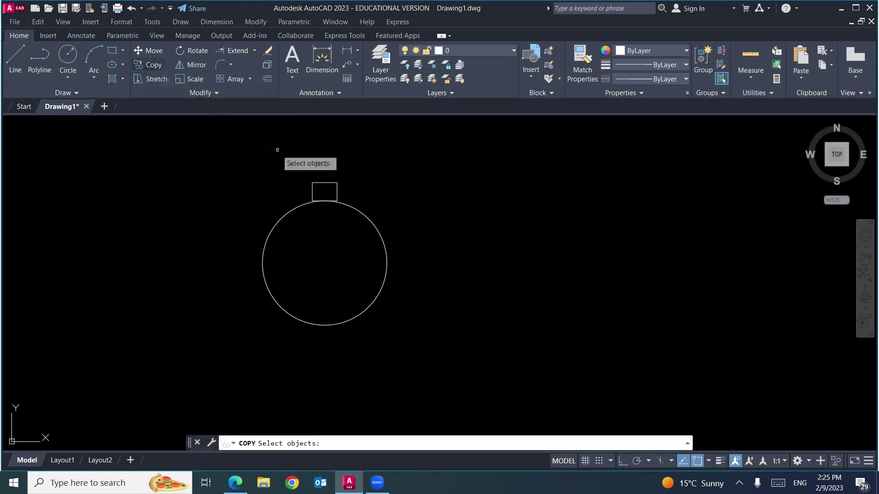
{"action": "left_click", "coordinate": [322, 182]}
{"action": "key", "text": "Return"}
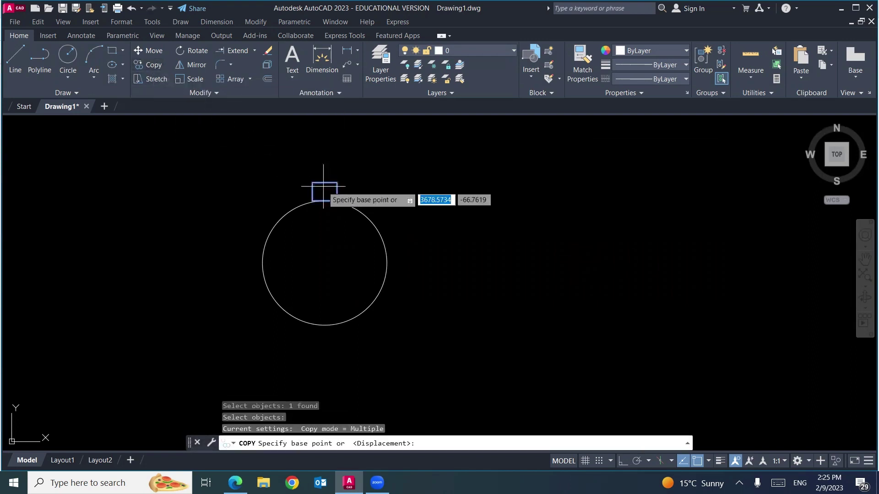
{"action": "left_click", "coordinate": [325, 183]}
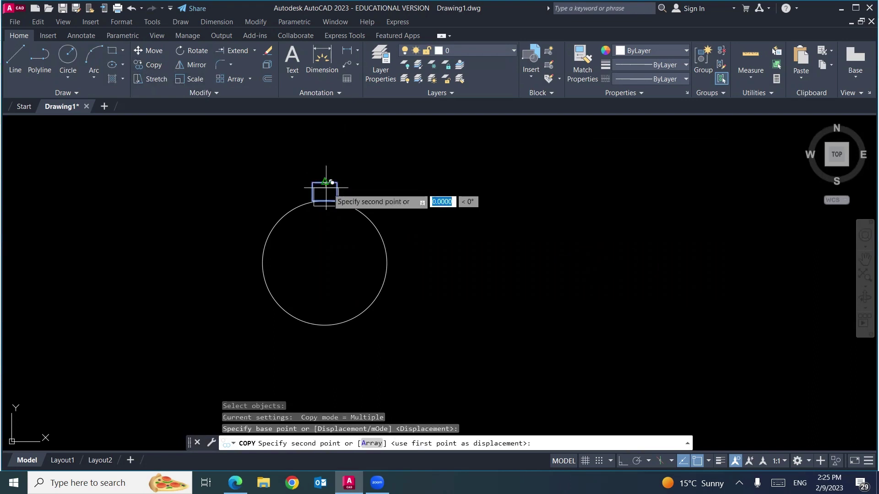
{"action": "left_click", "coordinate": [390, 212]}
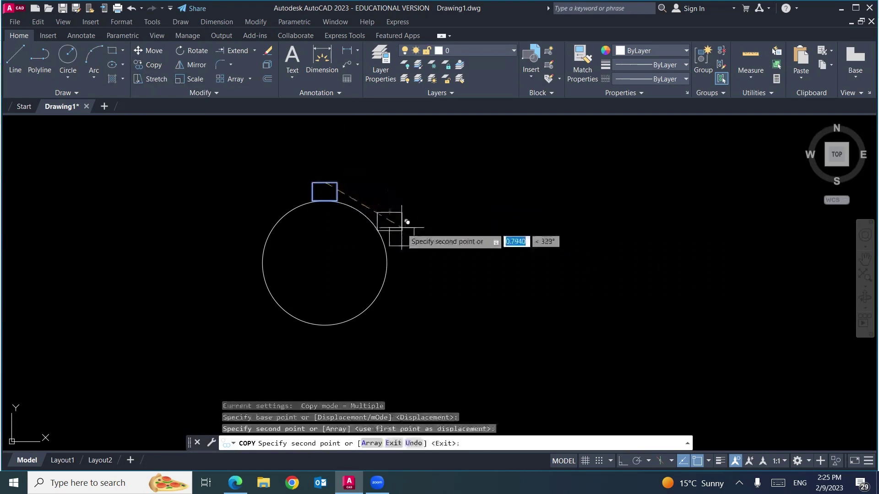
{"action": "left_click", "coordinate": [398, 276]}
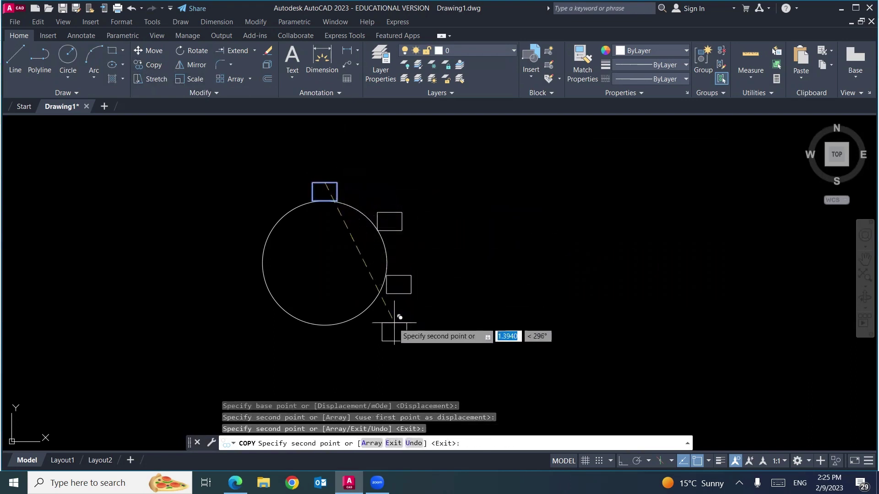
{"action": "left_click", "coordinate": [351, 320]}
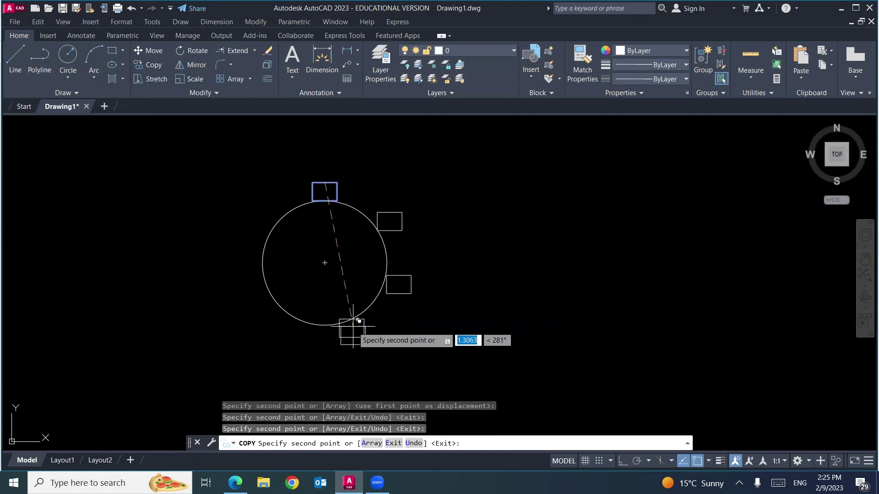
{"action": "left_click", "coordinate": [282, 324]}
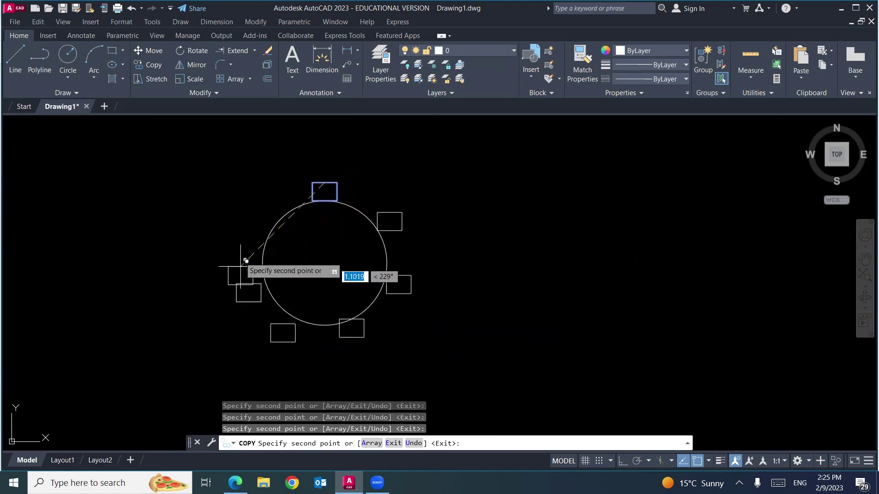
{"action": "left_click", "coordinate": [253, 228]}
{"action": "key", "text": "Return"}
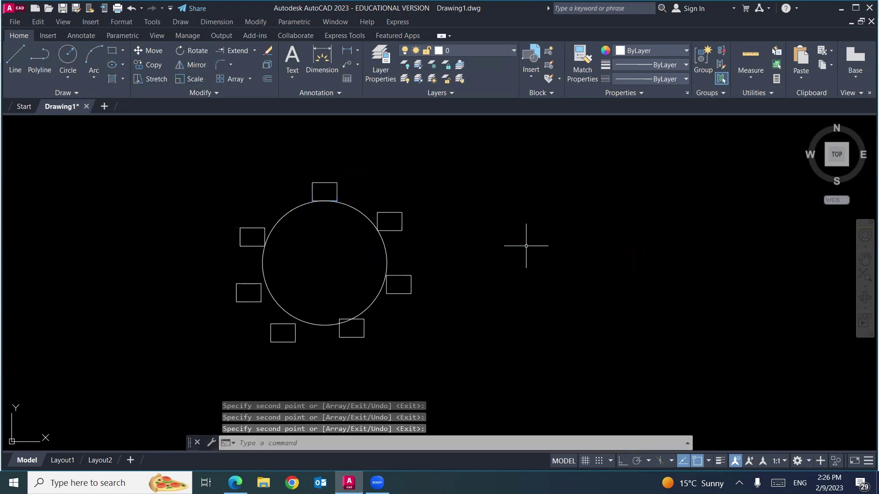
{"action": "key", "text": "Escape"}
{"action": "key", "text": "Escape"}
{"action": "key", "text": "Escape"}
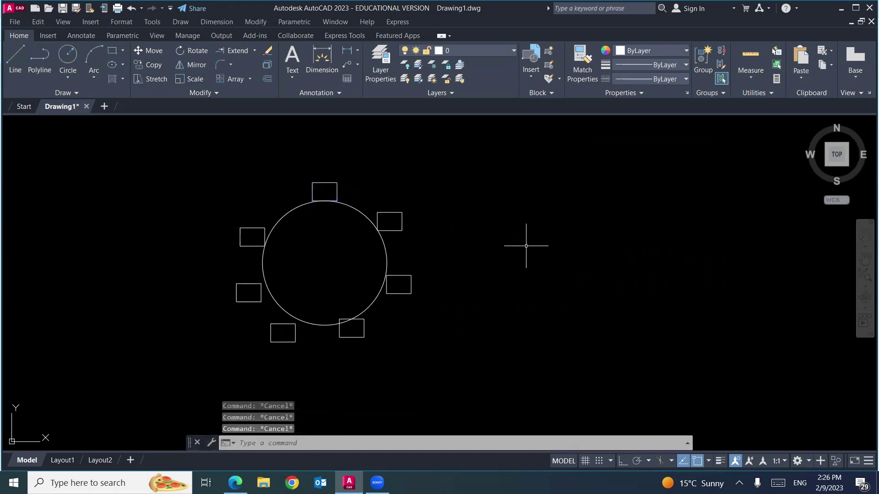
{"action": "key", "text": "ctrl+z"}
Step: Polar-array the square 12 times around the circle's centre using ARRAYCLASSIC
{"action": "type", "text": "AR"}
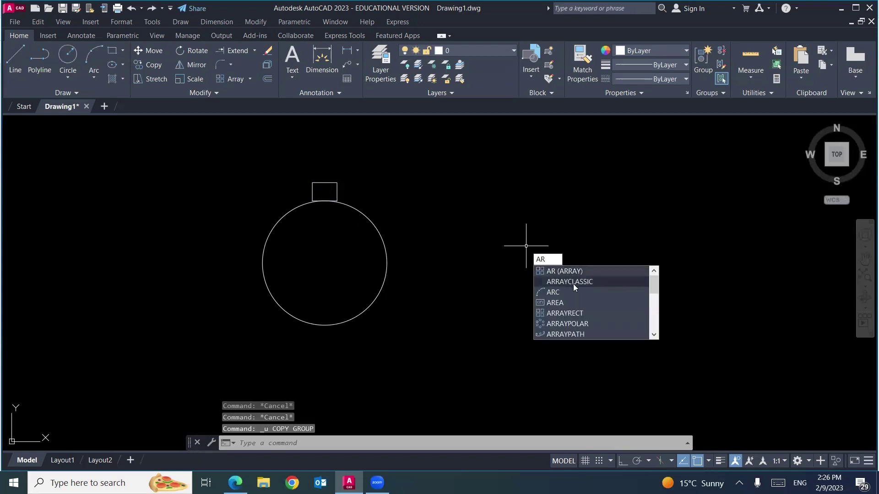
{"action": "left_click", "coordinate": [574, 283]}
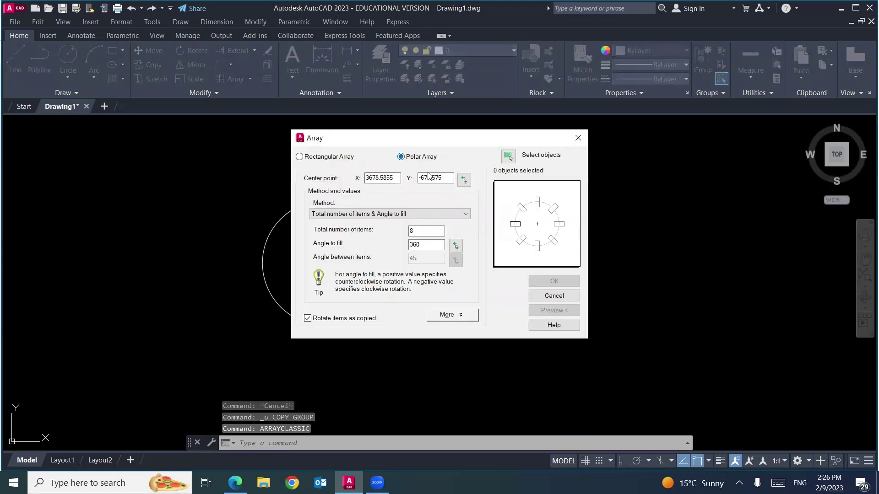
{"action": "left_click", "coordinate": [463, 180]}
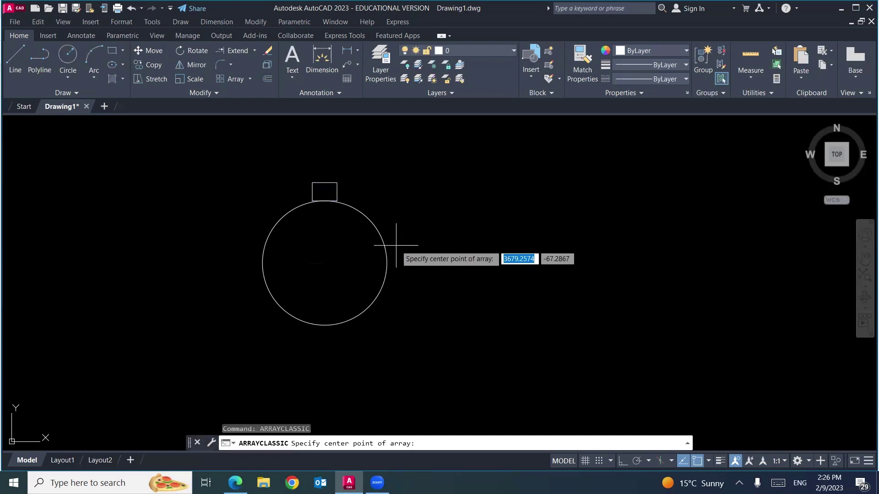
{"action": "left_click", "coordinate": [324, 263]}
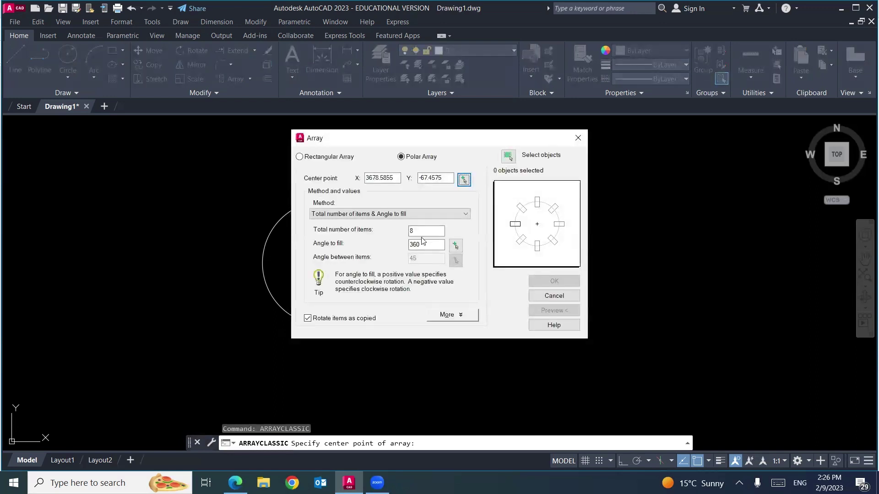
{"action": "key", "text": "Tab"}
{"action": "left_click", "coordinate": [508, 156]}
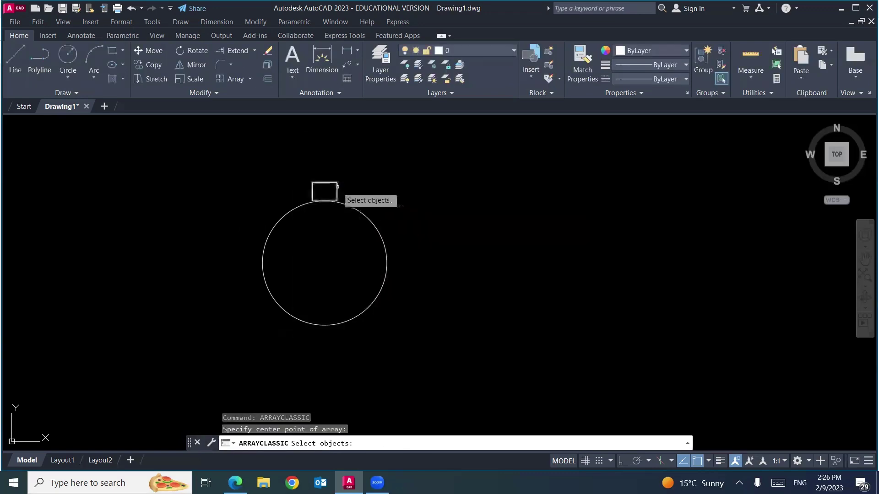
{"action": "left_click", "coordinate": [325, 190]}
{"action": "key", "text": "Return"}
{"action": "left_click", "coordinate": [551, 280]}
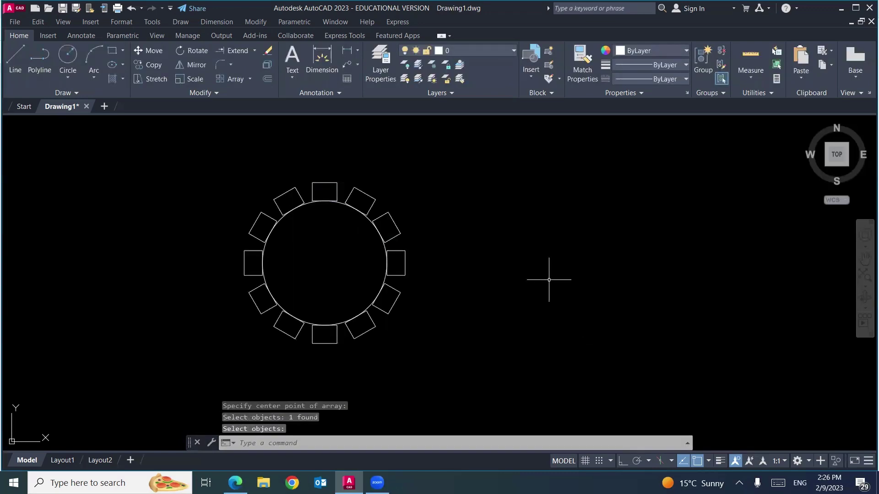
Step: Delete the circle and its arrayed squares, then switch to the array lecture PDF
{"action": "left_click", "coordinate": [458, 161]}
{"action": "left_click", "coordinate": [210, 355]}
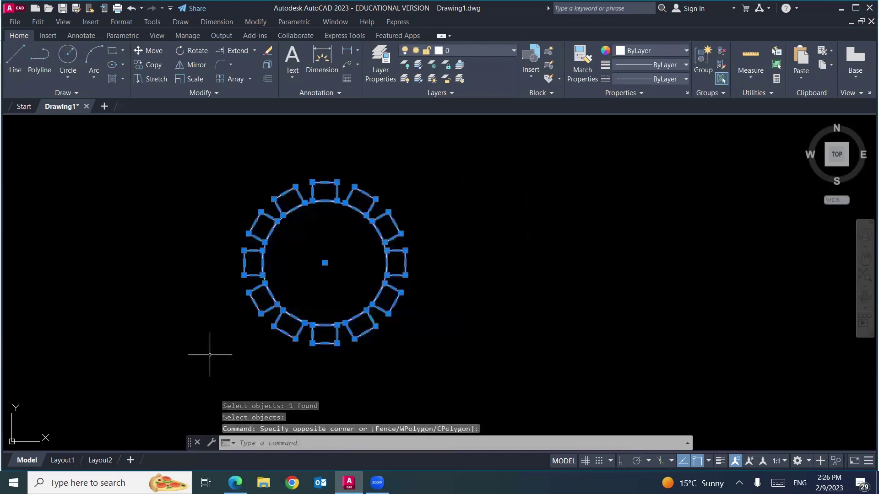
{"action": "key", "text": "Delete"}
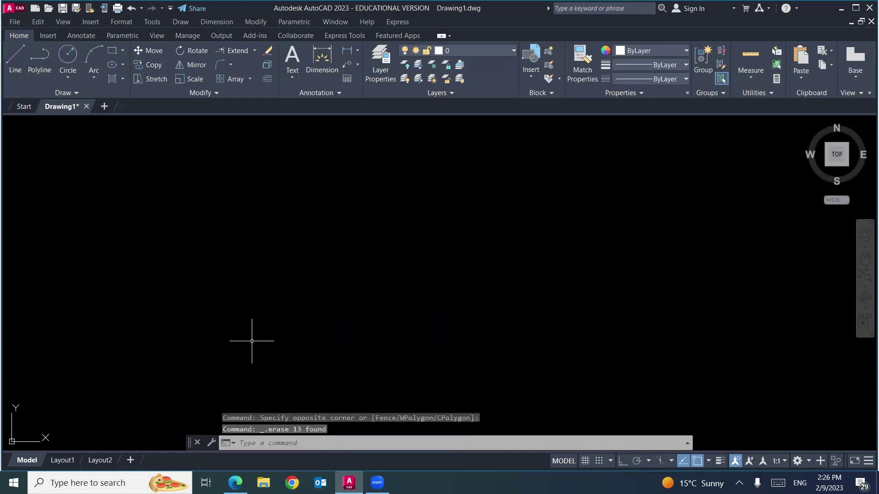
{"action": "left_click", "coordinate": [235, 483]}
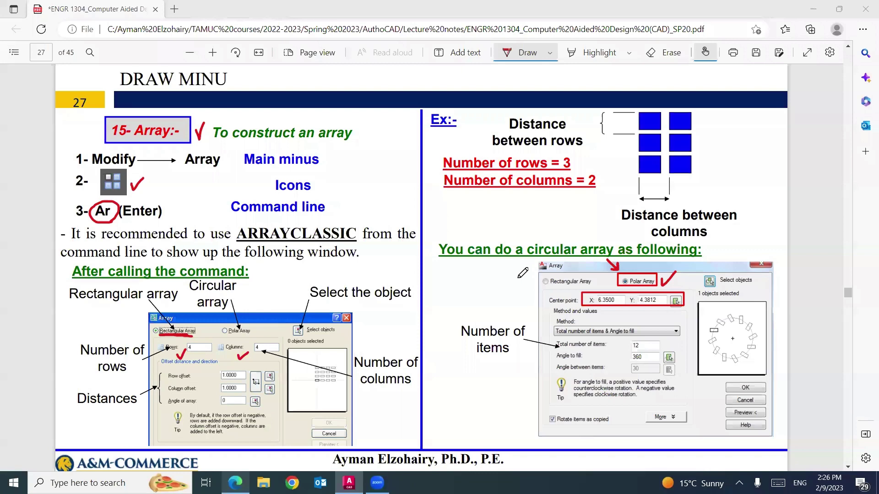
Step: Ink red marks on Section A-A, Section B-B and the 610 dimension
{"action": "scroll", "coordinate": [523, 273], "scroll_direction": "down", "scroll_amount": 10}
{"action": "mouse_move", "coordinate": [689, 134]}
{"action": "left_mouse_down"}
{"action": "mouse_move", "coordinate": [695, 148]}
{"action": "mouse_move", "coordinate": [722, 120]}
{"action": "left_mouse_up"}
{"action": "left_click_drag", "start_coordinate": [710, 254], "coordinate": [732, 230]}
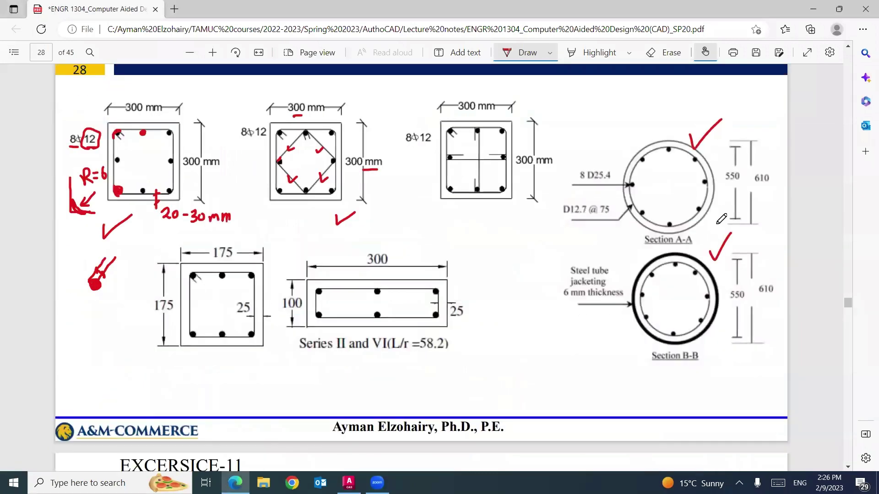
{"action": "mouse_move", "coordinate": [771, 182]}
{"action": "left_mouse_down"}
{"action": "mouse_move", "coordinate": [753, 187]}
{"action": "mouse_move", "coordinate": [757, 166]}
{"action": "mouse_move", "coordinate": [771, 190]}
{"action": "left_mouse_up"}
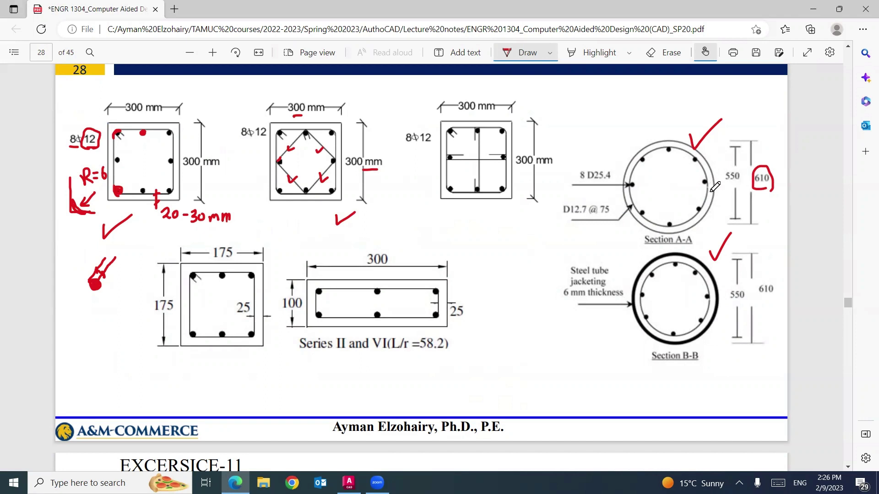
{"action": "left_click_drag", "start_coordinate": [713, 191], "coordinate": [720, 190]}
Step: Annotate the 30 mm cover, the 550 inner dimension and the 8 D25.4 bar count, then return to AutoCAD
{"action": "left_click_drag", "start_coordinate": [679, 139], "coordinate": [678, 154]}
{"action": "mouse_move", "coordinate": [667, 120]}
{"action": "left_mouse_down"}
{"action": "mouse_move", "coordinate": [668, 131]}
{"action": "mouse_move", "coordinate": [680, 121]}
{"action": "left_mouse_up"}
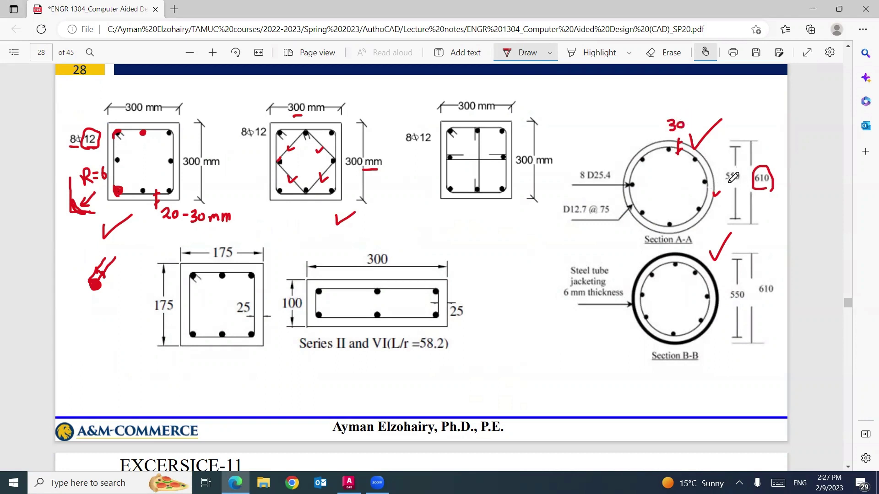
{"action": "left_click_drag", "start_coordinate": [728, 183], "coordinate": [734, 183]}
{"action": "left_click", "coordinate": [668, 150]}
{"action": "mouse_move", "coordinate": [594, 183]}
{"action": "left_mouse_down"}
{"action": "mouse_move", "coordinate": [604, 182]}
{"action": "mouse_move", "coordinate": [578, 178]}
{"action": "mouse_move", "coordinate": [584, 167]}
{"action": "mouse_move", "coordinate": [589, 181]}
{"action": "left_mouse_up"}
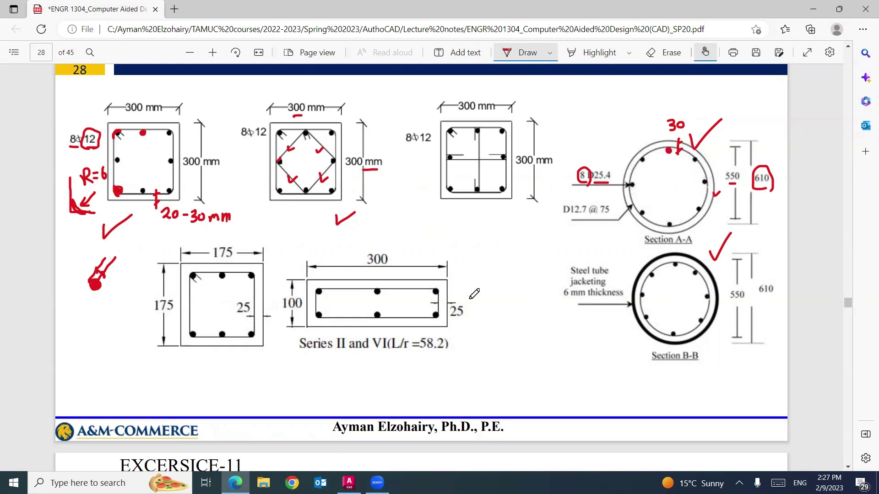
{"action": "left_click", "coordinate": [348, 483]}
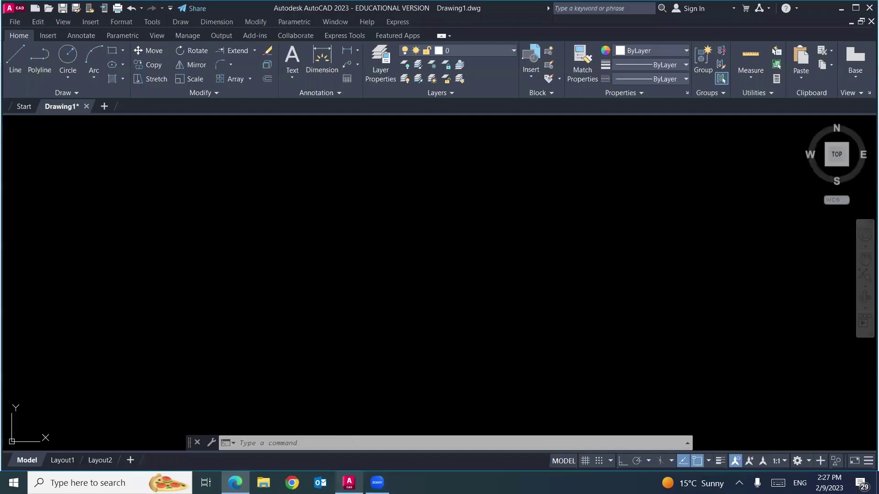
Step: Draw a 610 mm circle using Center, Diameter
{"action": "type", "text": "c"}
{"action": "key", "text": "Return"}
{"action": "left_click", "coordinate": [367, 285]}
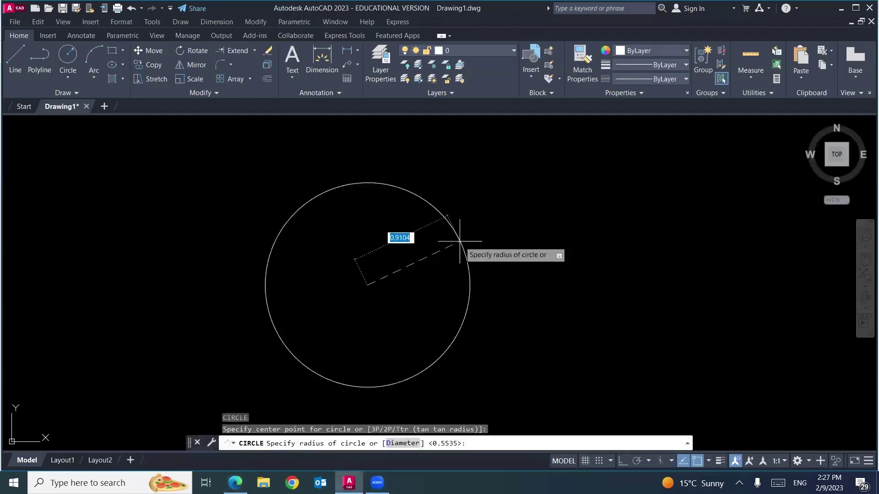
{"action": "key", "text": "Escape"}
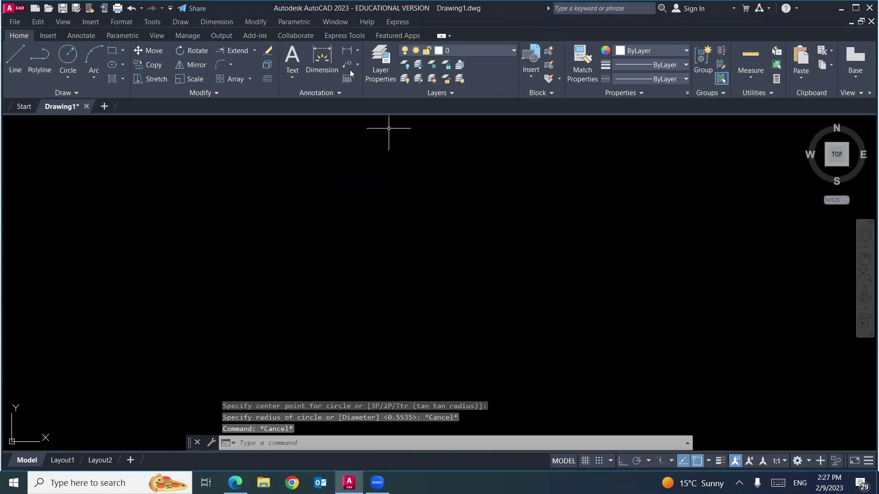
{"action": "left_click", "coordinate": [180, 22]}
{"action": "mouse_move", "coordinate": [205, 173]}
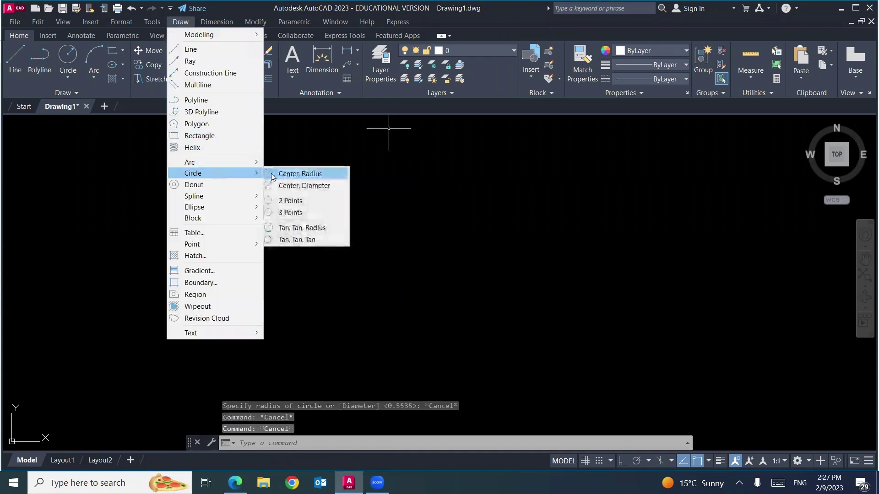
{"action": "left_click", "coordinate": [302, 185]}
{"action": "left_click", "coordinate": [380, 279]}
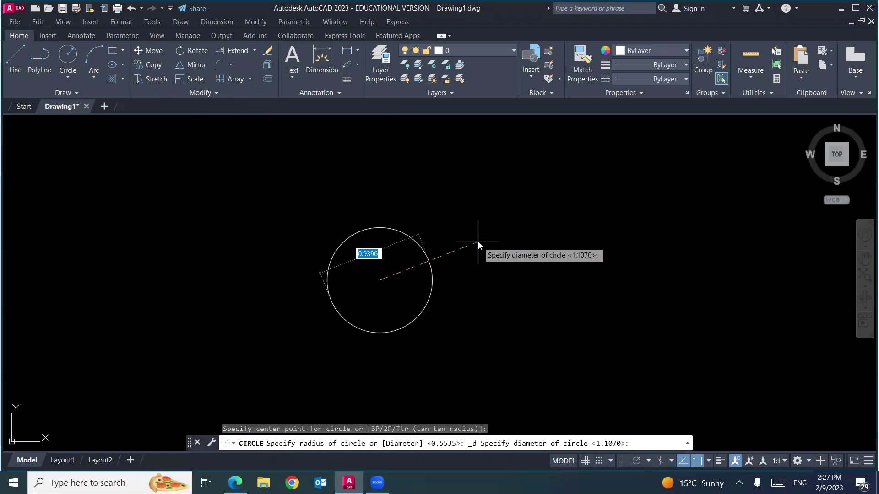
{"action": "type", "text": "610"}
{"action": "key", "text": "Return"}
Step: Offset the 610 circle 30 mm inward
{"action": "scroll", "coordinate": [432, 232], "scroll_direction": "down", "scroll_amount": 10}
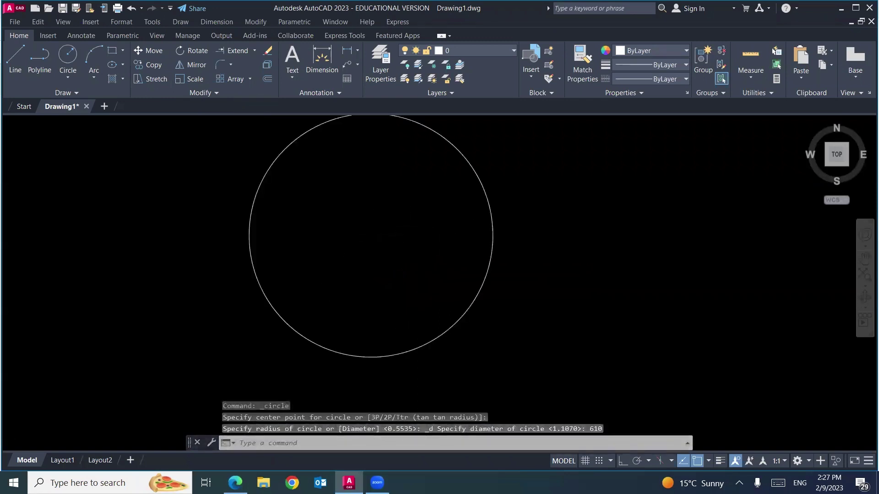
{"action": "scroll", "coordinate": [367, 236], "scroll_direction": "down", "scroll_amount": 5}
{"action": "scroll", "coordinate": [326, 247], "scroll_direction": "up", "scroll_amount": 8}
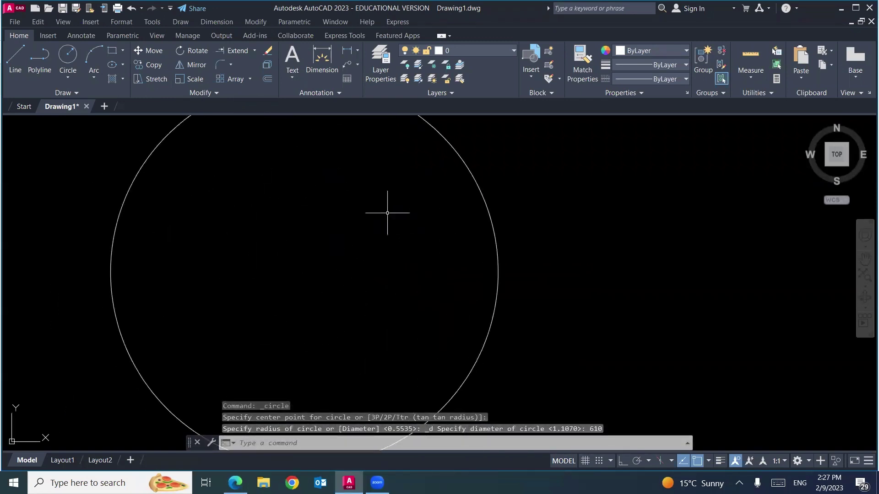
{"action": "scroll", "coordinate": [387, 213], "scroll_direction": "down", "scroll_amount": 4}
{"action": "type", "text": "o"}
{"action": "key", "text": "Return"}
{"action": "type", "text": "3"}
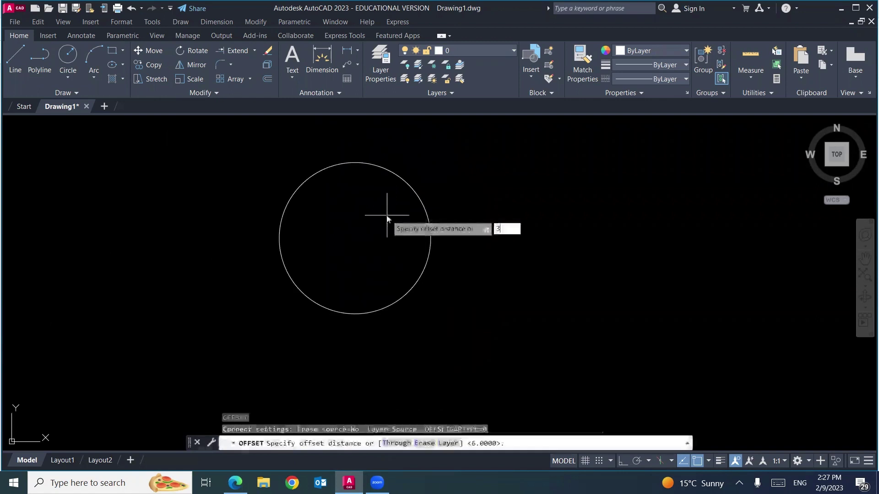
{"action": "type", "text": "0"}
{"action": "key", "text": "Return"}
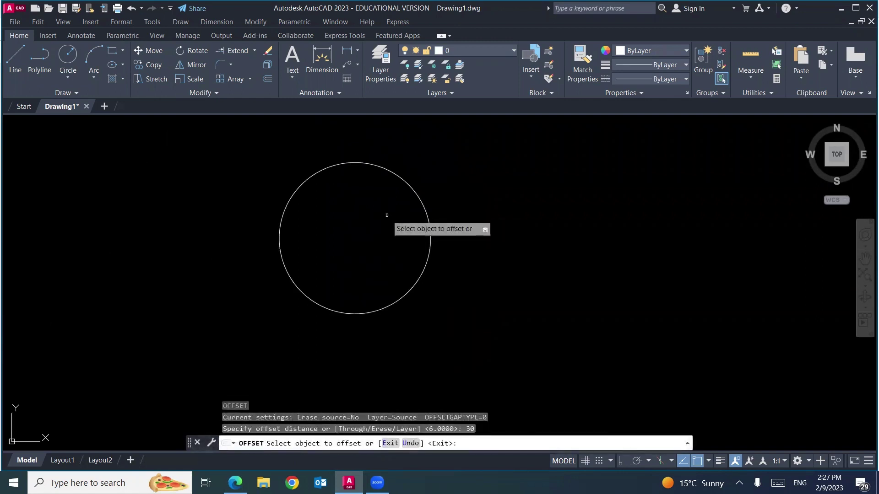
{"action": "left_click", "coordinate": [421, 203]}
{"action": "left_click", "coordinate": [389, 220]}
{"action": "key", "text": "Return"}
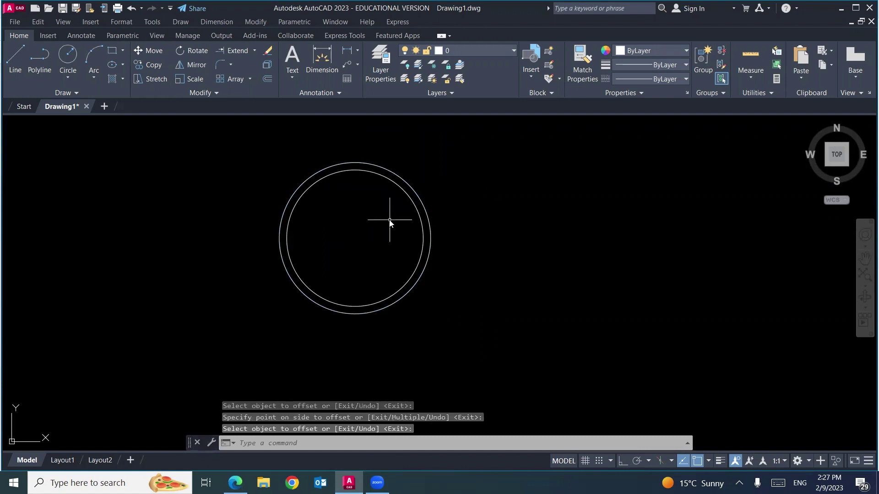
Step: Place one solid donut (inside 0, outside 25) at the top of the inner circle
{"action": "type", "text": "do"}
{"action": "key", "text": "Return"}
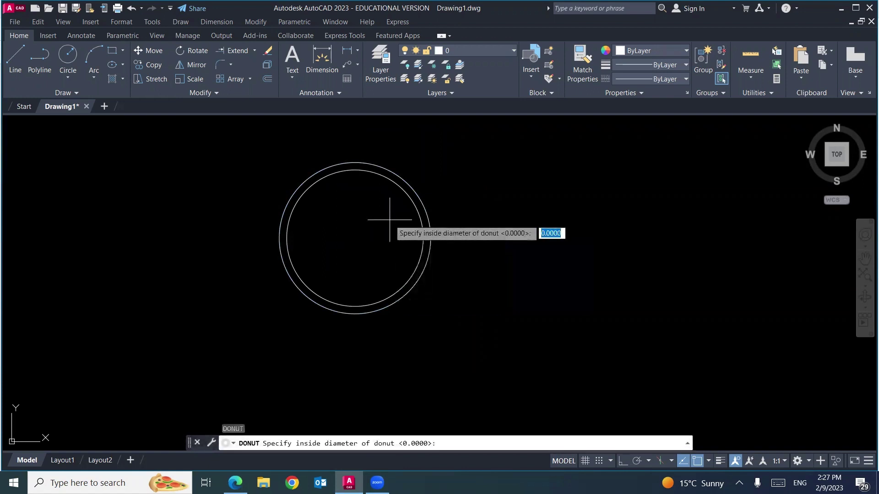
{"action": "type", "text": "0"}
{"action": "key", "text": "Return"}
{"action": "type", "text": "25"}
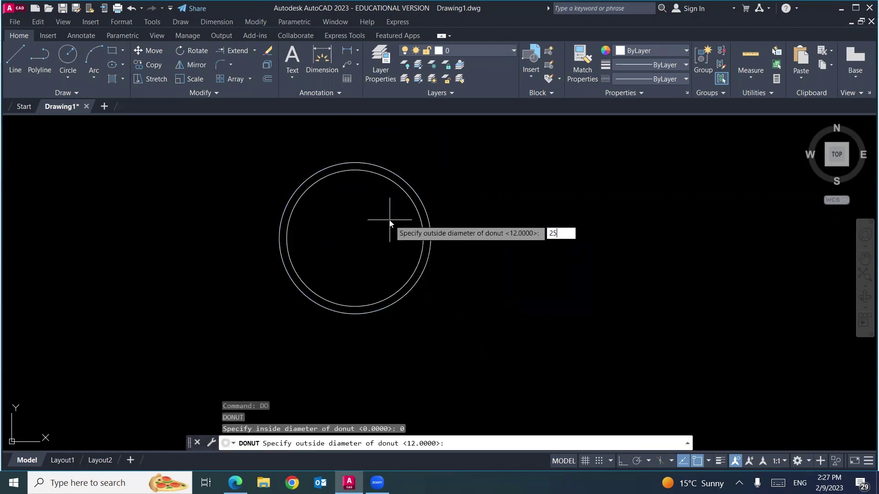
{"action": "key", "text": "Return"}
{"action": "scroll", "coordinate": [355, 170], "scroll_direction": "up", "scroll_amount": 10}
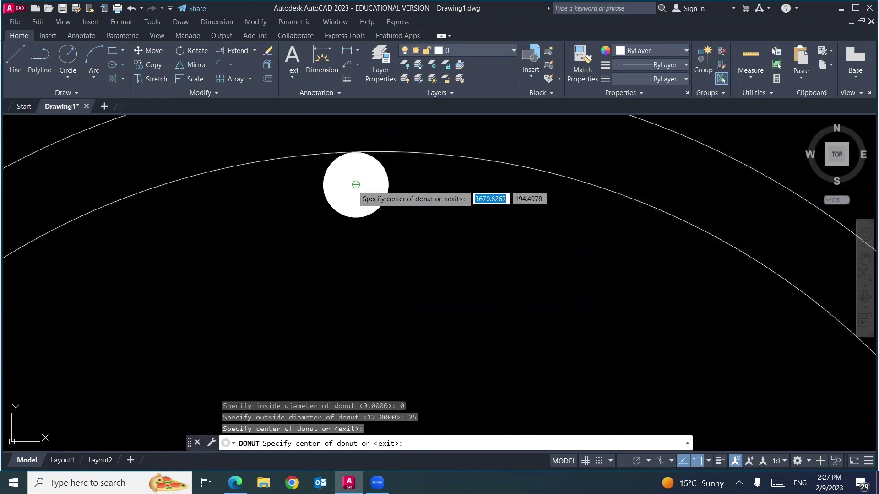
{"action": "scroll", "coordinate": [355, 184], "scroll_direction": "down", "scroll_amount": 10}
{"action": "key", "text": "Escape"}
{"action": "middle_click_drag", "start_coordinate": [320, 200], "coordinate": [290, 191]}
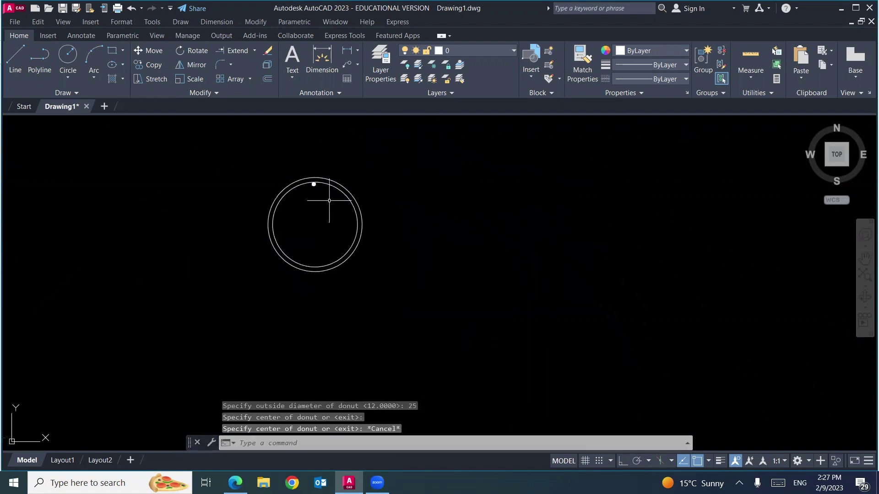
{"action": "scroll", "coordinate": [334, 196], "scroll_direction": "up", "scroll_amount": 2}
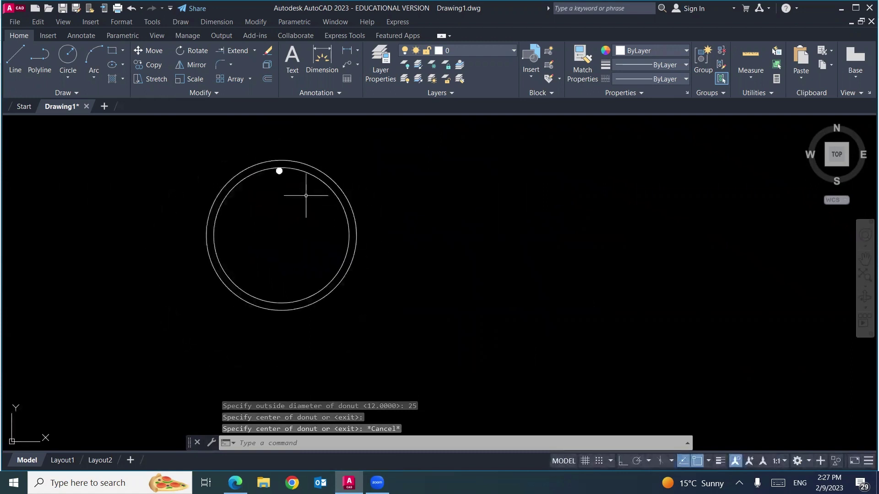
Step: Polar-array the donut into 8 bars over 360° about the circles' centre
{"action": "type", "text": "ar"}
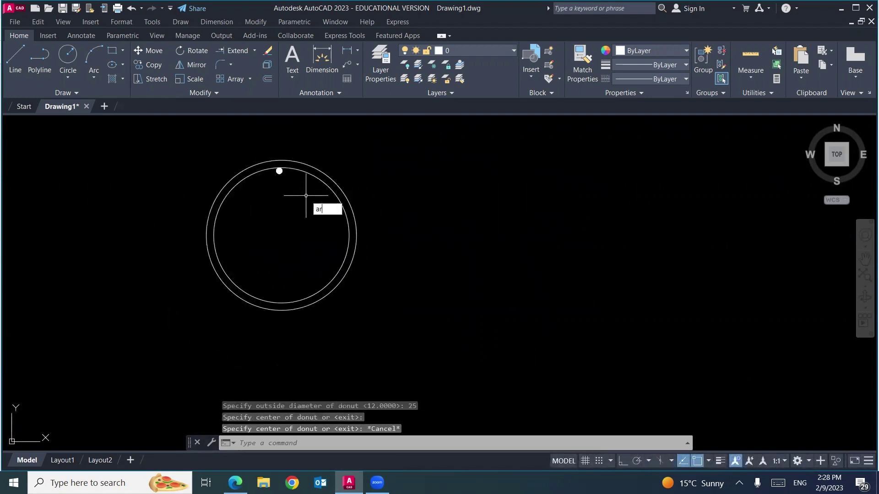
{"action": "left_click", "coordinate": [355, 233]}
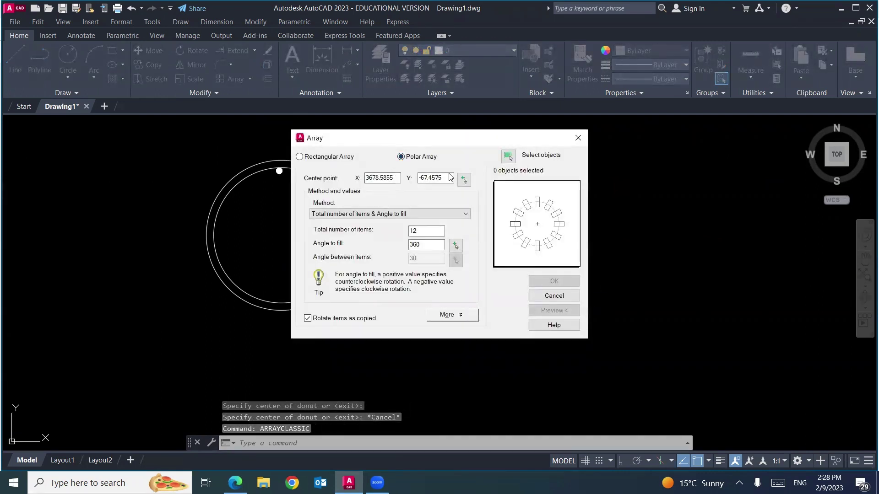
{"action": "left_click", "coordinate": [464, 180]}
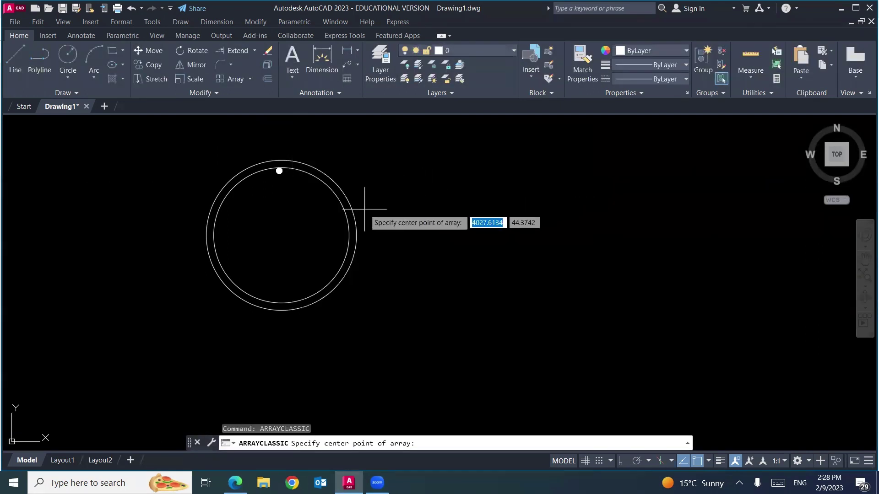
{"action": "left_click", "coordinate": [281, 234]}
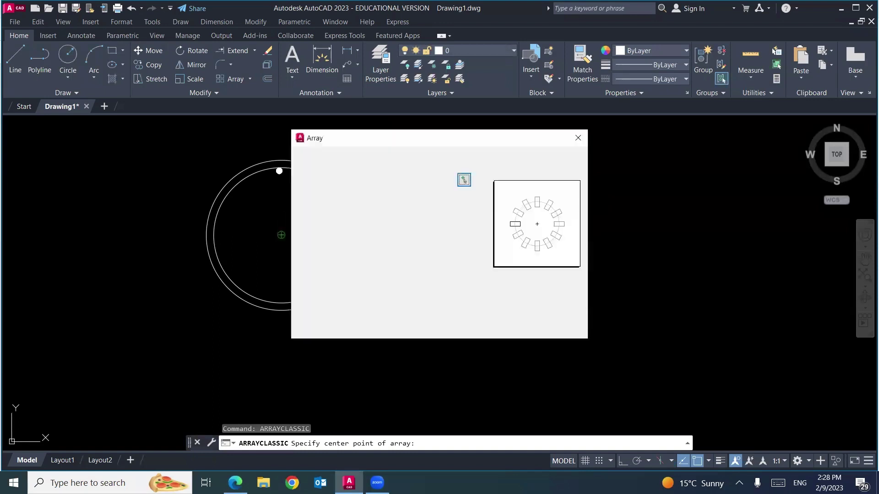
{"action": "double_click", "coordinate": [411, 231]}
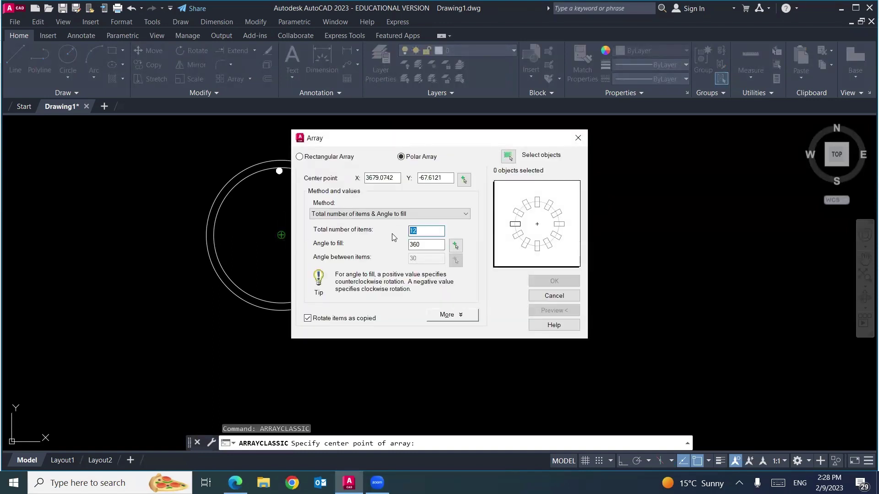
{"action": "type", "text": "8"}
{"action": "left_click", "coordinate": [508, 160]}
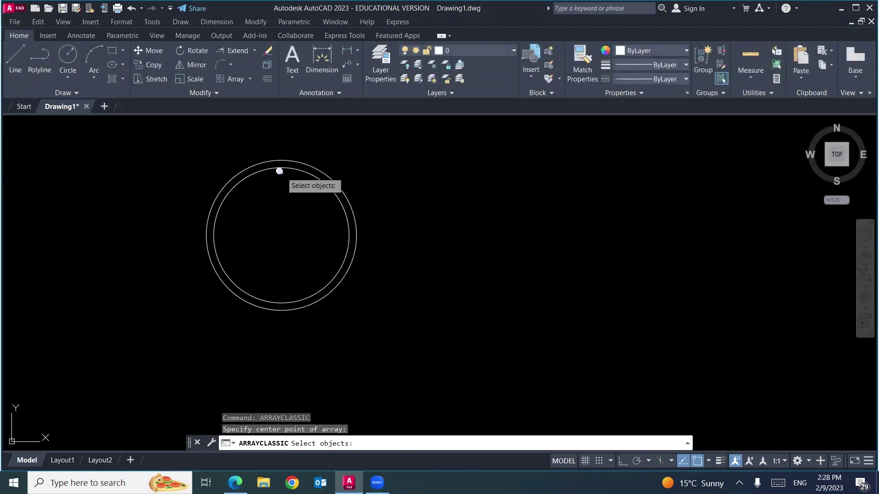
{"action": "left_click", "coordinate": [279, 171]}
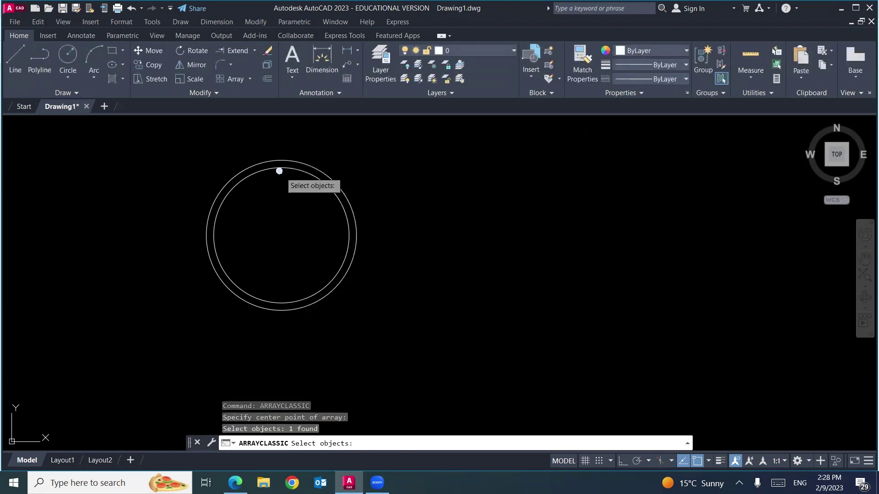
{"action": "key", "text": "Return"}
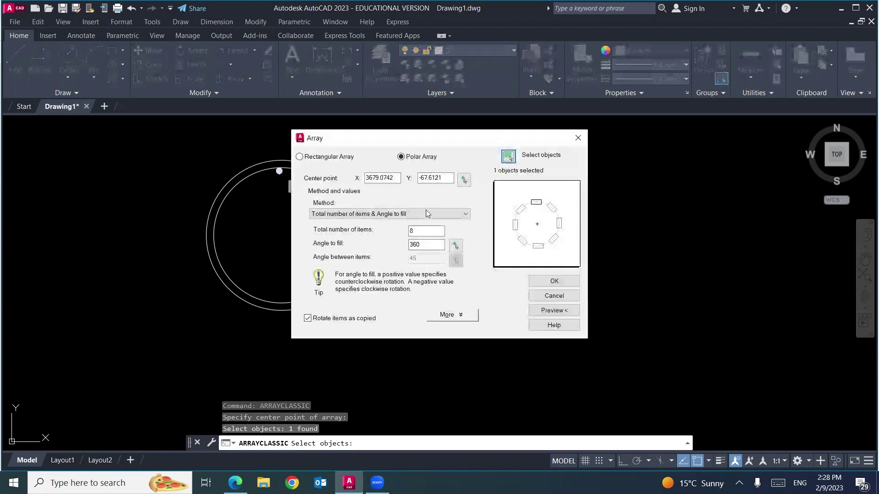
{"action": "left_click", "coordinate": [540, 281]}
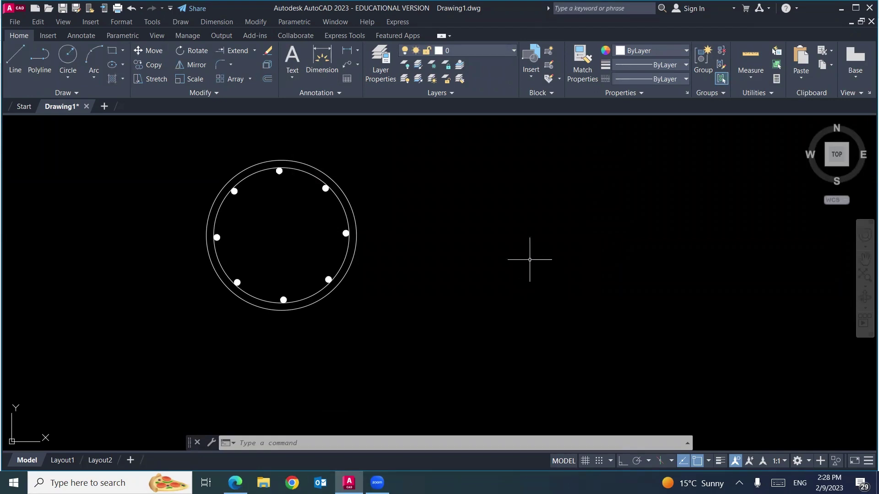
{"action": "middle_click_drag", "start_coordinate": [526, 259], "coordinate": [396, 265]}
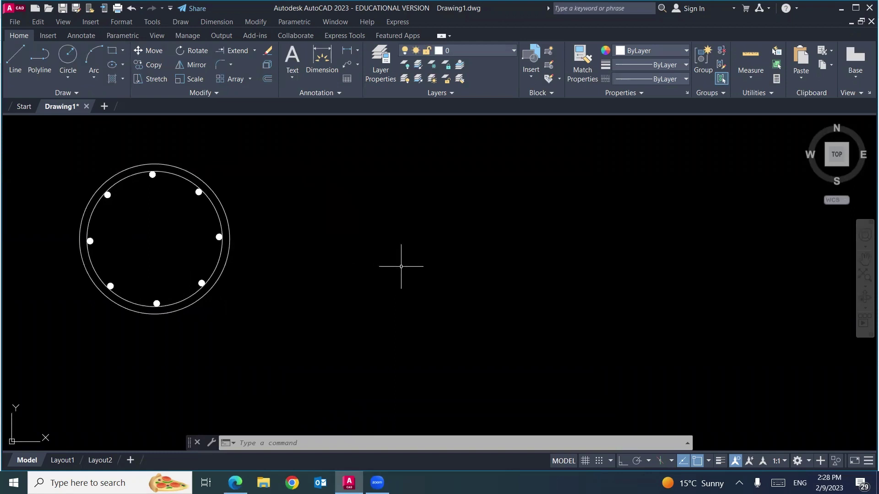
Step: Draw a trial circle right of the first section, then delete it as oversized
{"action": "type", "text": "c"}
{"action": "key", "text": "Return"}
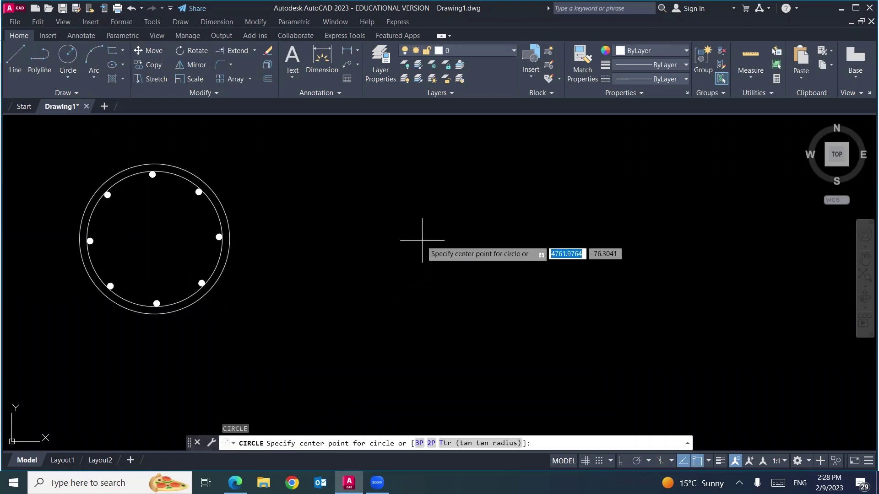
{"action": "left_click", "coordinate": [423, 237]}
{"action": "type", "text": "610"}
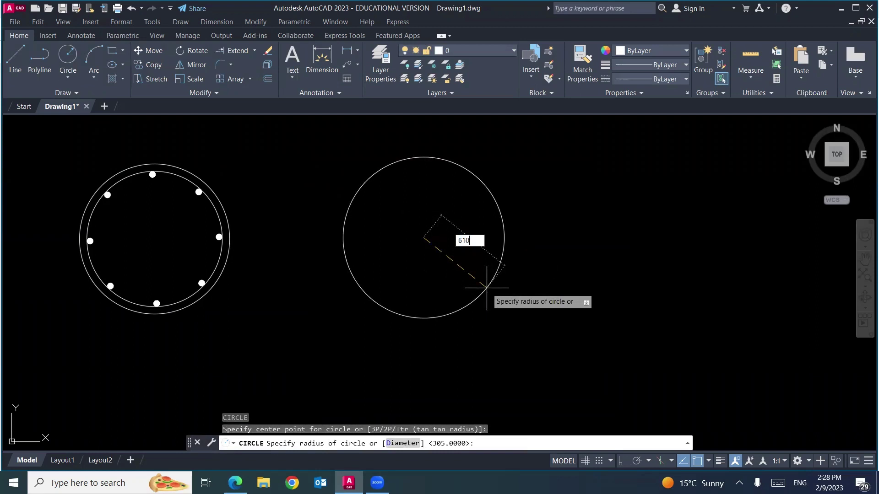
{"action": "key", "text": "Return"}
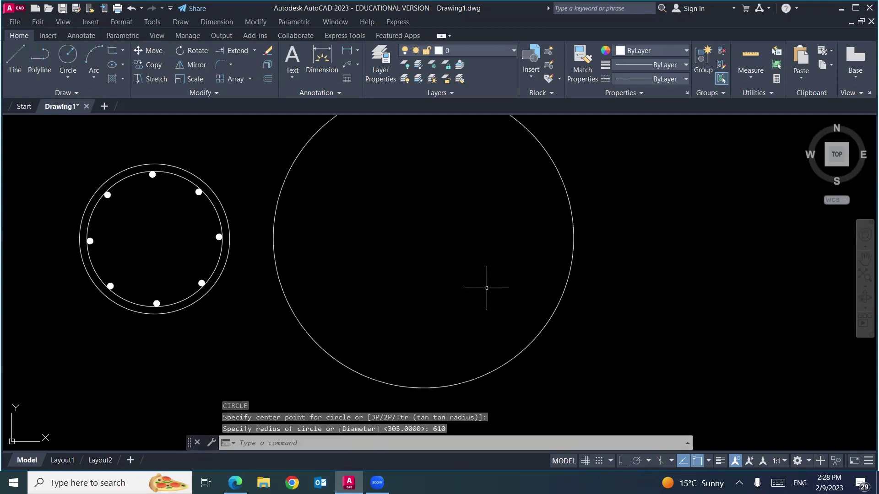
{"action": "left_click", "coordinate": [599, 245]}
{"action": "left_click", "coordinate": [520, 261]}
{"action": "key", "text": "Delete"}
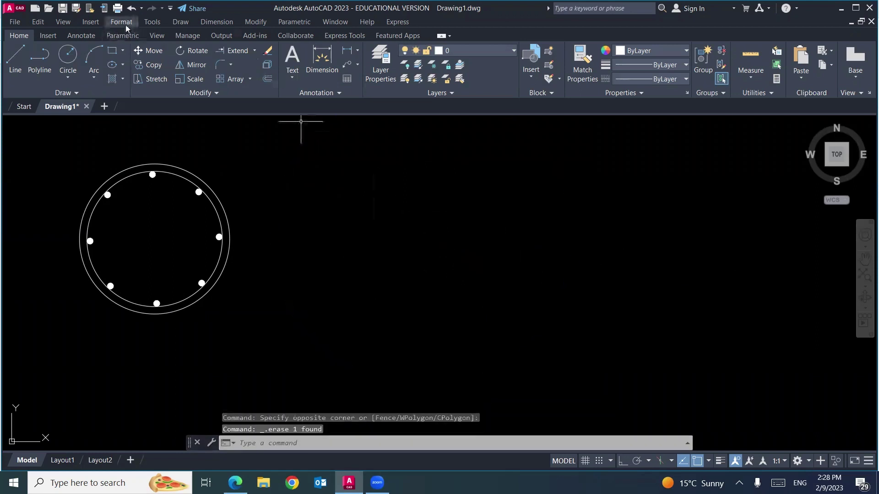
Step: Draw a 610 mm Center-Diameter circle to the right of the first section
{"action": "left_click", "coordinate": [181, 21]}
{"action": "mouse_move", "coordinate": [210, 173]}
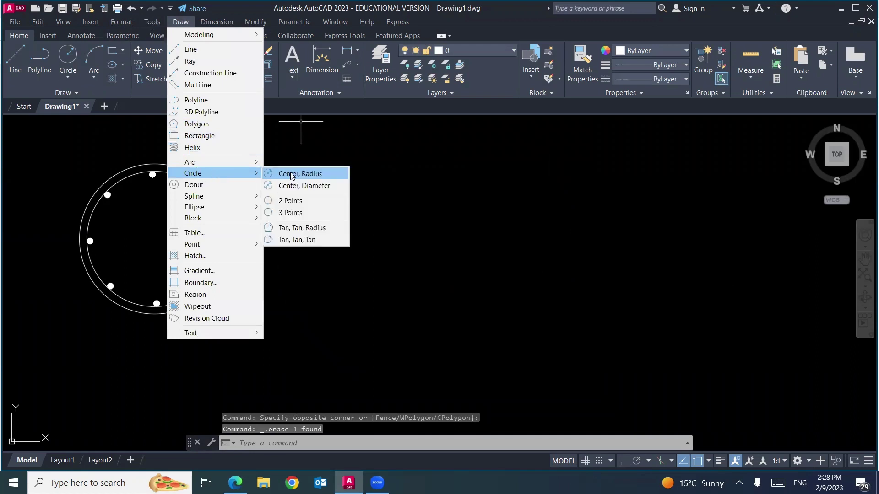
{"action": "left_click", "coordinate": [300, 184]}
{"action": "left_click", "coordinate": [460, 288]}
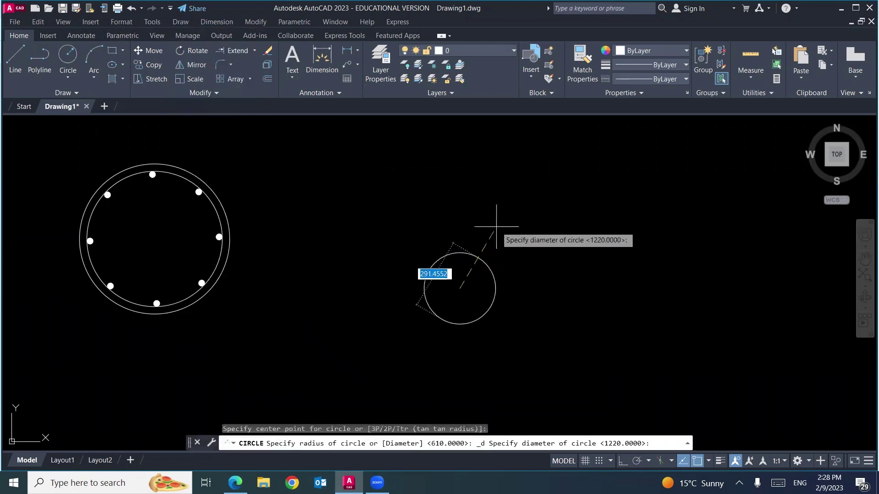
{"action": "type", "text": "610"}
{"action": "key", "text": "Return"}
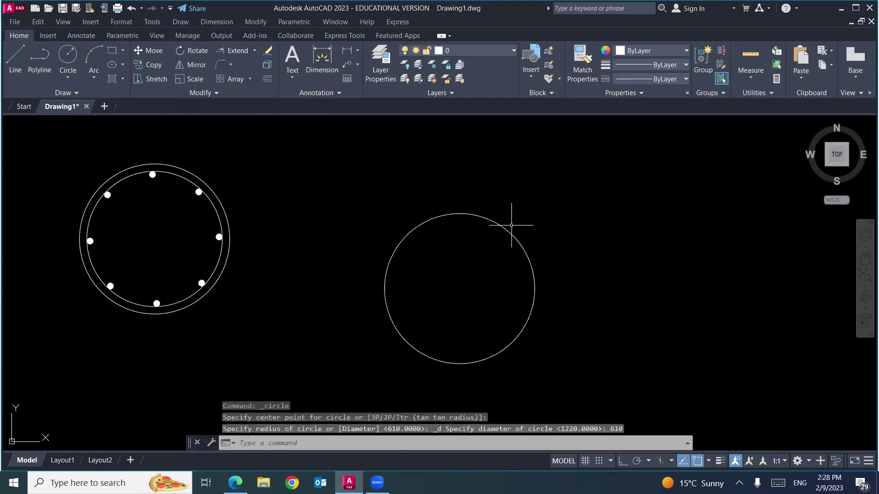
Step: Offset the new 610 circle 30 mm inward
{"action": "type", "text": "o"}
{"action": "key", "text": "Return"}
{"action": "type", "text": "30"}
{"action": "key", "text": "Return"}
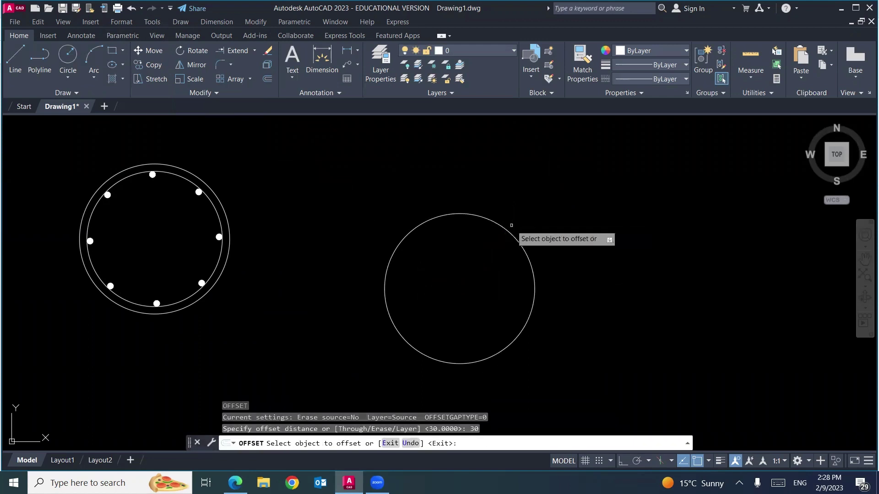
{"action": "left_click", "coordinate": [509, 232]}
{"action": "left_click", "coordinate": [479, 264]}
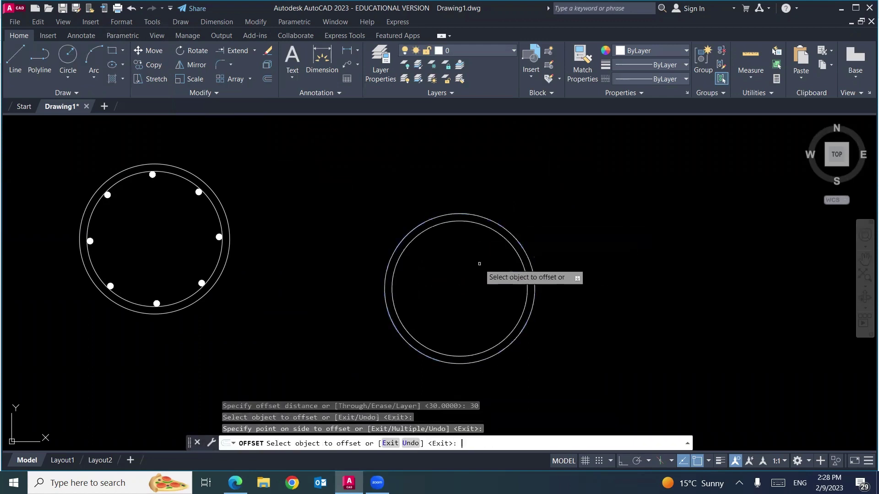
{"action": "key", "text": "Return"}
{"action": "type", "text": "do"}
{"action": "key", "text": "Return"}
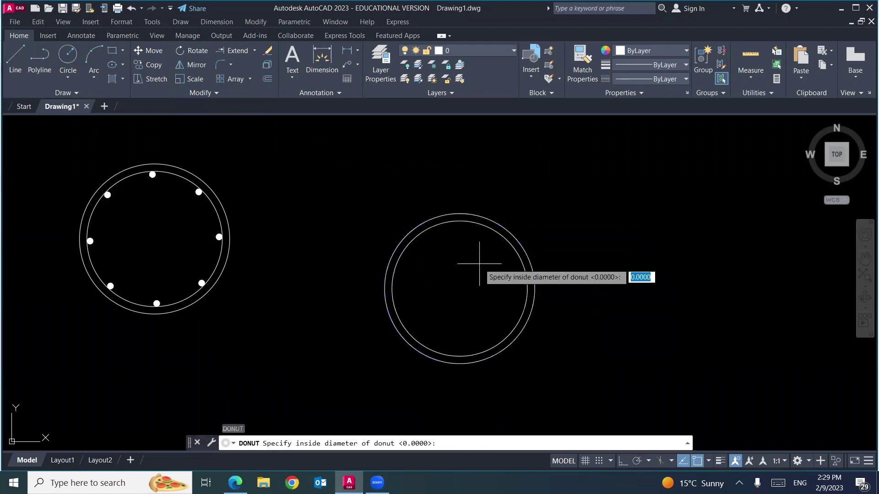
Step: Place a solid donut (inside 0, outside 25) at the top of the inner circle
{"action": "type", "text": "0"}
{"action": "key", "text": "Return"}
{"action": "type", "text": "25"}
{"action": "key", "text": "Return"}
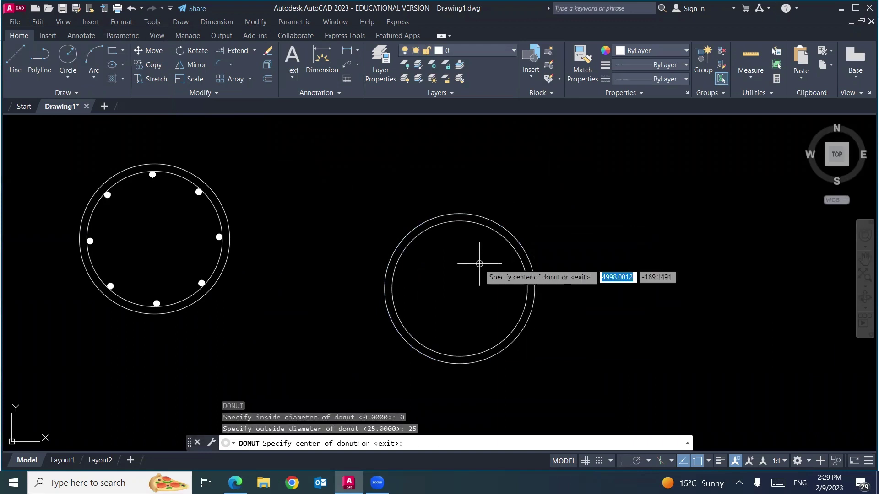
{"action": "scroll", "coordinate": [459, 220], "scroll_direction": "up", "scroll_amount": 5}
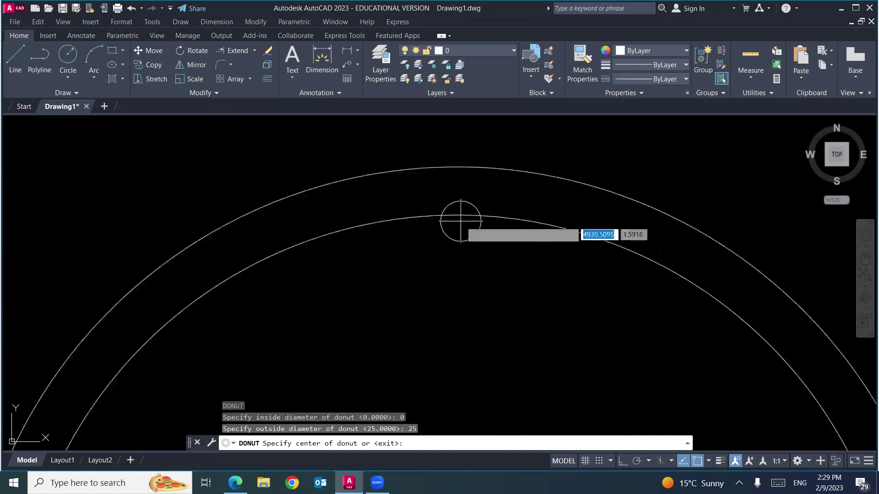
{"action": "left_click", "coordinate": [456, 243]}
{"action": "scroll", "coordinate": [436, 217], "scroll_direction": "down", "scroll_amount": 12}
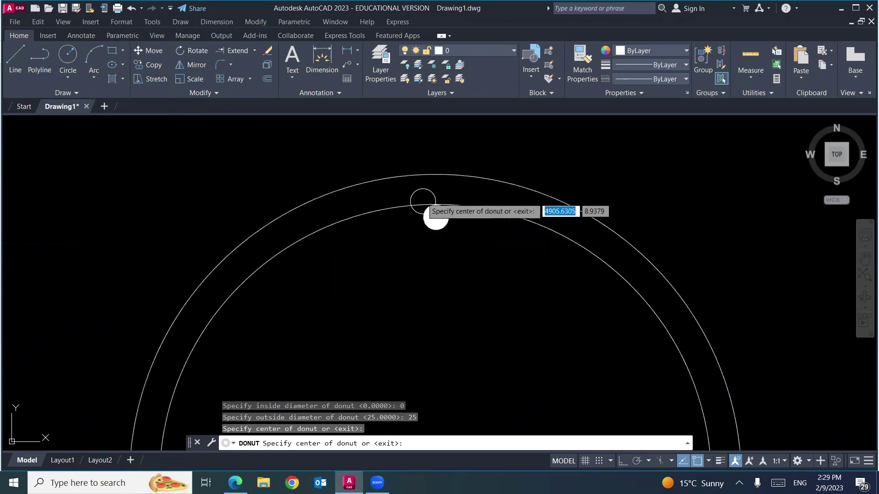
{"action": "key", "text": "Return"}
Step: Polar-array the donut into 12 bars over 360° about the second circle's centre
{"action": "type", "text": "ar"}
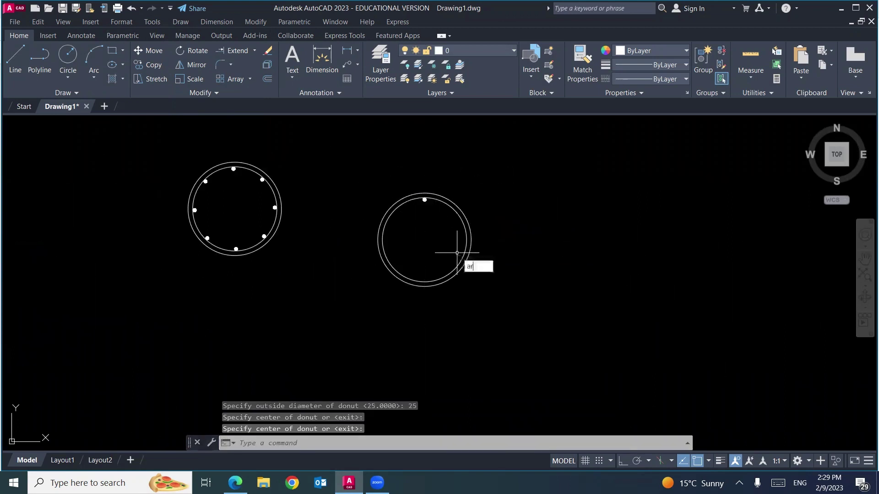
{"action": "key", "text": "Return"}
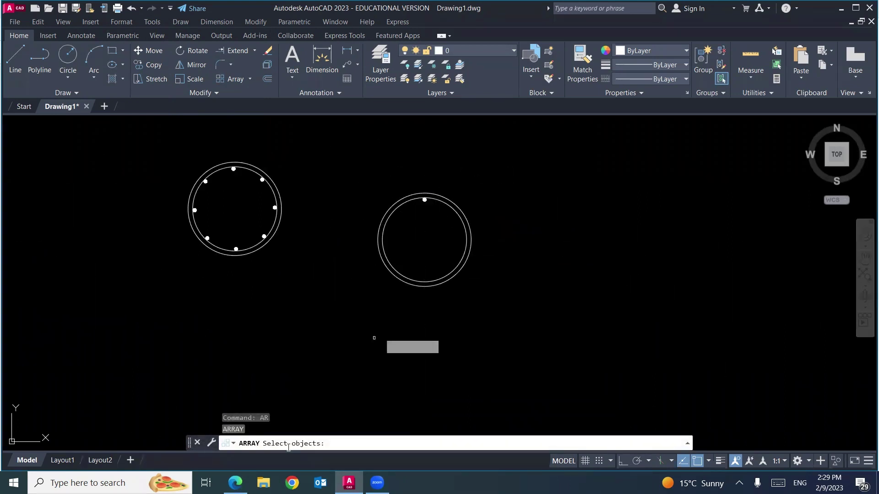
{"action": "left_click", "coordinate": [230, 445]}
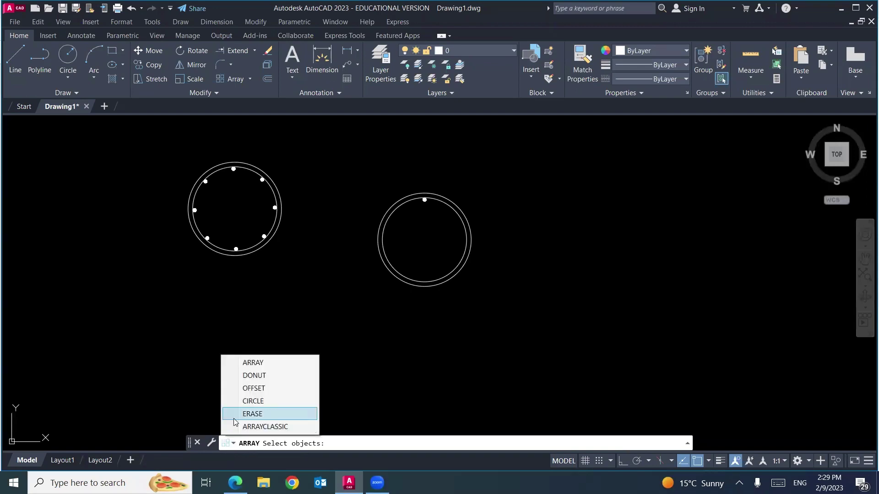
{"action": "left_click", "coordinate": [239, 427]}
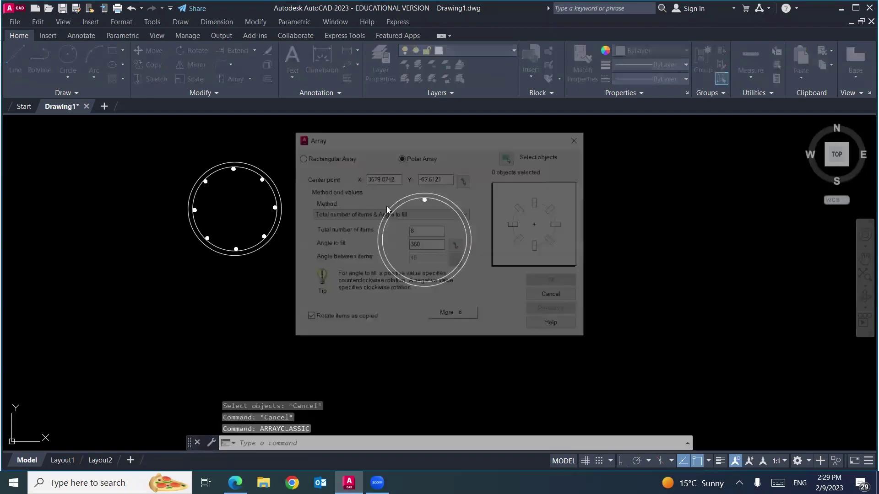
{"action": "left_click", "coordinate": [464, 179]}
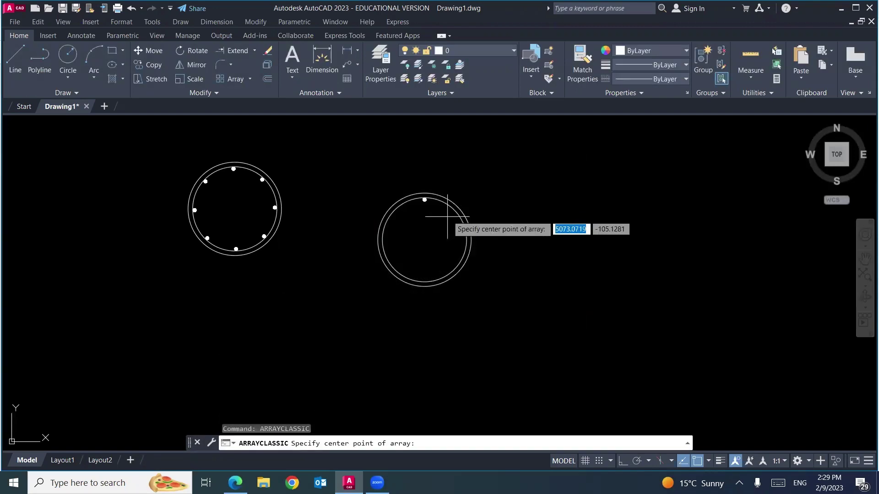
{"action": "left_click", "coordinate": [424, 240]}
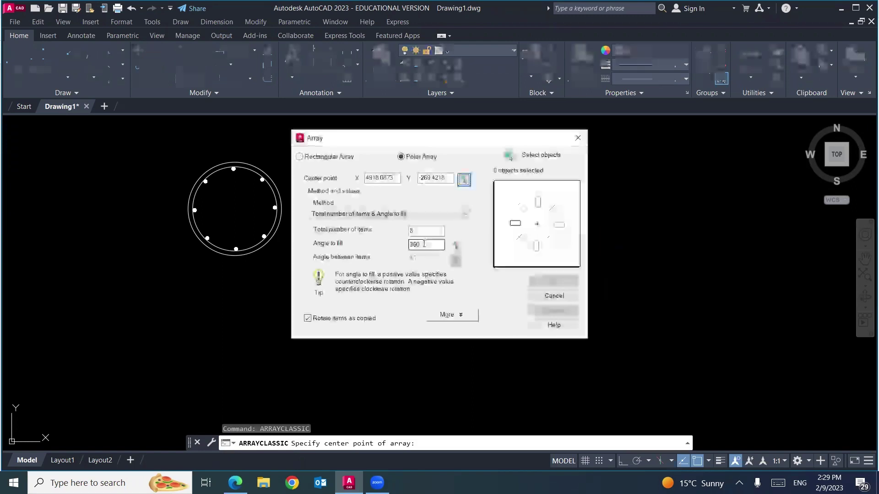
{"action": "left_click", "coordinate": [409, 230]}
{"action": "double_click", "coordinate": [409, 229]}
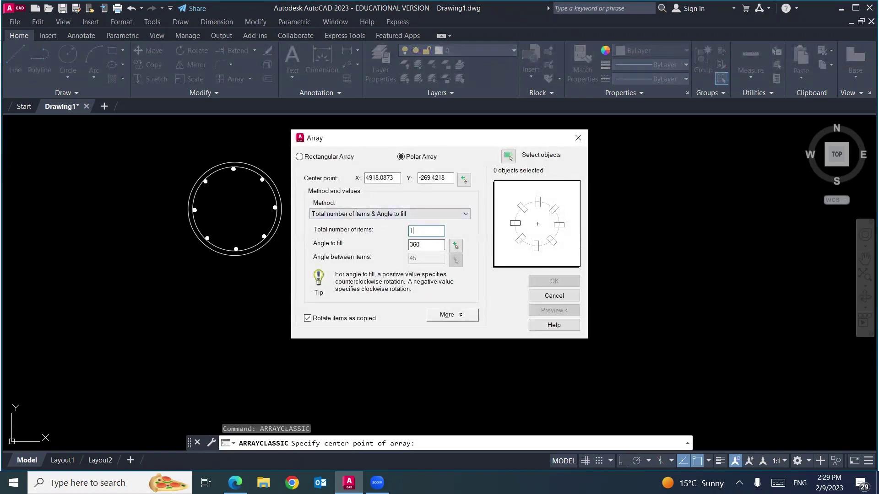
{"action": "left_click", "coordinate": [507, 156]}
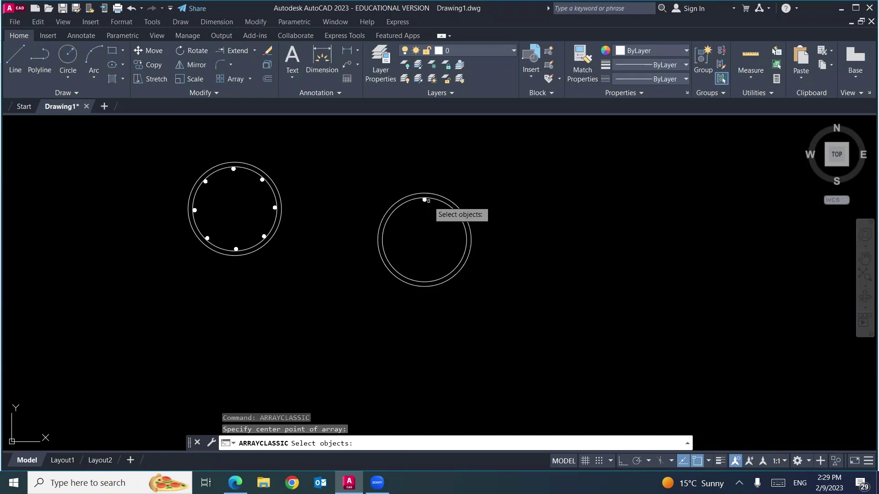
{"action": "scroll", "coordinate": [413, 194], "scroll_direction": "up", "scroll_amount": 5}
{"action": "left_click", "coordinate": [414, 195]}
{"action": "key", "text": "Return"}
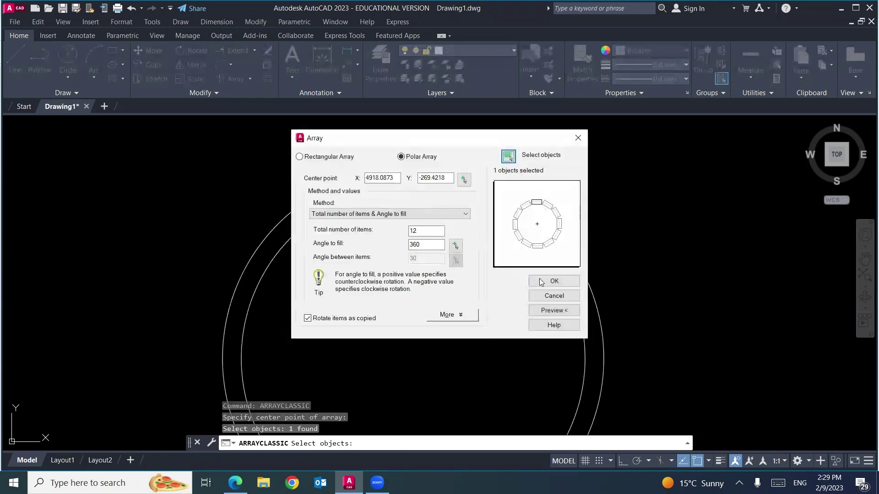
{"action": "left_click", "coordinate": [549, 279]}
{"action": "scroll", "coordinate": [461, 186], "scroll_direction": "down", "scroll_amount": 5}
{"action": "middle_click_drag", "start_coordinate": [418, 245], "coordinate": [495, 268]}
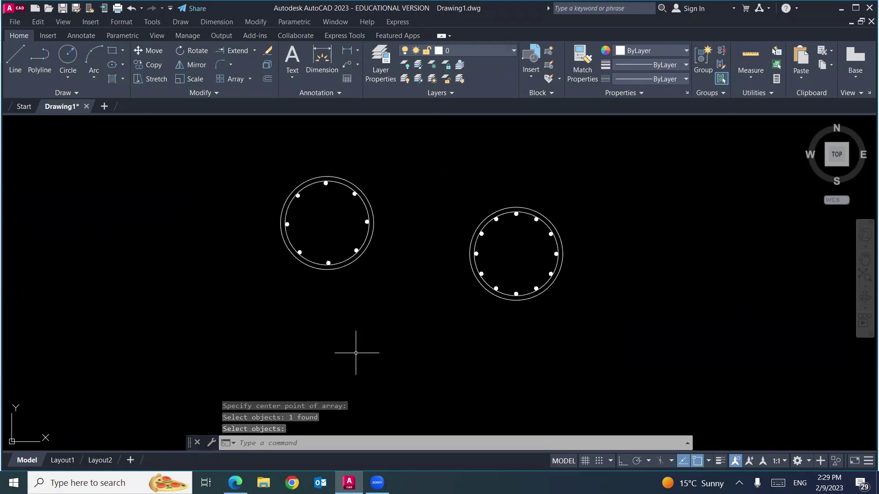
Step: Bring up the lecture notes PDF in Edge, scroll back to the array page and draw a red mark
{"action": "left_click", "coordinate": [235, 483]}
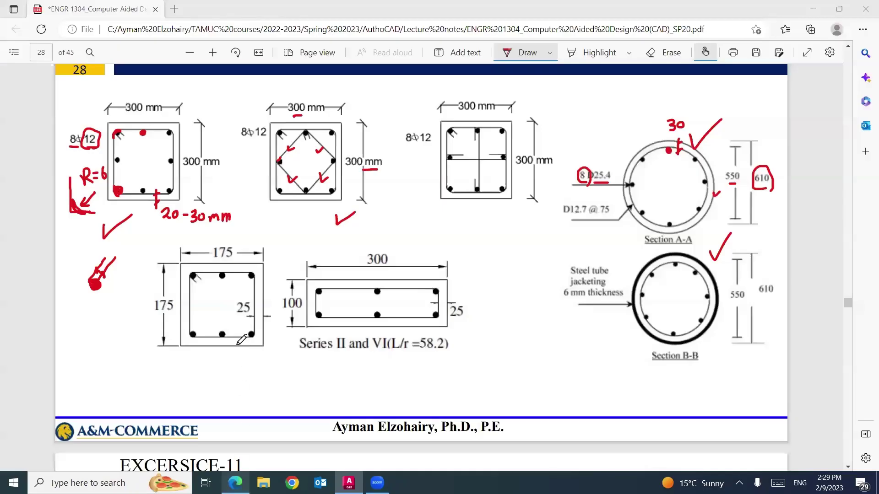
{"action": "scroll", "coordinate": [248, 339], "scroll_direction": "up", "scroll_amount": 5}
{"action": "scroll", "coordinate": [248, 314], "scroll_direction": "up", "scroll_amount": 8}
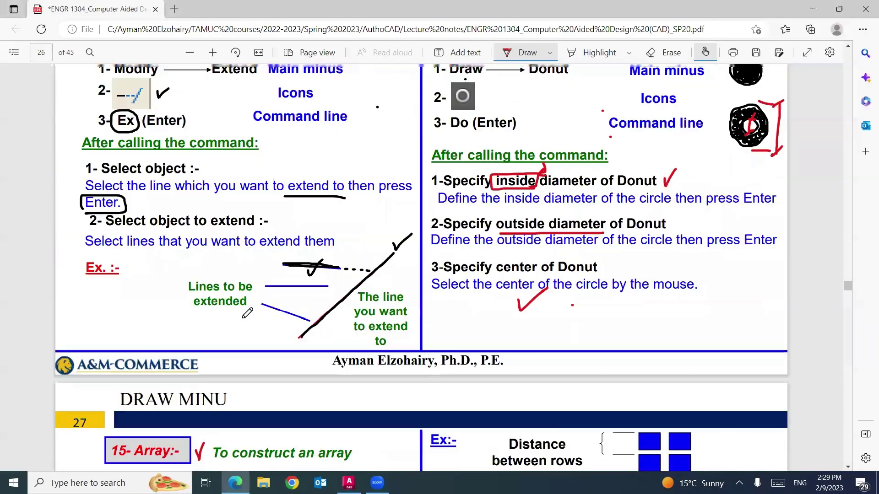
{"action": "scroll", "coordinate": [205, 248], "scroll_direction": "up", "scroll_amount": 4}
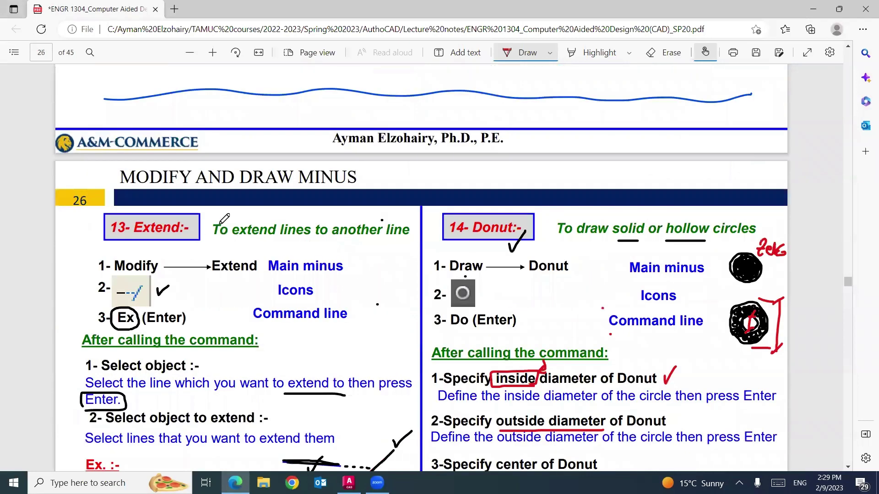
{"action": "left_click_drag", "start_coordinate": [187, 249], "coordinate": [221, 224]}
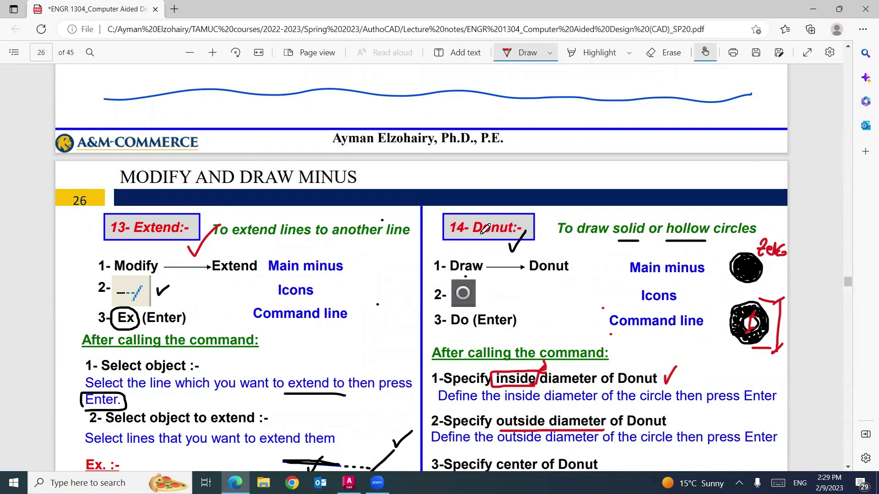
Step: On page 27, tick the array dialog steps, including Center point, and bracket ARRAYCLASSIC in red
{"action": "scroll", "coordinate": [485, 229], "scroll_direction": "down", "scroll_amount": 1}
{"action": "scroll", "coordinate": [485, 228], "scroll_direction": "down", "scroll_amount": 5}
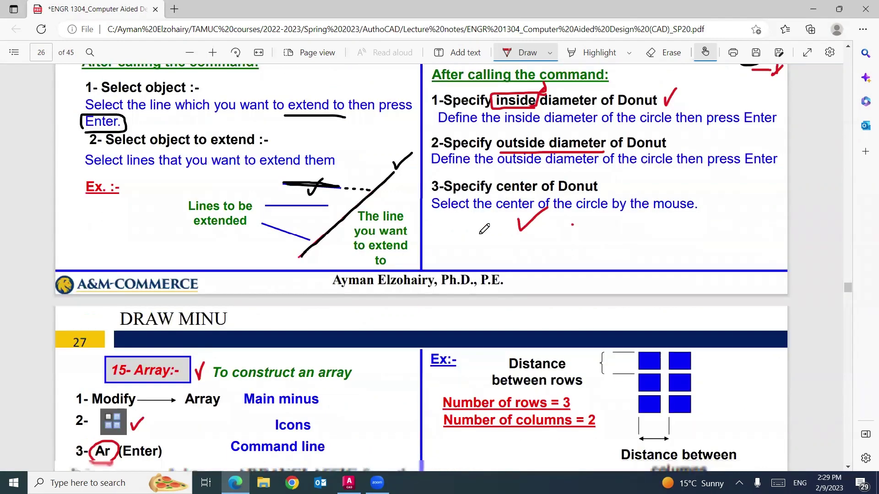
{"action": "scroll", "coordinate": [225, 227], "scroll_direction": "down", "scroll_amount": 4}
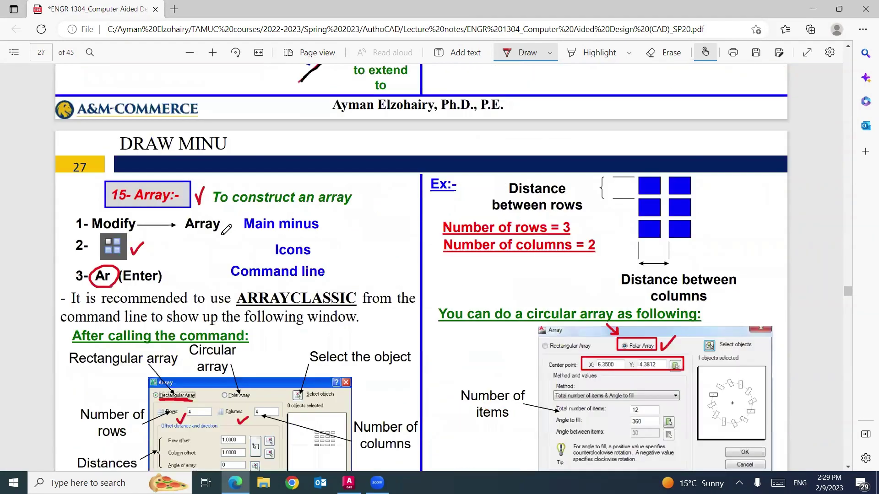
{"action": "scroll", "coordinate": [226, 230], "scroll_direction": "down", "scroll_amount": 1}
{"action": "scroll", "coordinate": [226, 230], "scroll_direction": "down", "scroll_amount": 2}
{"action": "mouse_move", "coordinate": [357, 261]}
{"action": "left_mouse_down"}
{"action": "mouse_move", "coordinate": [362, 270]}
{"action": "mouse_move", "coordinate": [375, 252]}
{"action": "left_mouse_up"}
{"action": "left_click_drag", "start_coordinate": [529, 234], "coordinate": [550, 225]}
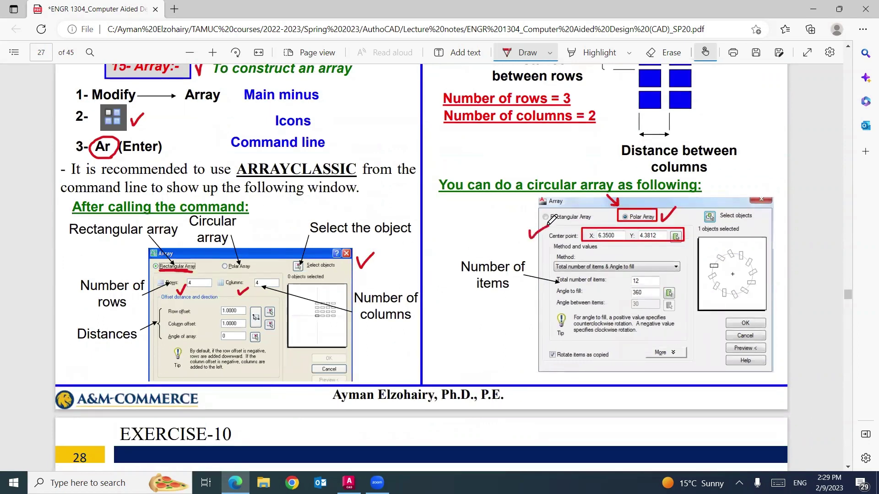
{"action": "mouse_move", "coordinate": [235, 181]}
{"action": "left_mouse_down"}
{"action": "mouse_move", "coordinate": [355, 158]}
{"action": "mouse_move", "coordinate": [360, 168]}
{"action": "mouse_move", "coordinate": [346, 179]}
{"action": "mouse_move", "coordinate": [237, 179]}
{"action": "left_mouse_up"}
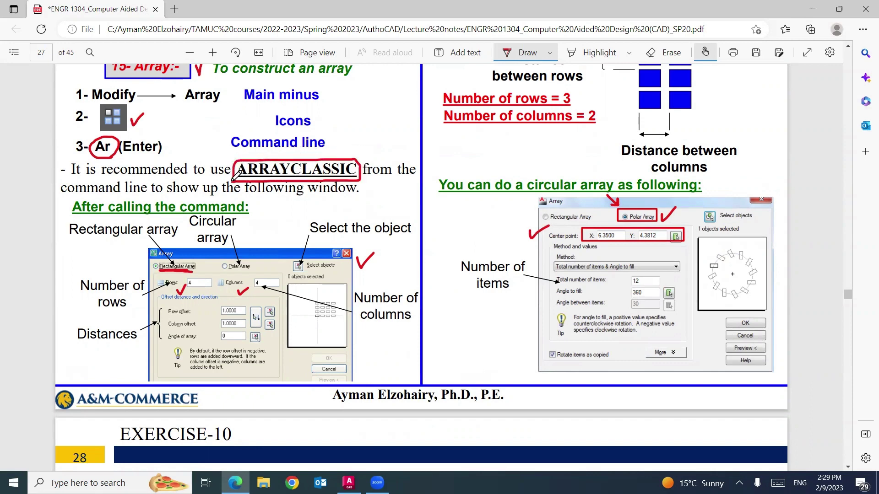